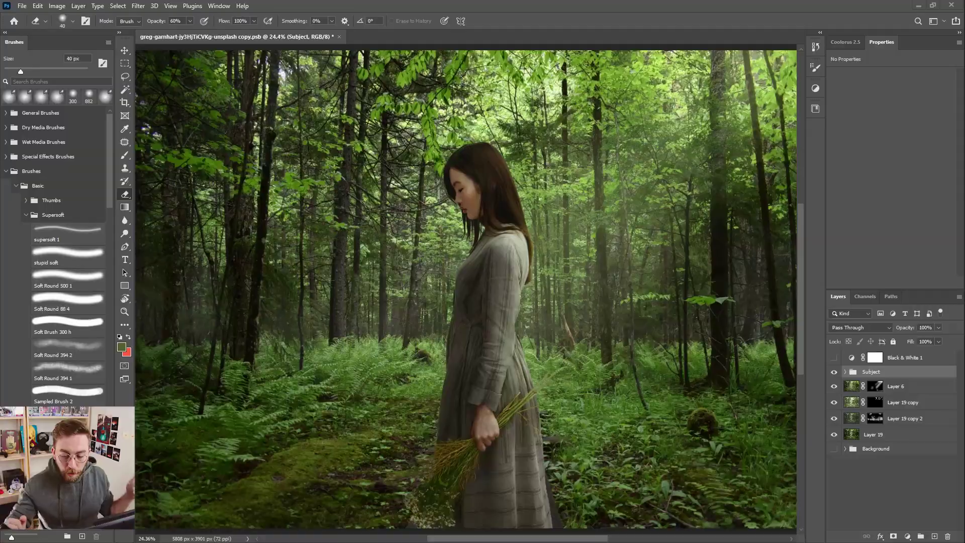
# Add a Hue/Saturation adjustment layer above the Subject group and turn on Colorize
pyautogui.scroll(-4, 267, 290)
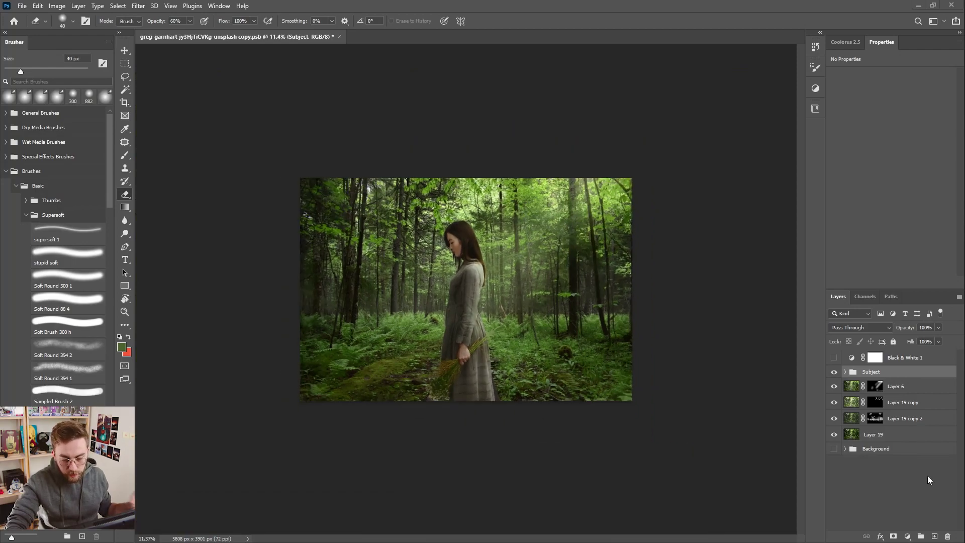
pyautogui.click(907, 536)
pyautogui.click(913, 440)
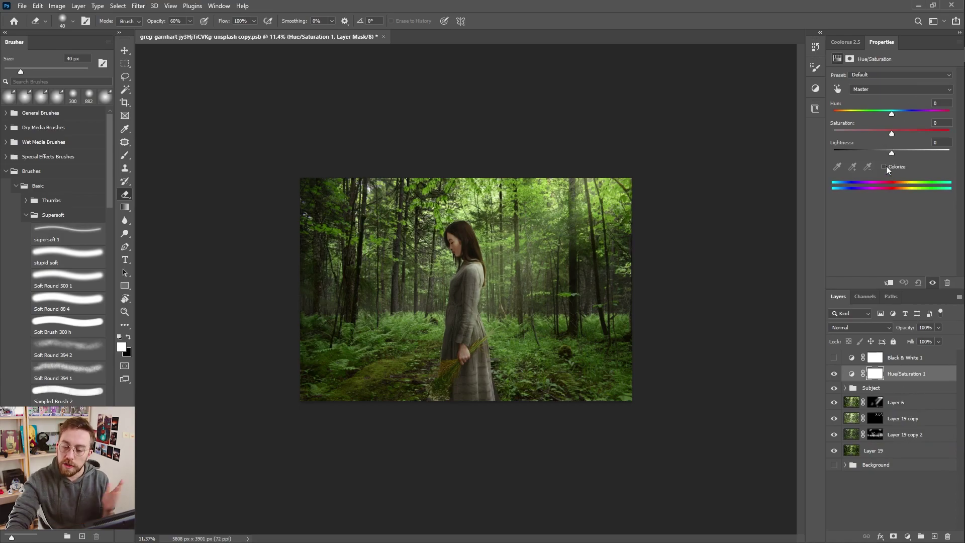
pyautogui.click(883, 167)
# Set the Hue/Saturation adjustment to hue 58, saturation 54 and lightness +70, and invert its layer mask to black
pyautogui.moveTo(834, 113); pyautogui.dragTo(861, 114)
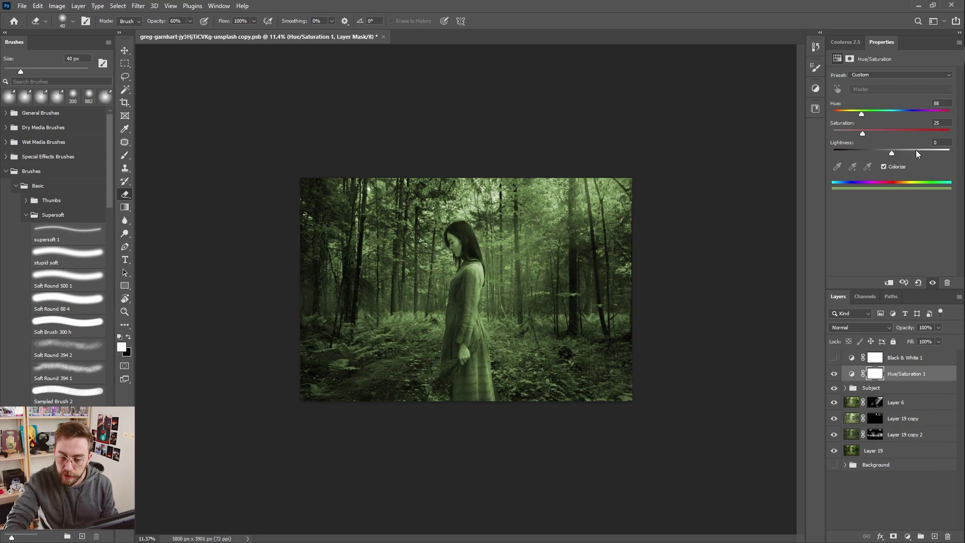
pyautogui.moveTo(915, 150); pyautogui.dragTo(925, 149)
pyautogui.moveTo(859, 113); pyautogui.dragTo(848, 112)
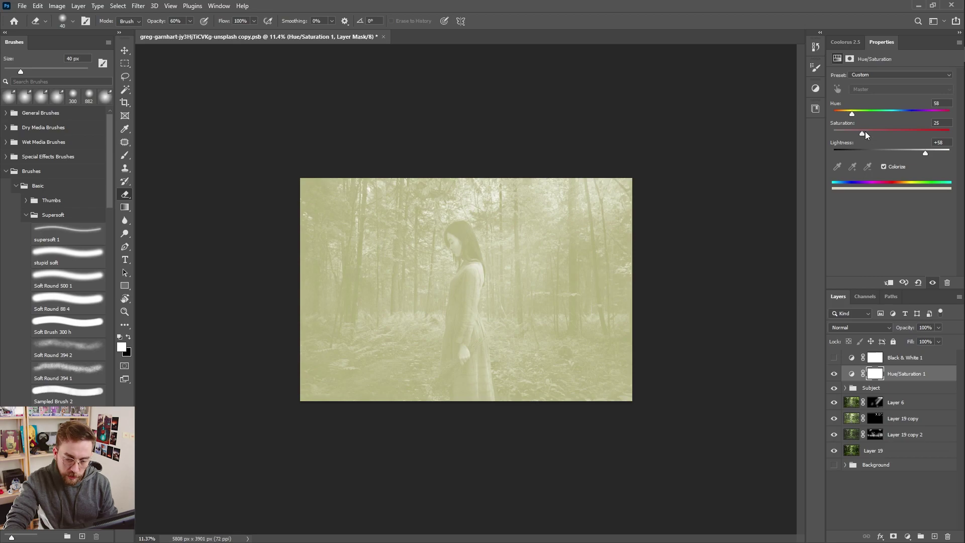
pyautogui.moveTo(864, 131); pyautogui.dragTo(895, 131)
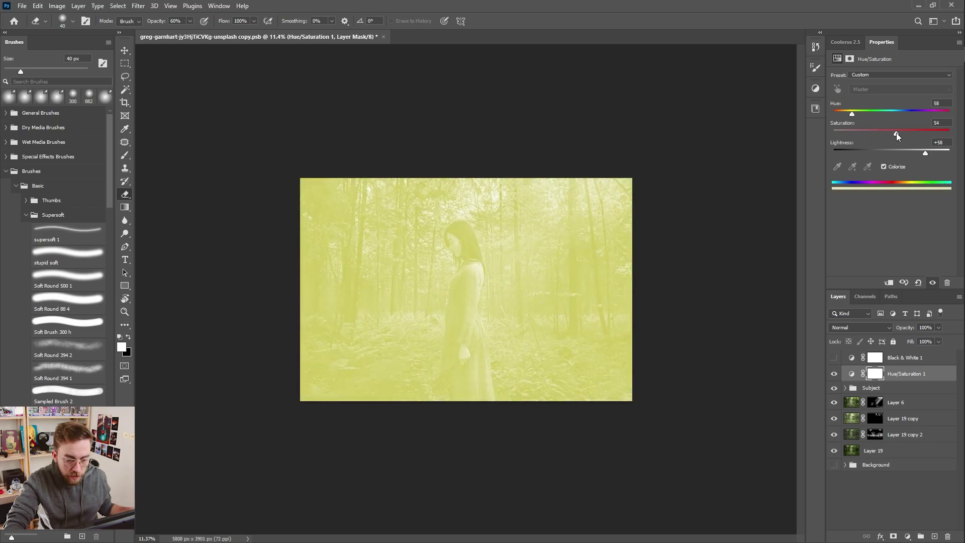
pyautogui.click(931, 151)
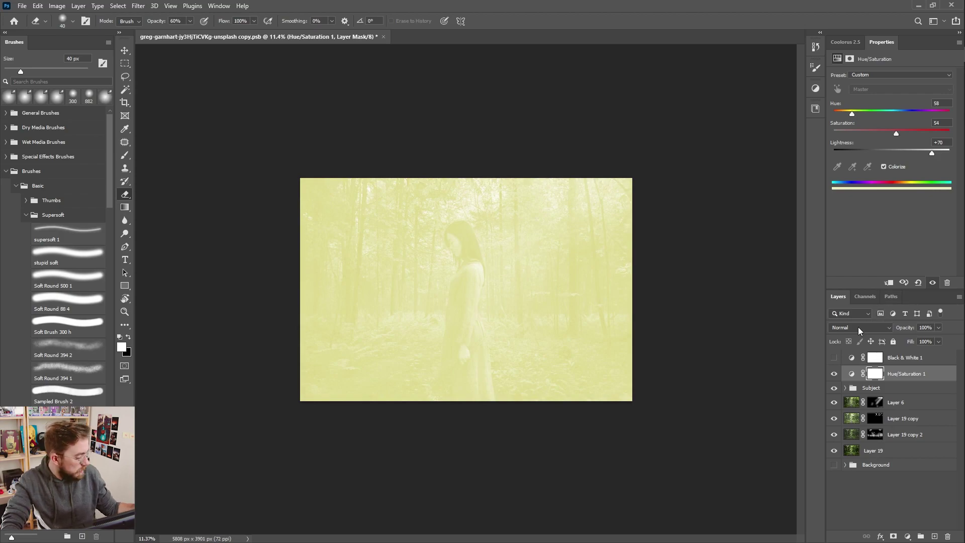
pyautogui.hotkey('ctrl', 'i')
# Choose the Soft Round Pressure Size brush from General Brushes for the Eraser, with a size of 6 px and 32% flow
pyautogui.scroll(2, 446, 215)
pyautogui.scroll(1, 446, 215)
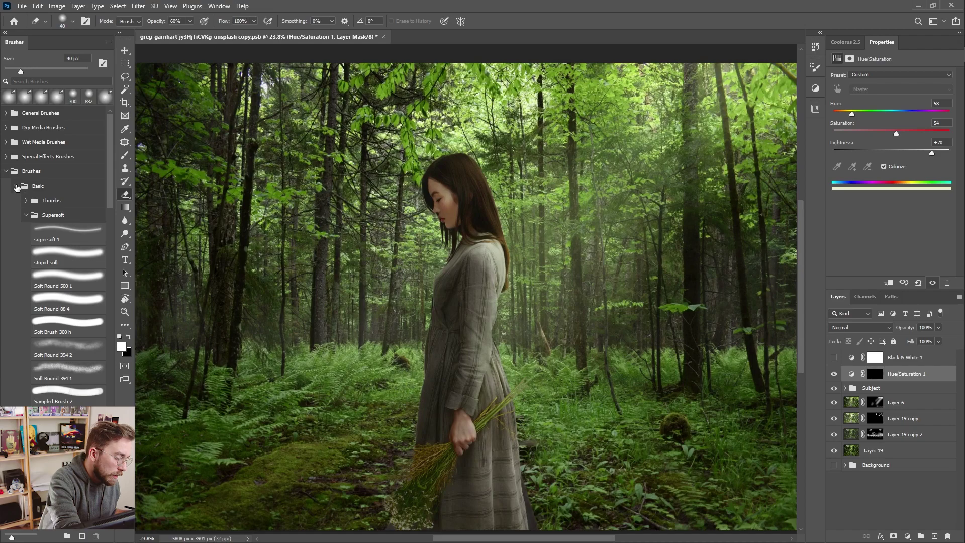
pyautogui.click(7, 170)
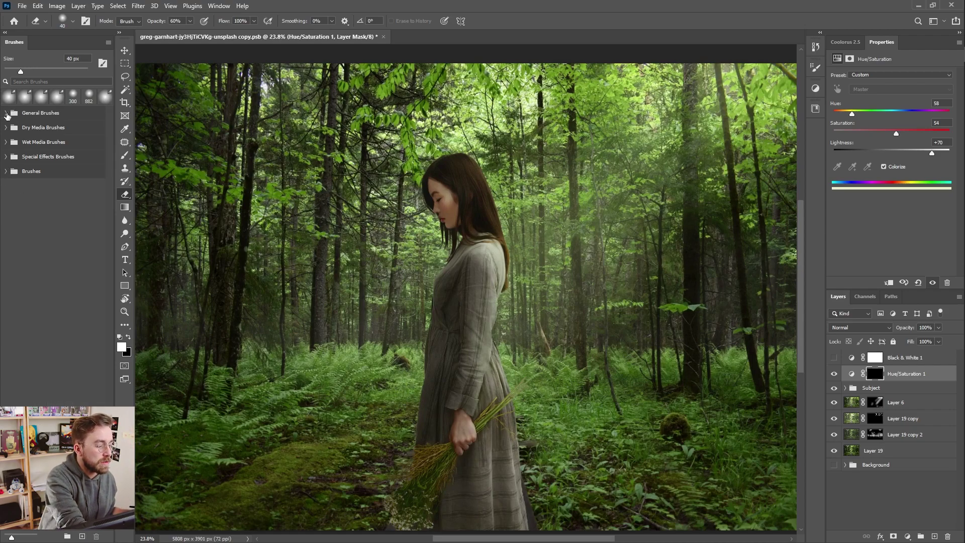
pyautogui.click(5, 112)
pyautogui.click(63, 178)
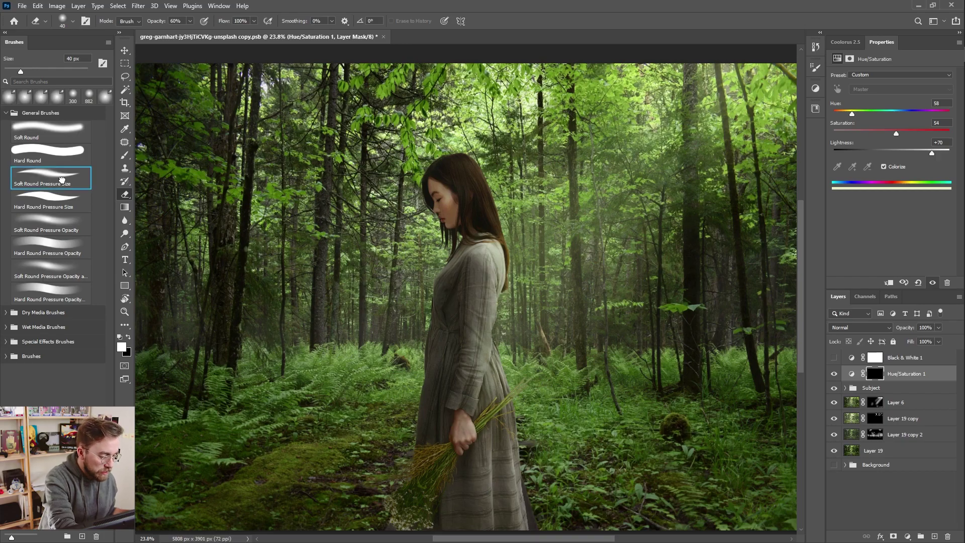
pyautogui.scroll(4, 516, 174)
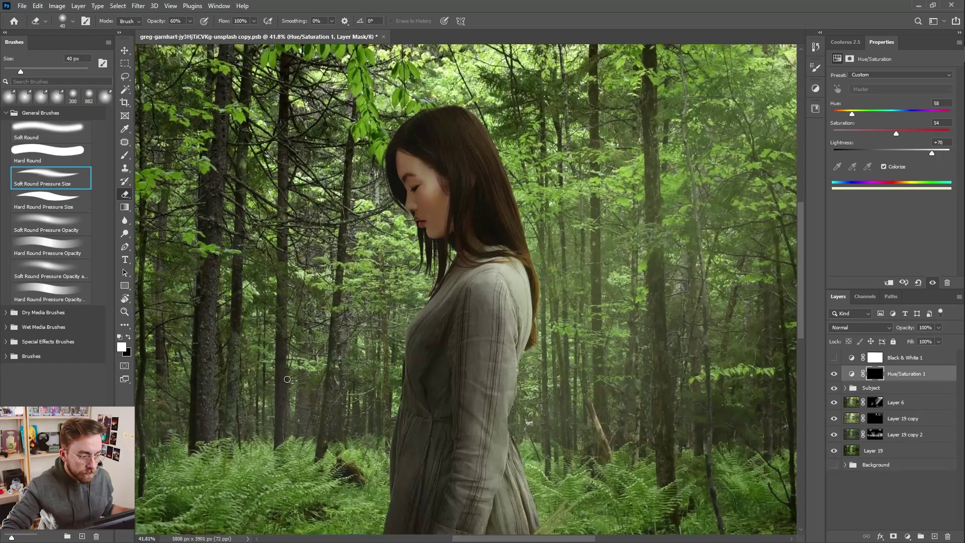
pyautogui.scroll(3, 631, 219)
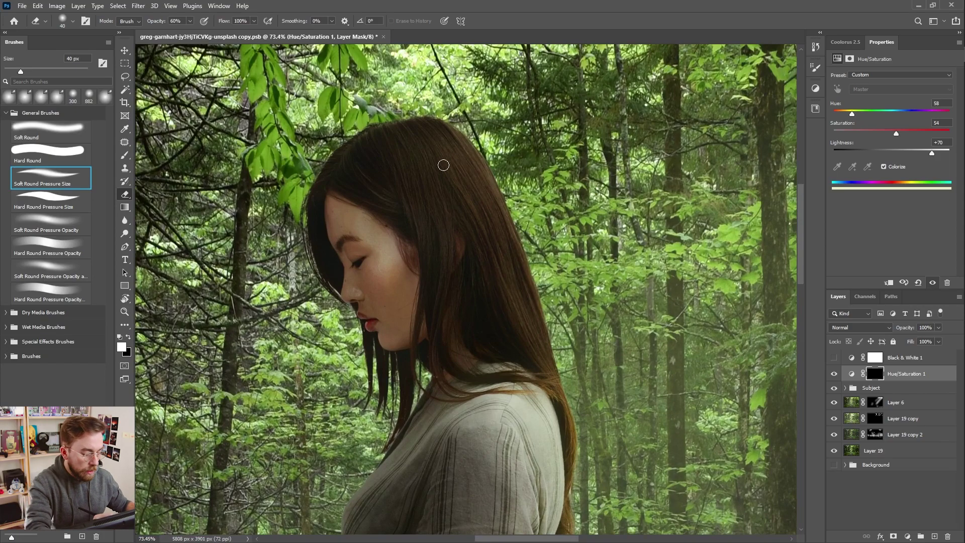
pyautogui.press('[')
pyautogui.press('[')
pyautogui.press('[')
pyautogui.press('[')
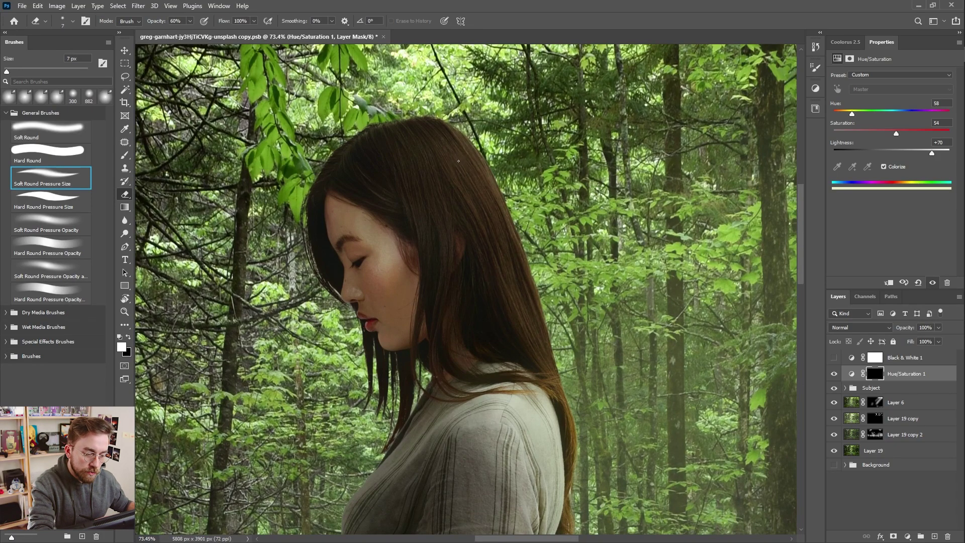
pyautogui.press('[')
pyautogui.moveTo(224, 22); pyautogui.dragTo(190, 24)
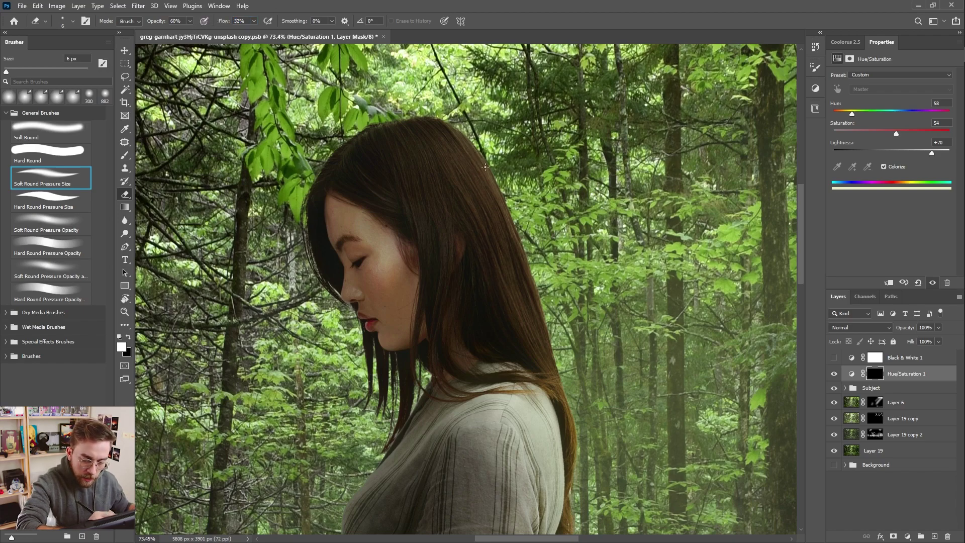
# Swap the foreground and background colours and reveal fine light strands along the back of the woman's hair on the Hue/Saturation mask
pyautogui.press('x')
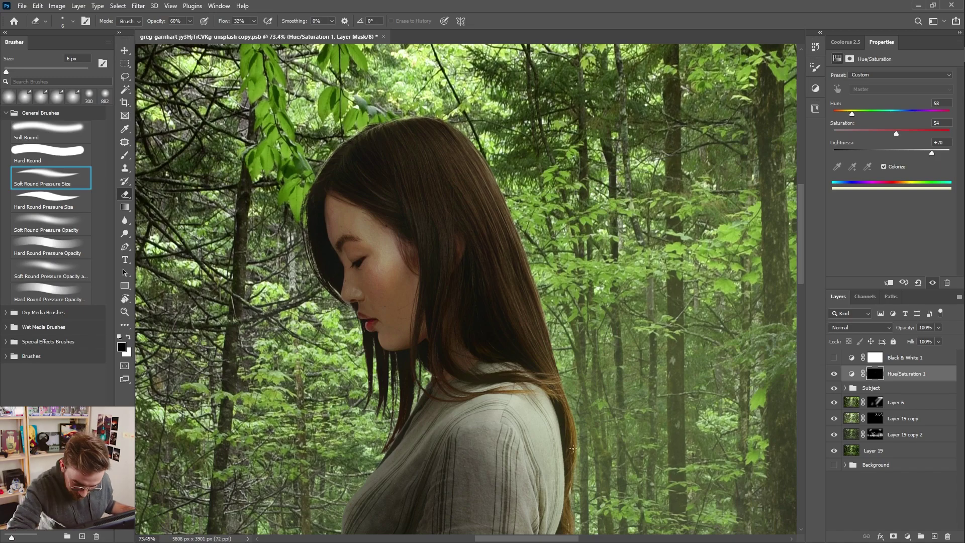
pyautogui.moveTo(507, 305); pyautogui.dragTo(449, 305)
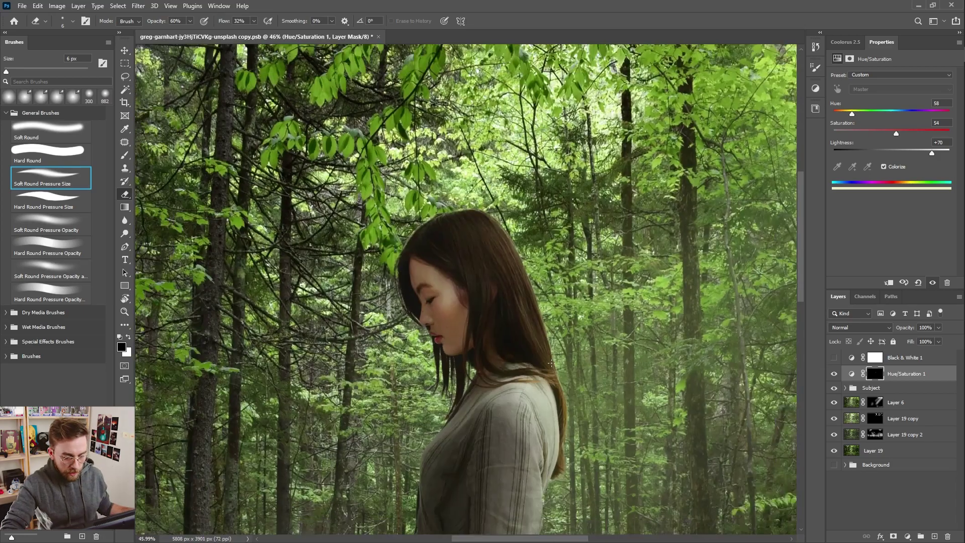
pyautogui.moveTo(445, 354); pyautogui.dragTo(341, 139)
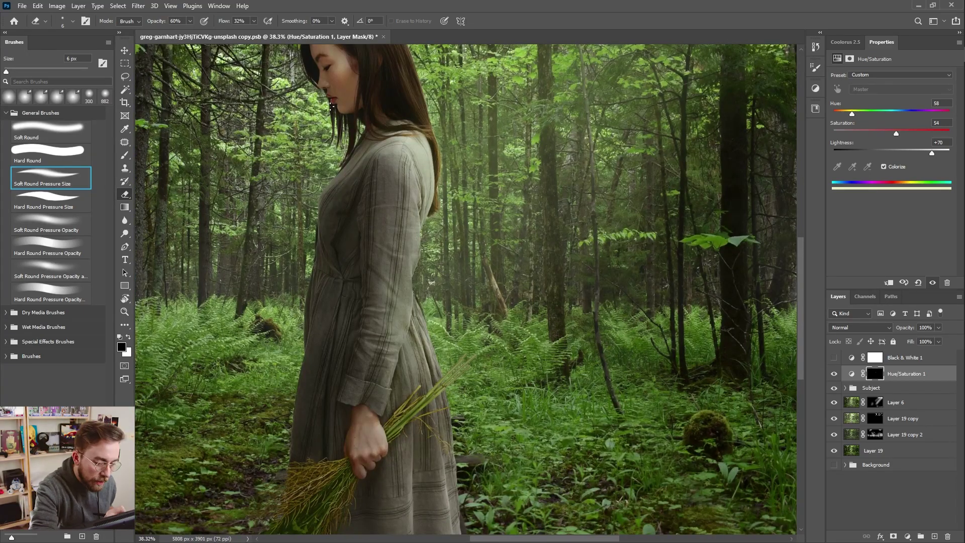
pyautogui.scroll(3, 417, 203)
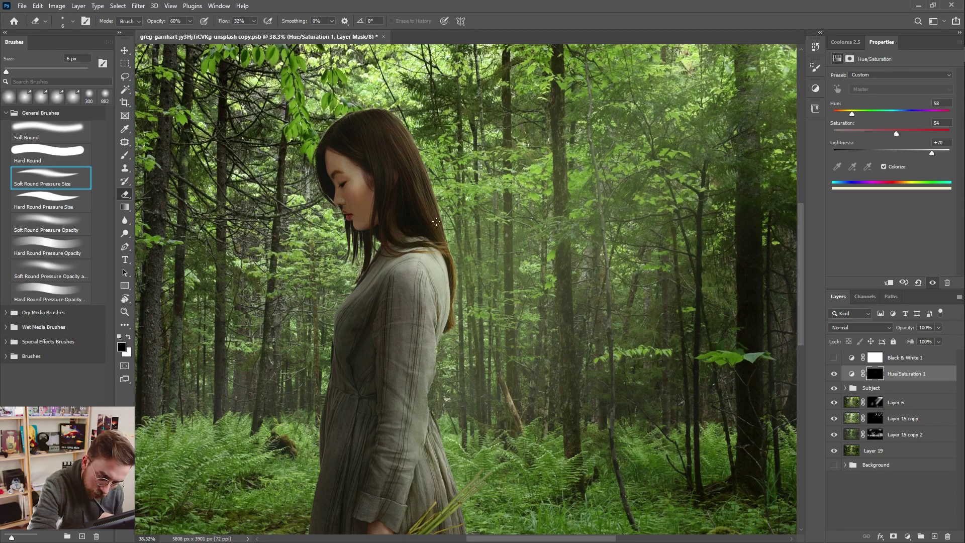
# Compare the whole image with and without the Hue/Saturation 1 layer by switching its visibility, leaving the layer visible
pyautogui.hotkey('ctrl', '0')
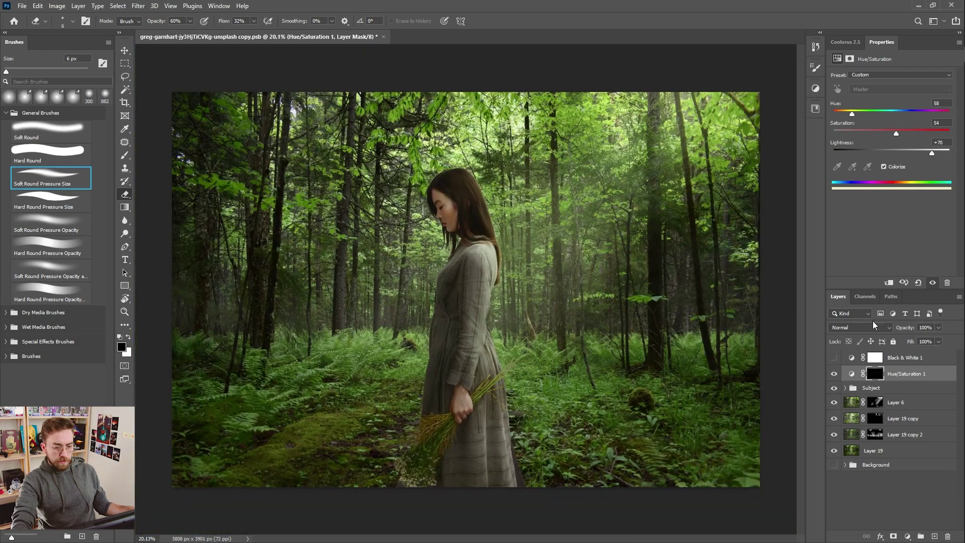
pyautogui.click(832, 374)
pyautogui.click(833, 374)
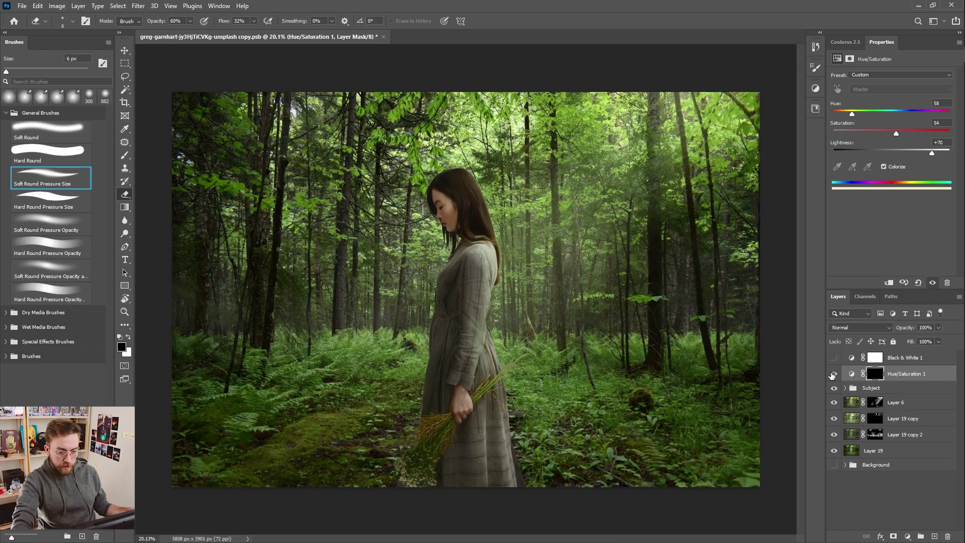
pyautogui.click(833, 375)
pyautogui.click(832, 374)
pyautogui.click(832, 374)
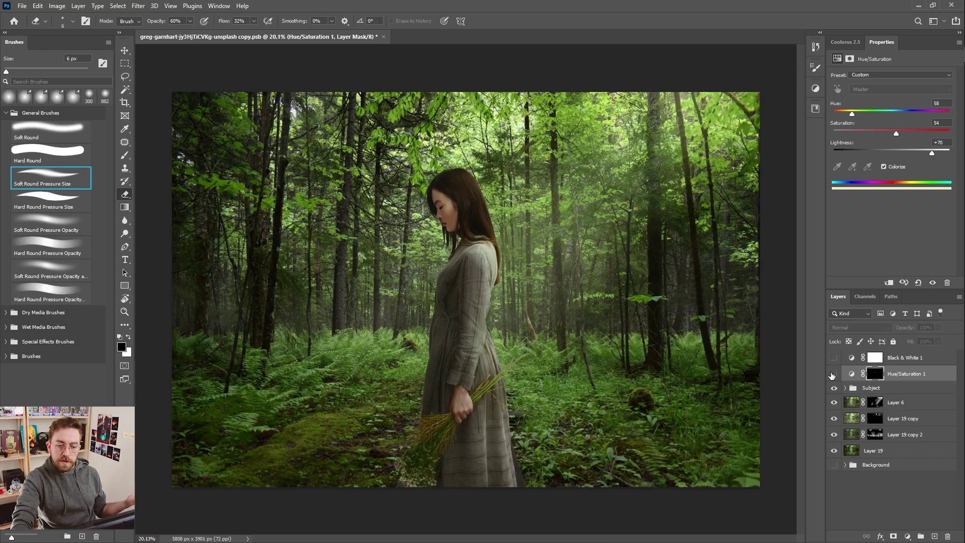
pyautogui.click(832, 375)
pyautogui.click(832, 374)
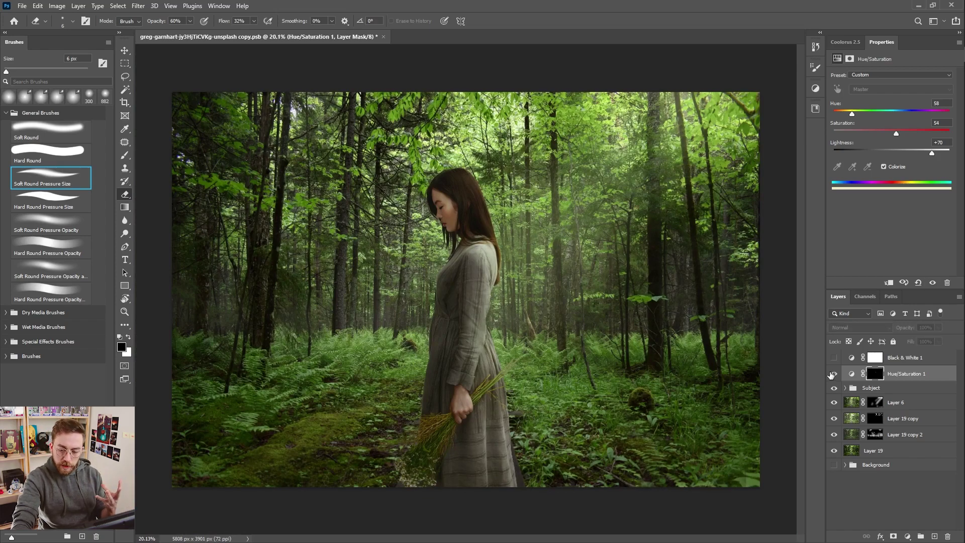
pyautogui.click(833, 375)
# Stroke thin highlights along the grass stems and the back edge of the skirt on the Hue/Saturation mask
pyautogui.scroll(5, 500, 407)
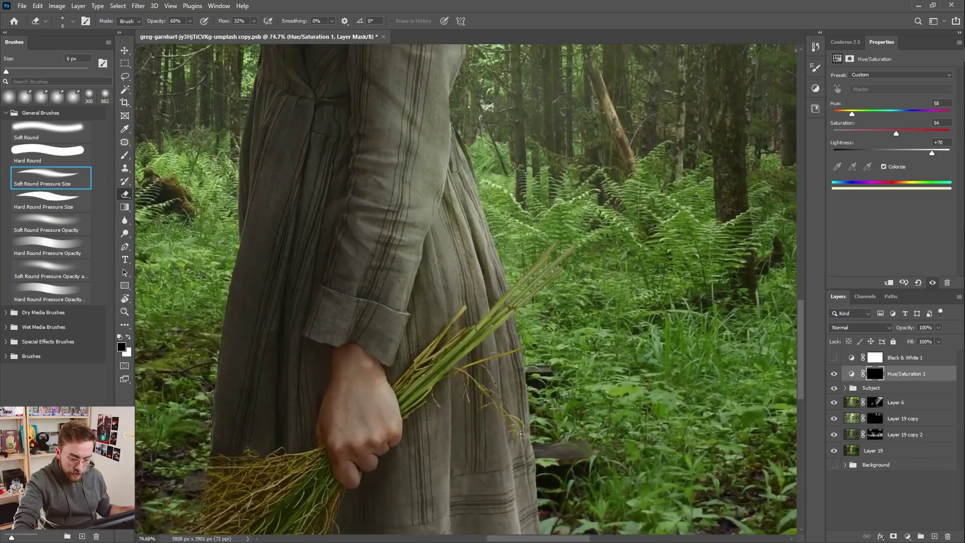
pyautogui.scroll(2, 520, 433)
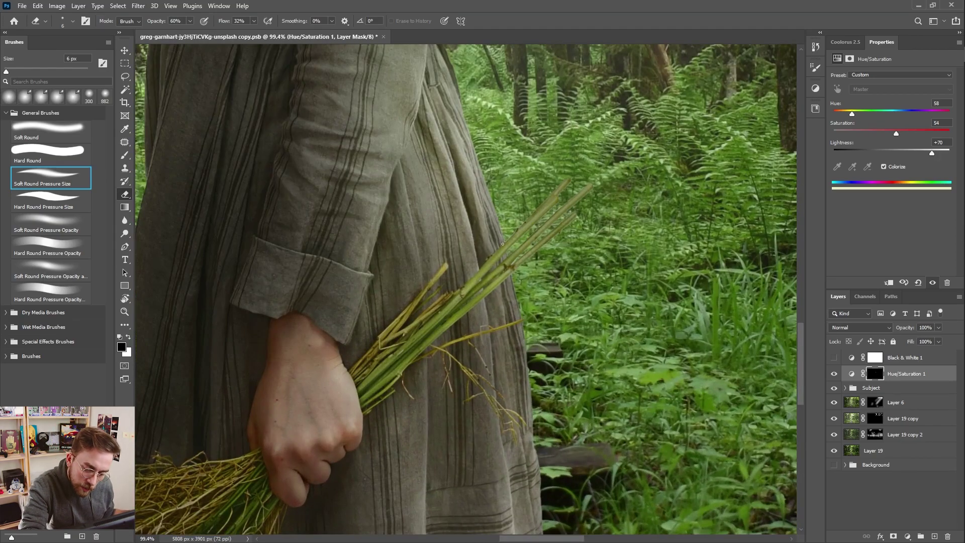
pyautogui.moveTo(518, 230)
pyautogui.mouseDown()
pyautogui.moveTo(556, 189)
pyautogui.moveTo(509, 239)
pyautogui.mouseUp()
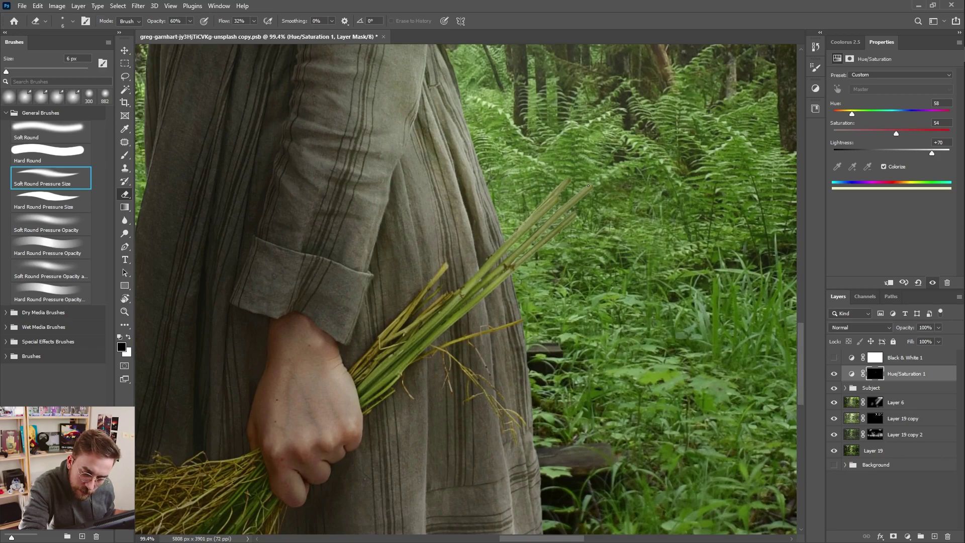
pyautogui.moveTo(588, 185)
pyautogui.mouseDown()
pyautogui.moveTo(528, 236)
pyautogui.moveTo(584, 195)
pyautogui.mouseUp()
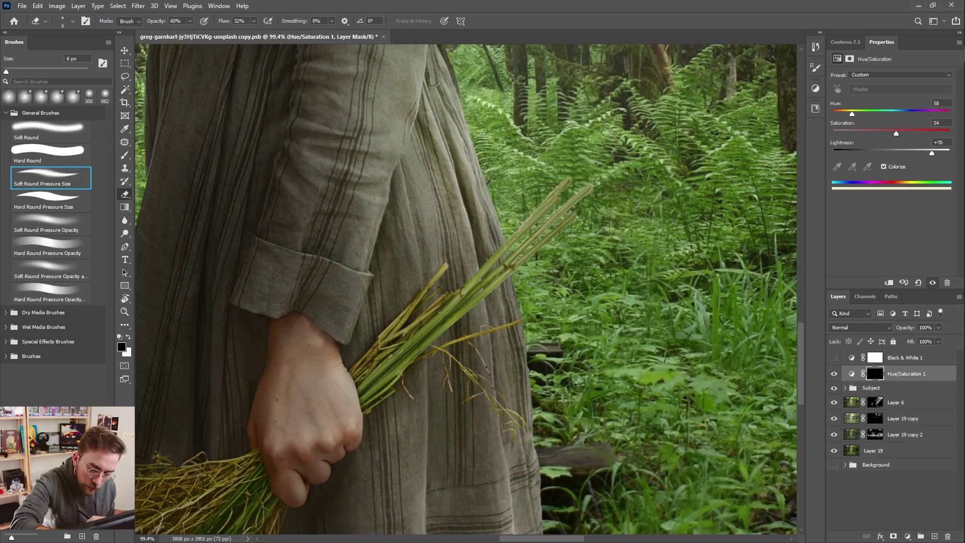
# Stroke thin highlights down the back edge of the dress sleeve on the Hue/Saturation mask
pyautogui.scroll(3, 470, 130)
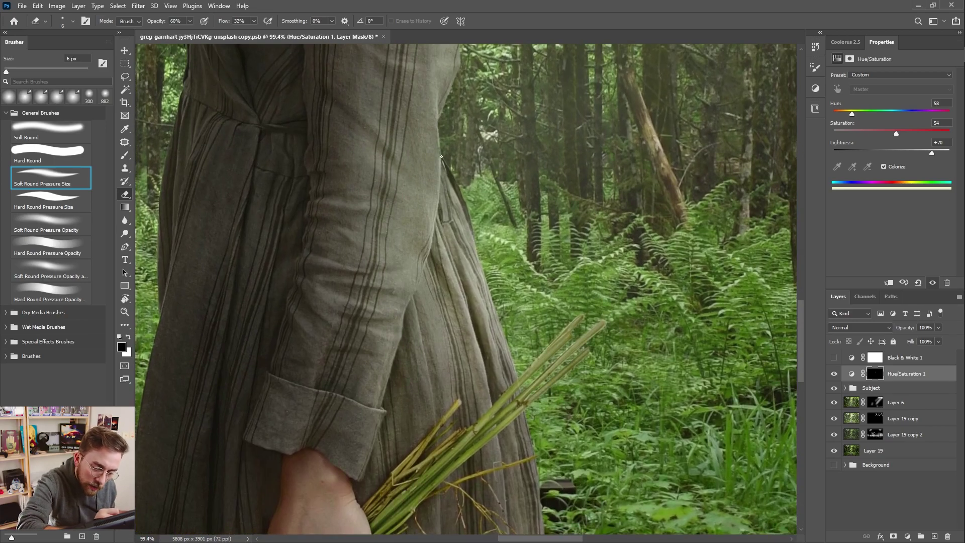
pyautogui.moveTo(441, 157)
pyautogui.mouseDown()
pyautogui.moveTo(436, 120)
pyautogui.moveTo(441, 154)
pyautogui.moveTo(438, 121)
pyautogui.moveTo(457, 72)
pyautogui.mouseUp()
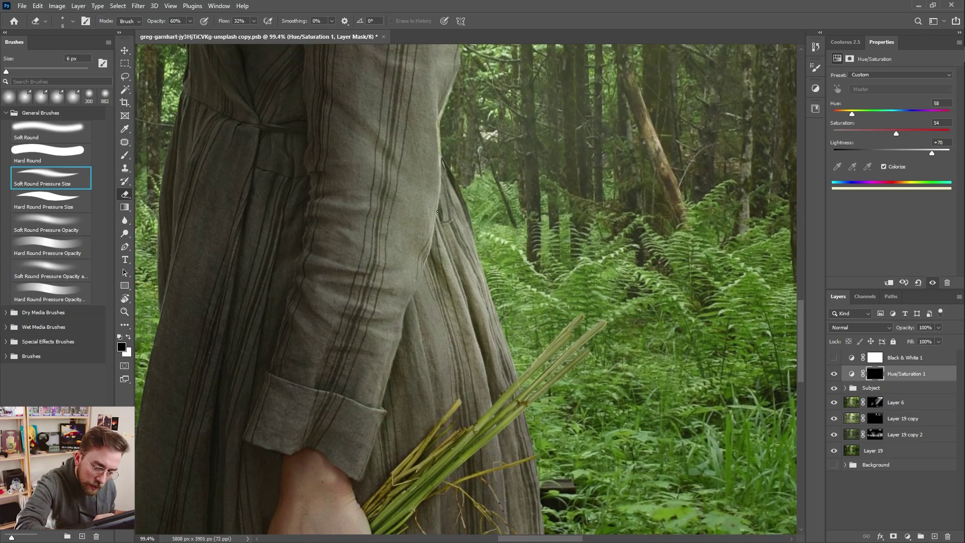
pyautogui.moveTo(432, 232); pyautogui.dragTo(399, 364)
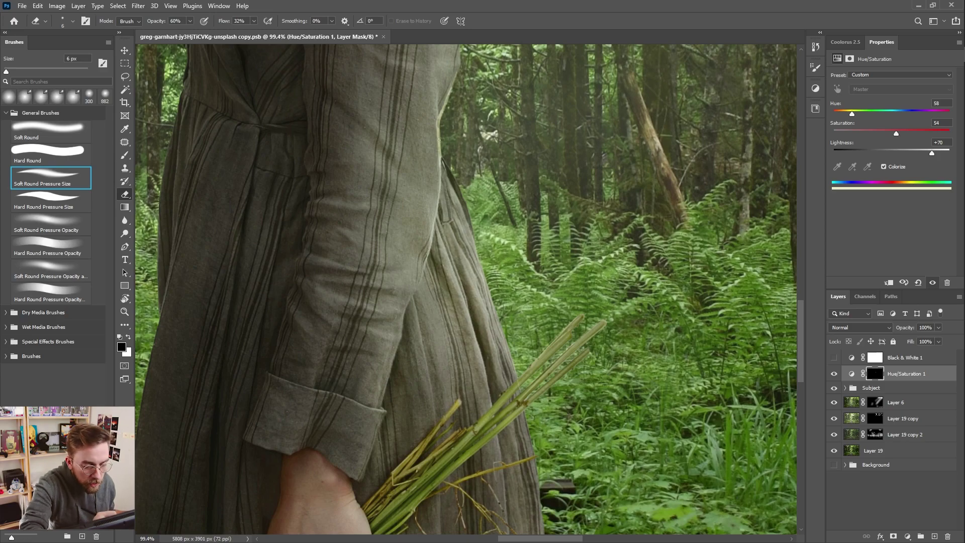
pyautogui.moveTo(439, 139); pyautogui.dragTo(394, 349)
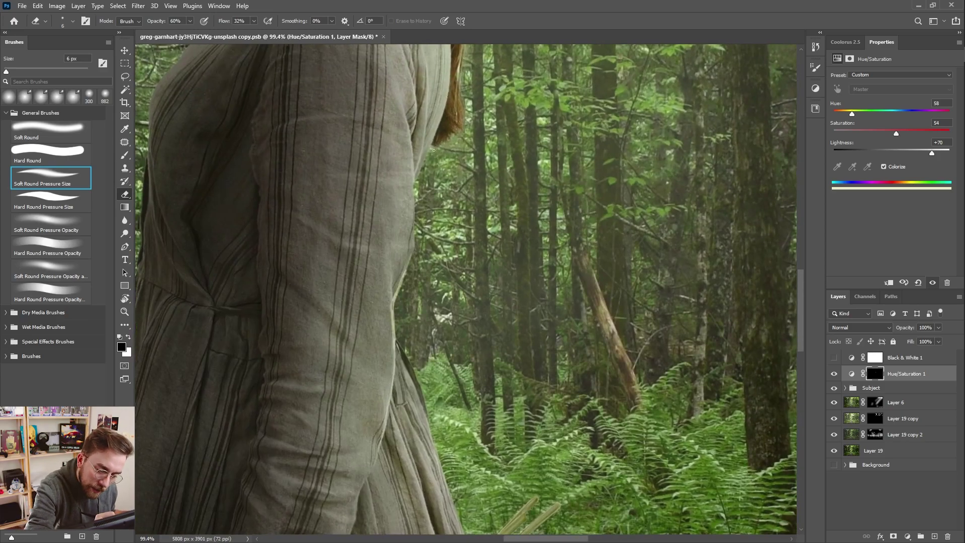
pyautogui.moveTo(459, 101)
pyautogui.mouseDown()
pyautogui.moveTo(417, 184)
pyautogui.moveTo(414, 256)
pyautogui.mouseUp()
# Stroke fine highlights around the woman's hand and the bundle of stems on the Hue/Saturation mask
pyautogui.moveTo(449, 491)
pyautogui.mouseDown()
pyautogui.moveTo(378, 267)
pyautogui.moveTo(392, 315)
pyautogui.moveTo(465, 275)
pyautogui.moveTo(436, 321)
pyautogui.mouseUp()
pyautogui.moveTo(468, 311); pyautogui.dragTo(417, 356)
pyautogui.moveTo(301, 442); pyautogui.dragTo(724, 85)
pyautogui.moveTo(402, 281); pyautogui.dragTo(361, 287)
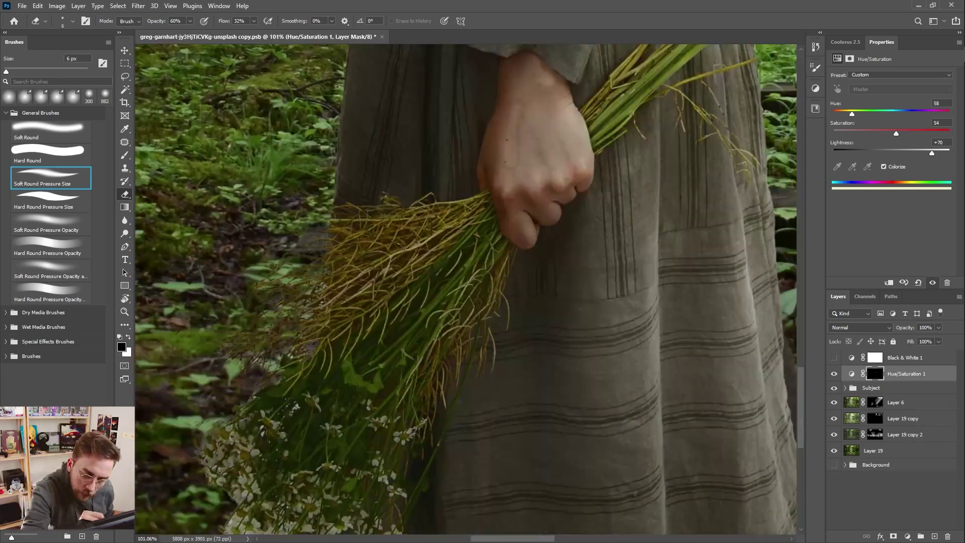
pyautogui.moveTo(593, 75); pyautogui.dragTo(536, 230)
# Set the eraser brush to 125 px with 63% flow and 29% opacity for work on the upper tree canopy
pyautogui.scroll(3, 536, 230)
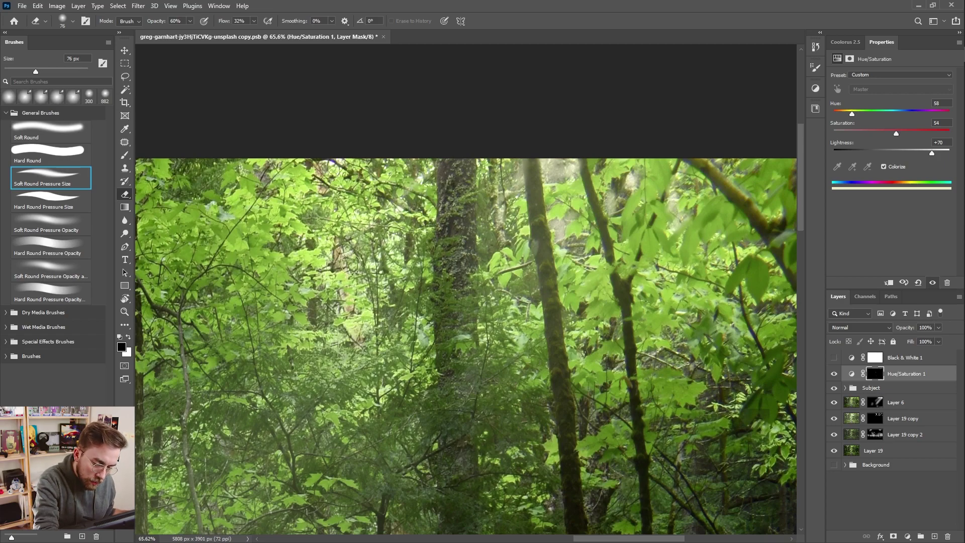
pyautogui.press(']')
pyautogui.press(']')
pyautogui.press(']')
pyautogui.press(']')
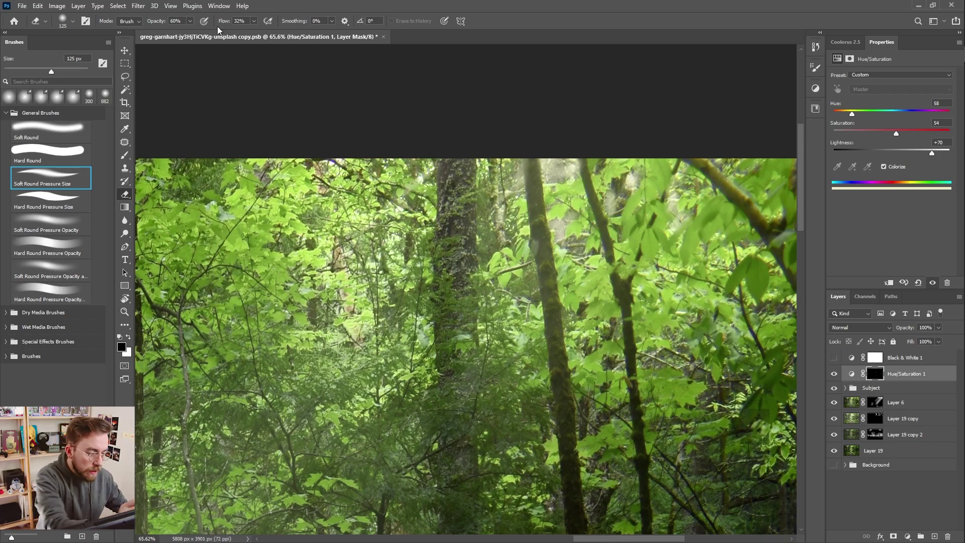
pyautogui.moveTo(221, 23); pyautogui.dragTo(228, 22)
pyautogui.moveTo(153, 23); pyautogui.dragTo(144, 25)
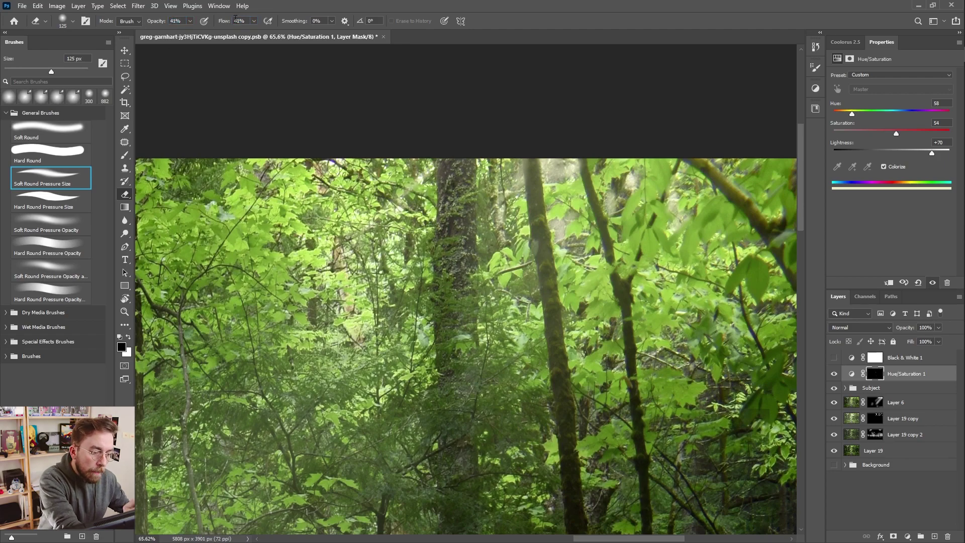
pyautogui.moveTo(226, 22); pyautogui.dragTo(232, 23)
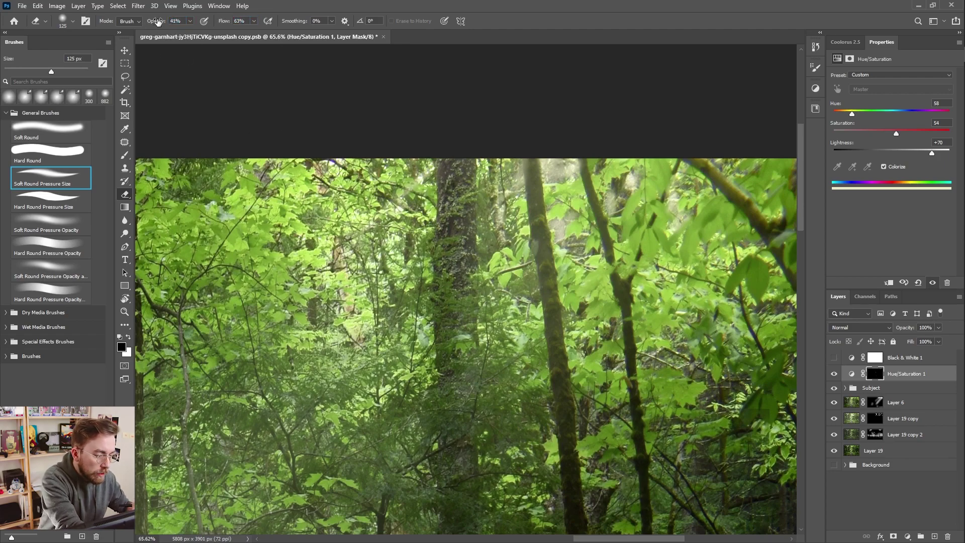
pyautogui.moveTo(160, 23); pyautogui.dragTo(151, 24)
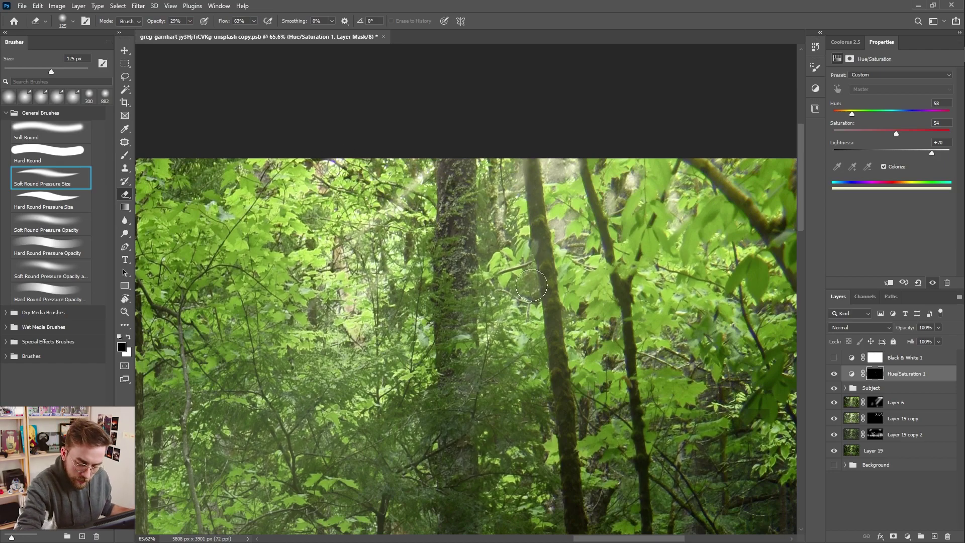
# Brush soft diagonal streaks of light through the upper tree canopy on the Hue/Saturation mask
pyautogui.moveTo(531, 285)
pyautogui.mouseDown()
pyautogui.moveTo(503, 316)
pyautogui.moveTo(535, 271)
pyautogui.moveTo(549, 311)
pyautogui.mouseUp()
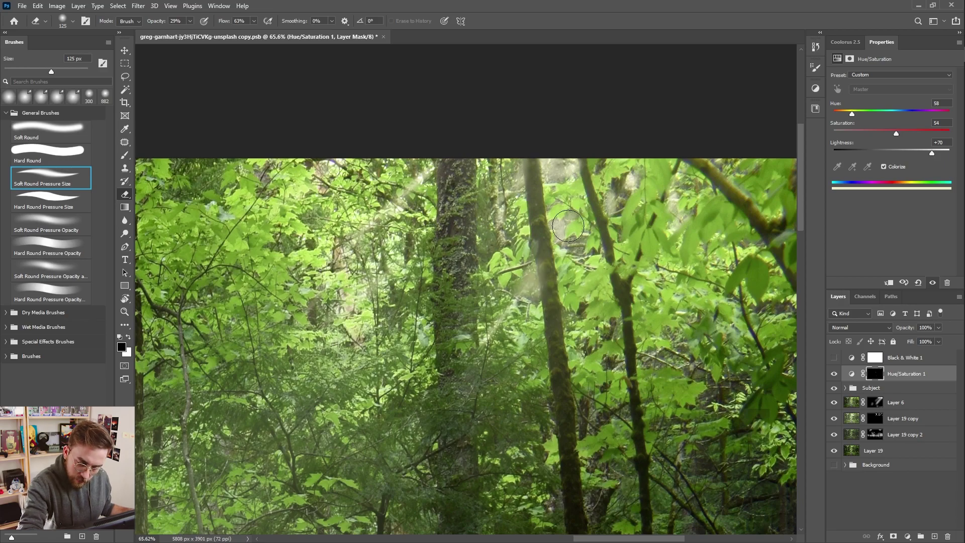
pyautogui.moveTo(327, 324); pyautogui.dragTo(498, 186)
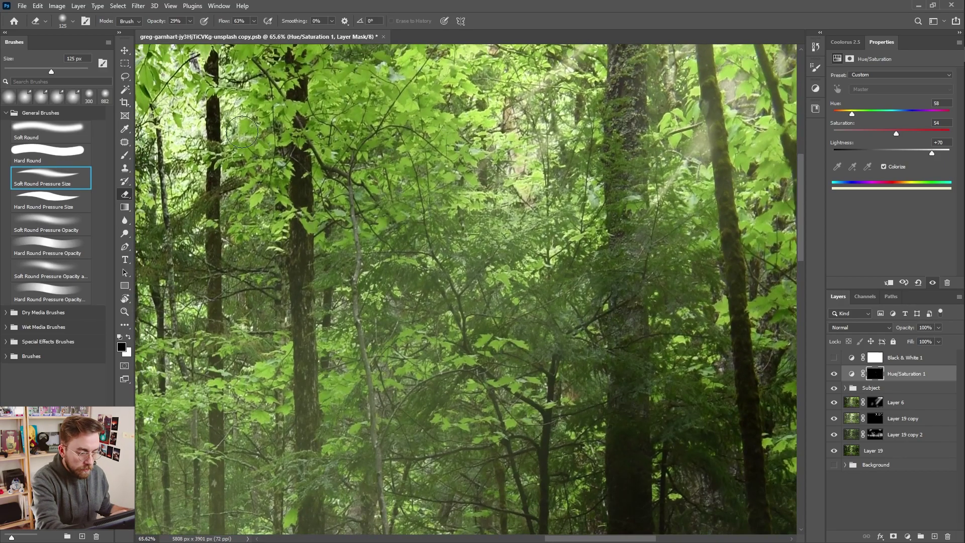
pyautogui.moveTo(261, 167); pyautogui.dragTo(475, 243)
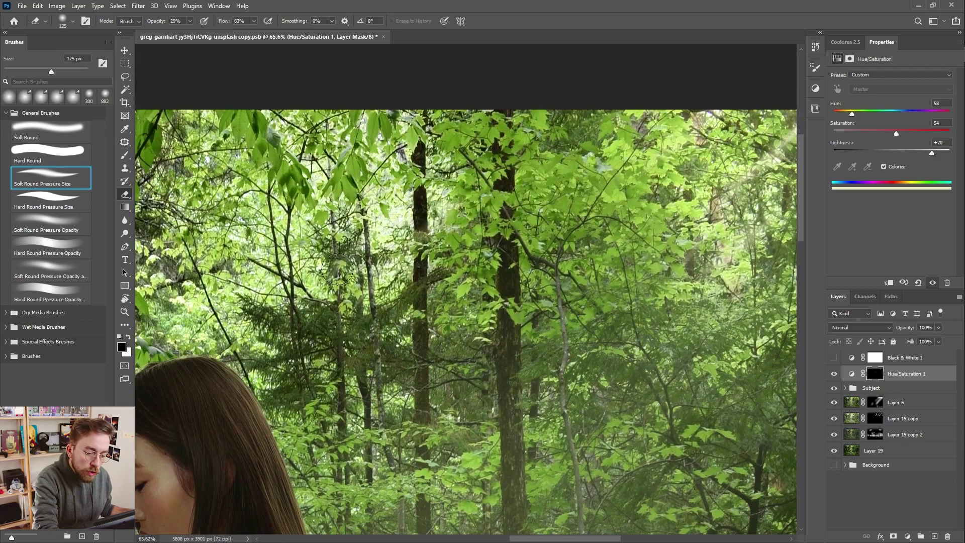
pyautogui.moveTo(411, 225); pyautogui.dragTo(645, 219)
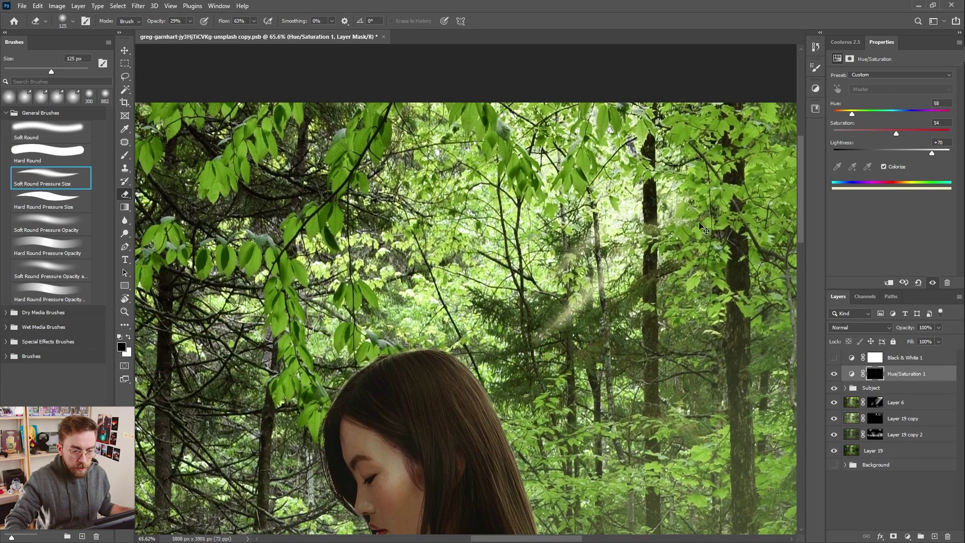
pyautogui.moveTo(317, 259); pyautogui.dragTo(221, 258)
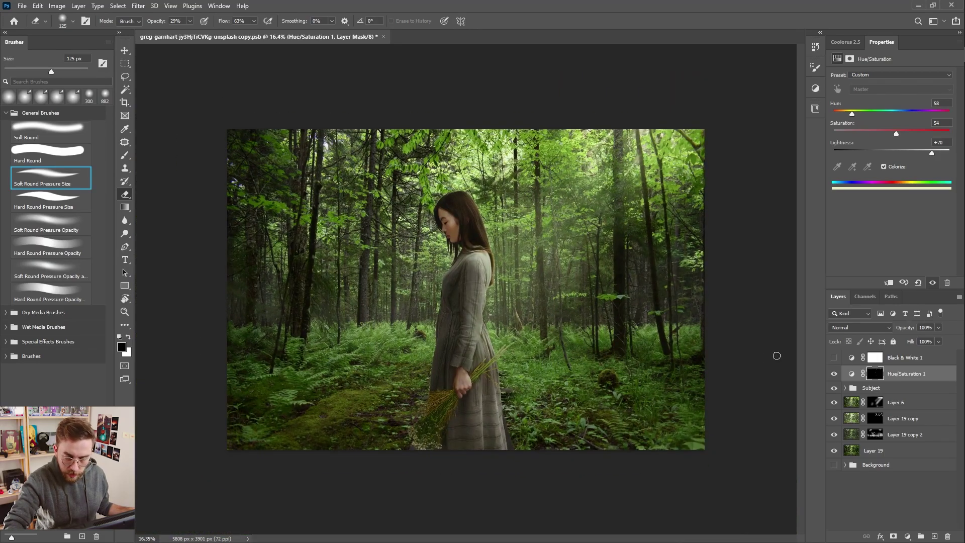
# Toggle the visibility of the Hue/Saturation 1 layer to compare the image with and without the highlights
pyautogui.click(834, 373)
pyautogui.click(834, 374)
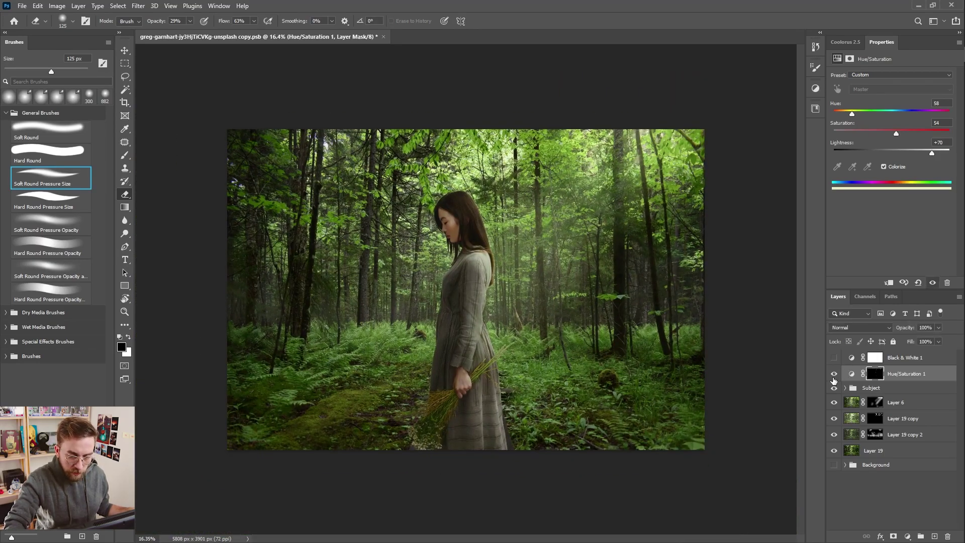
pyautogui.click(833, 374)
pyautogui.click(834, 375)
# Try broad diagonal light beams from the upper-right canopy toward the woman with a 1764 px eraser, undoing the strokes
pyautogui.moveTo(618, 208); pyautogui.dragTo(688, 207)
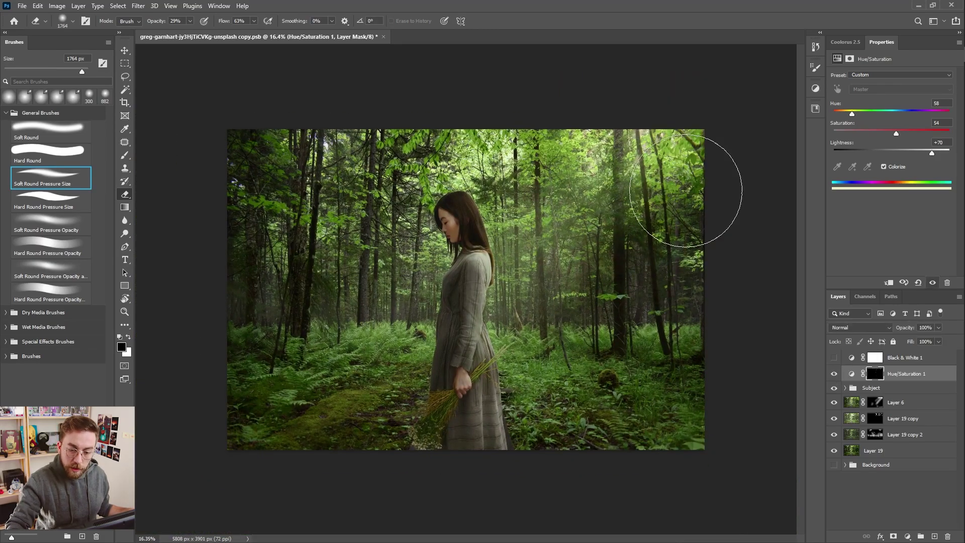
pyautogui.moveTo(741, 93)
pyautogui.mouseDown()
pyautogui.moveTo(445, 289)
pyautogui.moveTo(423, 323)
pyautogui.mouseUp()
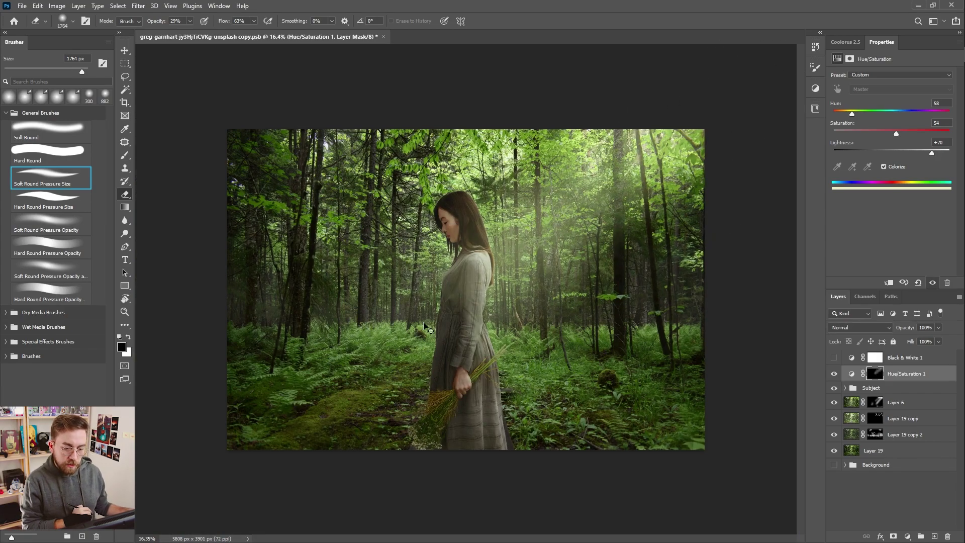
pyautogui.hotkey('ctrl', 'z')
pyautogui.moveTo(707, 109); pyautogui.dragTo(469, 277)
pyautogui.hotkey('ctrl', 'z')
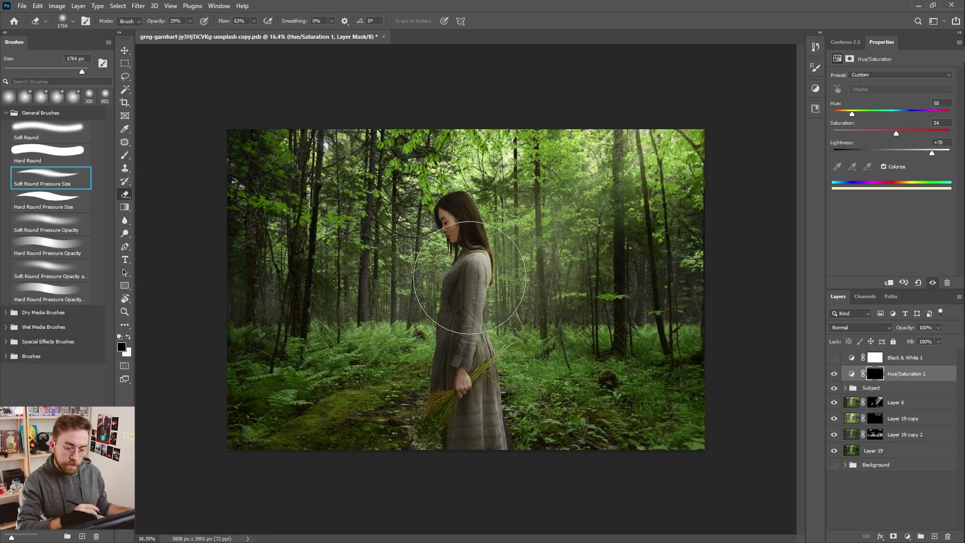
pyautogui.moveTo(587, 178)
pyautogui.mouseDown()
pyautogui.moveTo(752, 80)
pyautogui.moveTo(528, 306)
pyautogui.mouseUp()
pyautogui.hotkey('ctrl', 'z')
pyautogui.hotkey('ctrl', 'z')
# Set the eraser to 595 px, 44% flow and 10% opacity, and brush faint light over the forest behind the woman
pyautogui.hotkey('shift', '4')
pyautogui.hotkey('shift', '4')
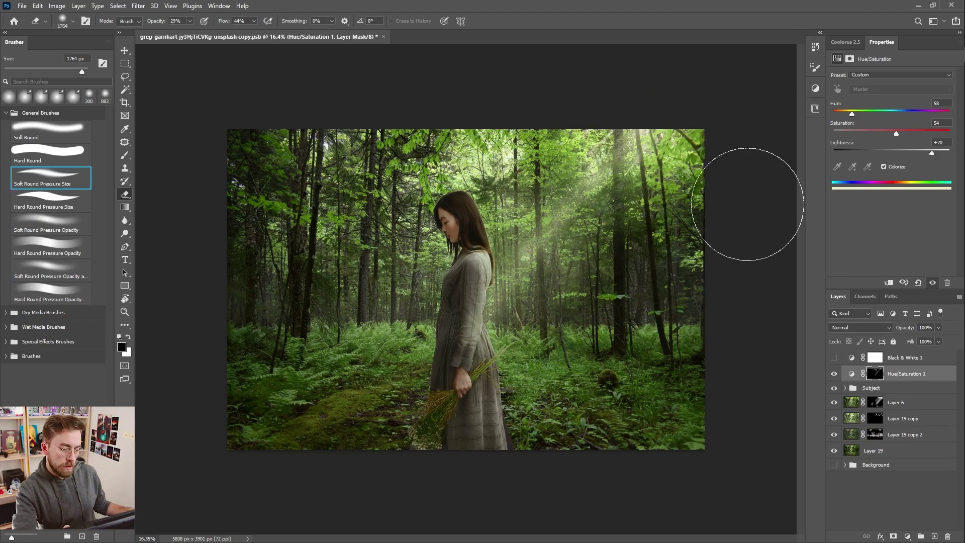
pyautogui.scroll(-5, 484, 378)
pyautogui.press(']')
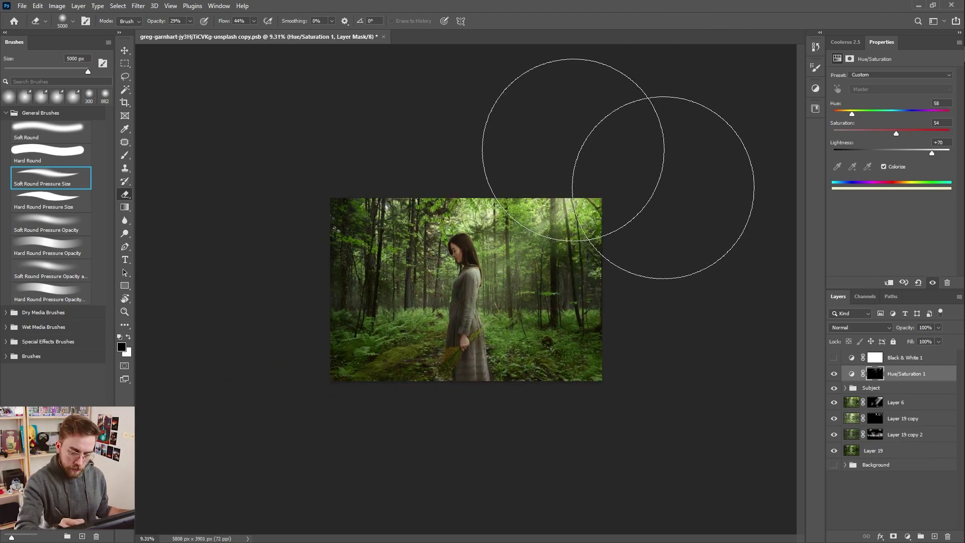
pyautogui.press('[')
pyautogui.press('1')
pyautogui.moveTo(563, 314)
pyautogui.mouseDown()
pyautogui.moveTo(572, 302)
pyautogui.moveTo(583, 309)
pyautogui.mouseUp()
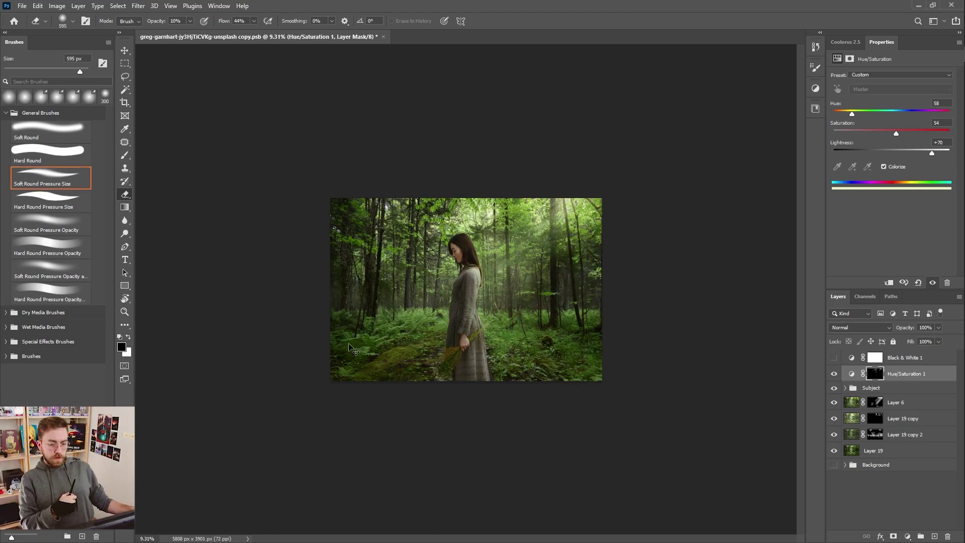
pyautogui.scroll(3, 633, 402)
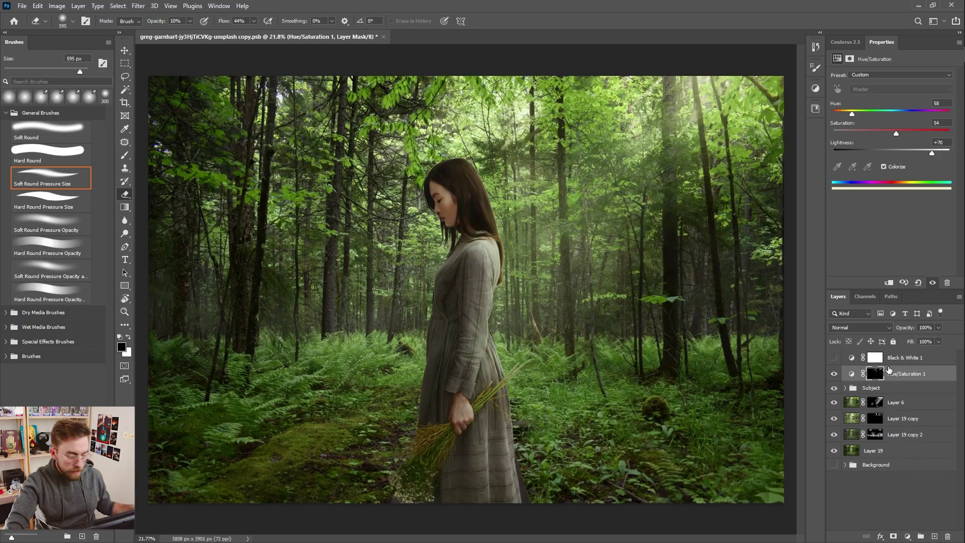
# Create a layer group named Color above Hue/Saturation 1 and add a Selective Color adjustment inside it, keeping its default values
pyautogui.click(920, 537)
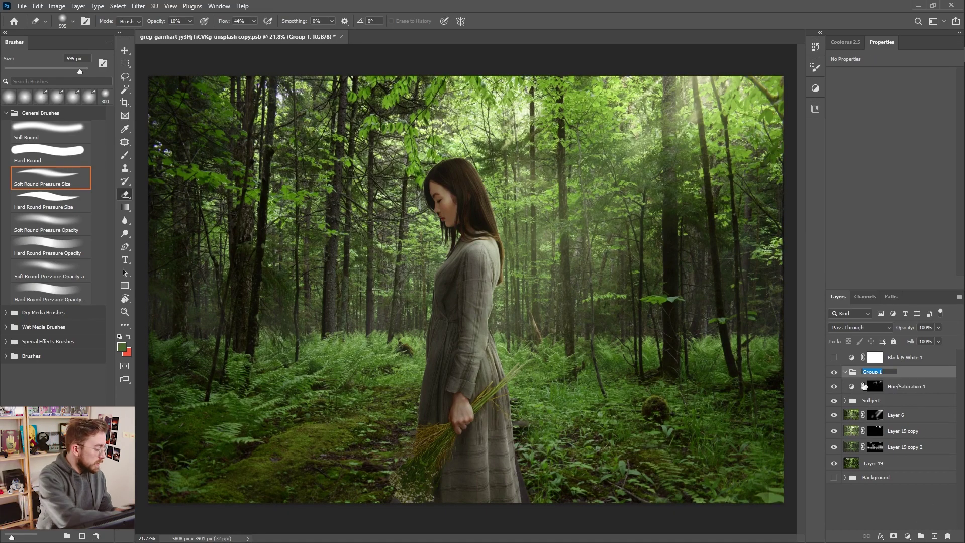
pyautogui.press('Return')
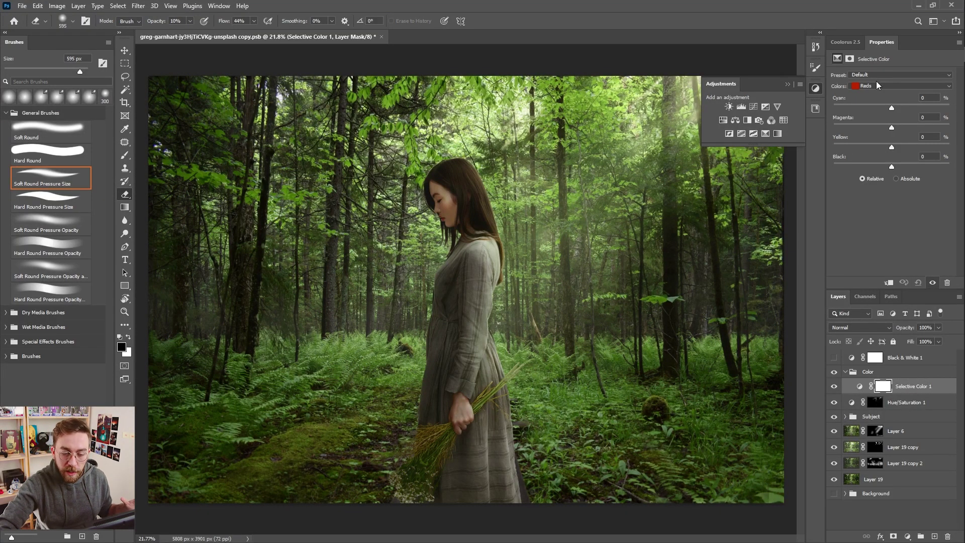
pyautogui.moveTo(893, 108); pyautogui.dragTo(957, 106)
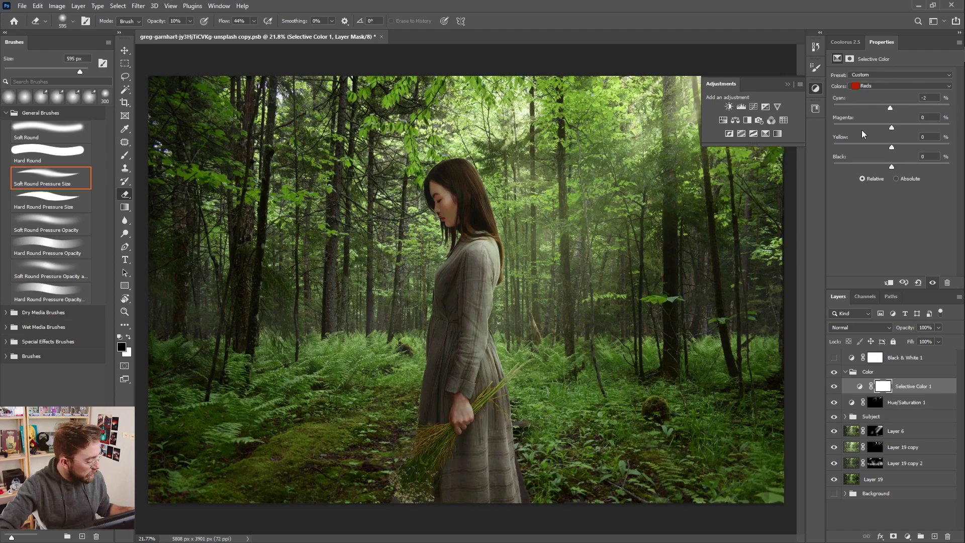
pyautogui.hotkey('ctrl', 'z')
# Rename the Selective Color 1 layer as Red
pyautogui.doubleClick(903, 387)
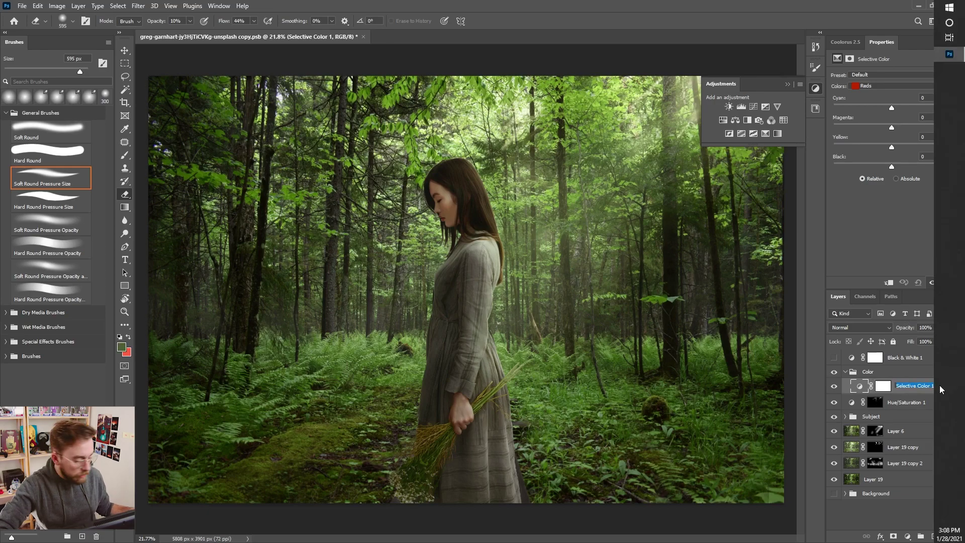
pyautogui.write('r')
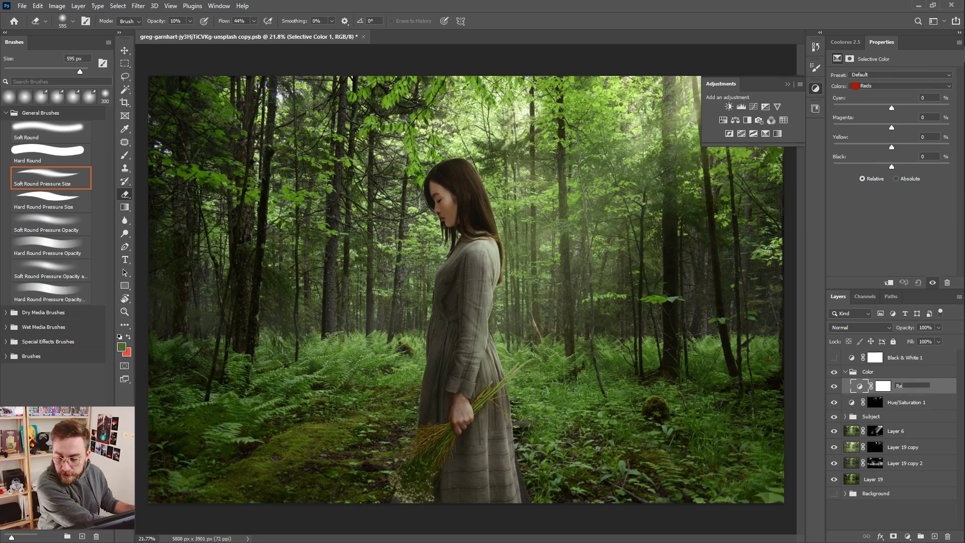
pyautogui.press('Return')
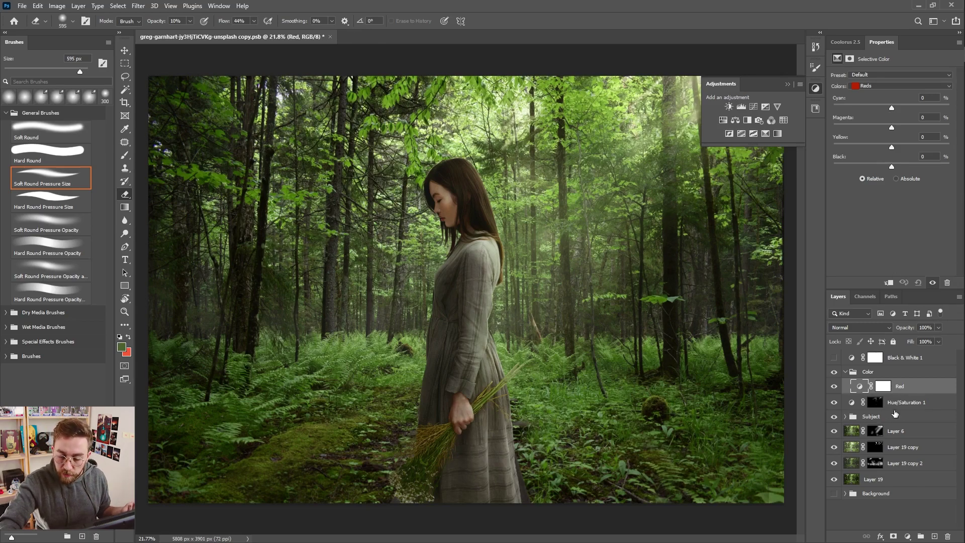
# Duplicate the Red adjustment layer, set the copy's color range to Yellows and rename it Yellow
pyautogui.hotkey('ctrl', 'j')
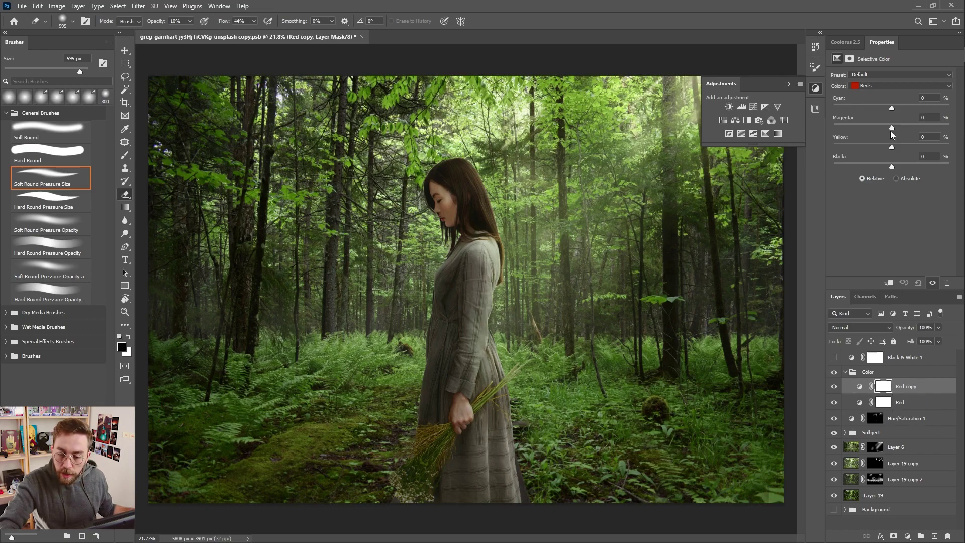
pyautogui.click(865, 87)
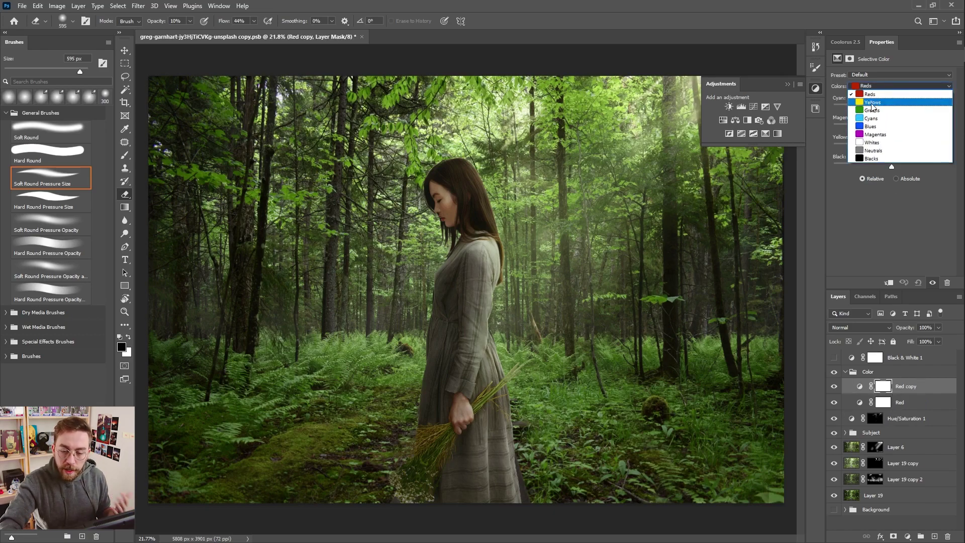
pyautogui.click(871, 95)
pyautogui.doubleClick(908, 387)
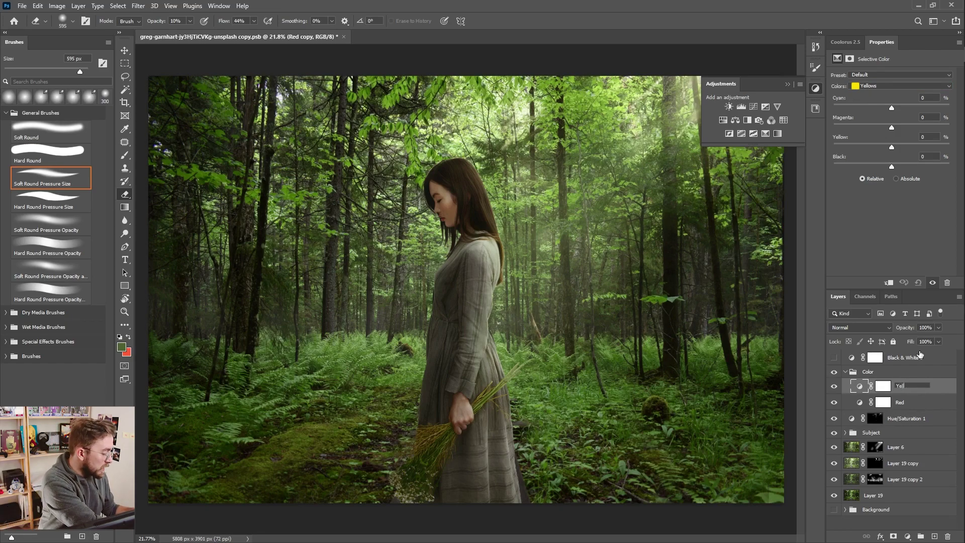
pyautogui.write('Yellow')
pyautogui.press('Return')
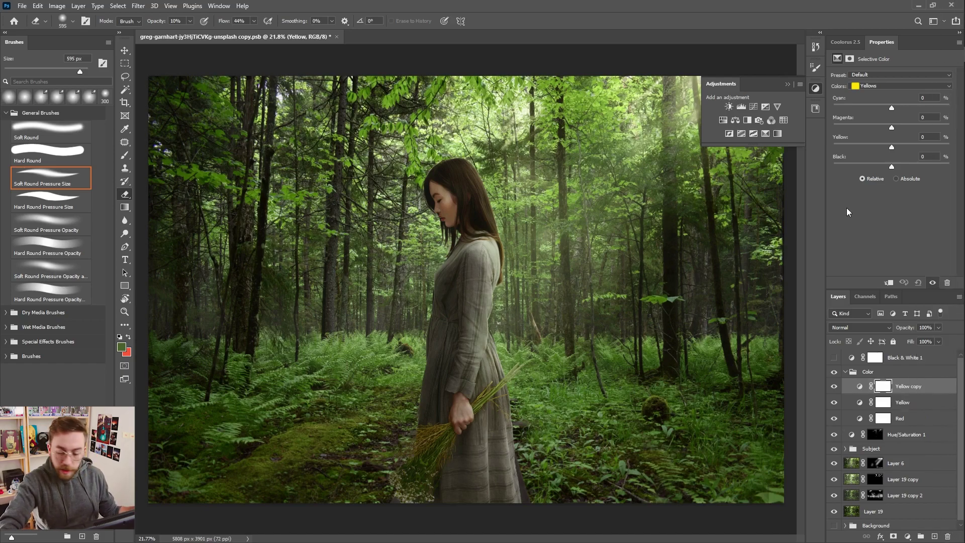
# Duplicate the Yellow adjustment layer and rename the copy Green
pyautogui.hotkey('ctrl', 'j')
pyautogui.click(880, 86)
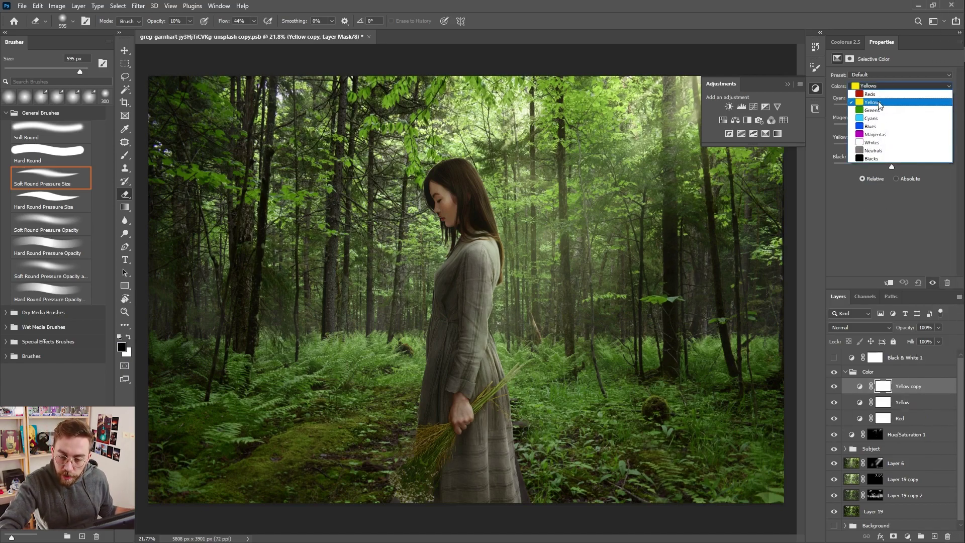
pyautogui.click(877, 96)
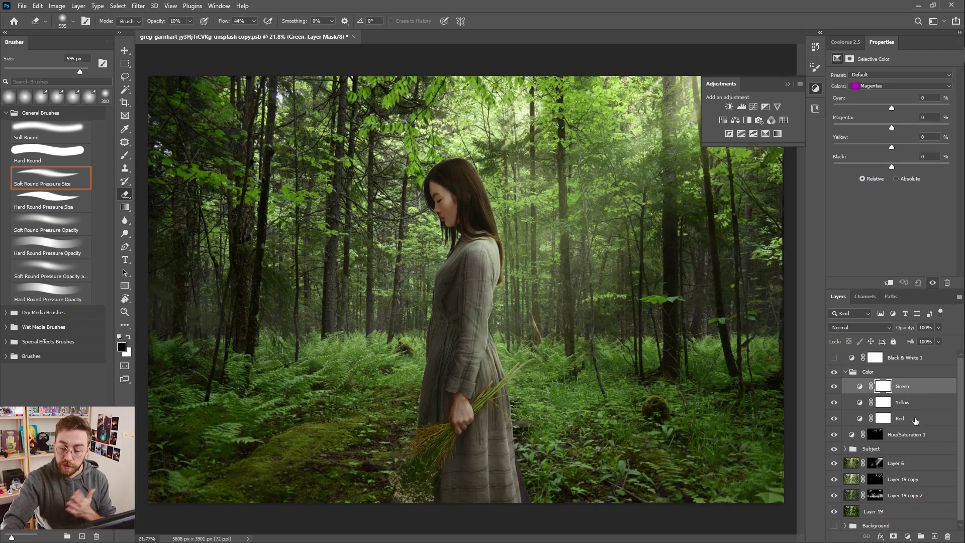
# Select the Yellow adjustment layer and switch its color range to Yellows
pyautogui.click(861, 402)
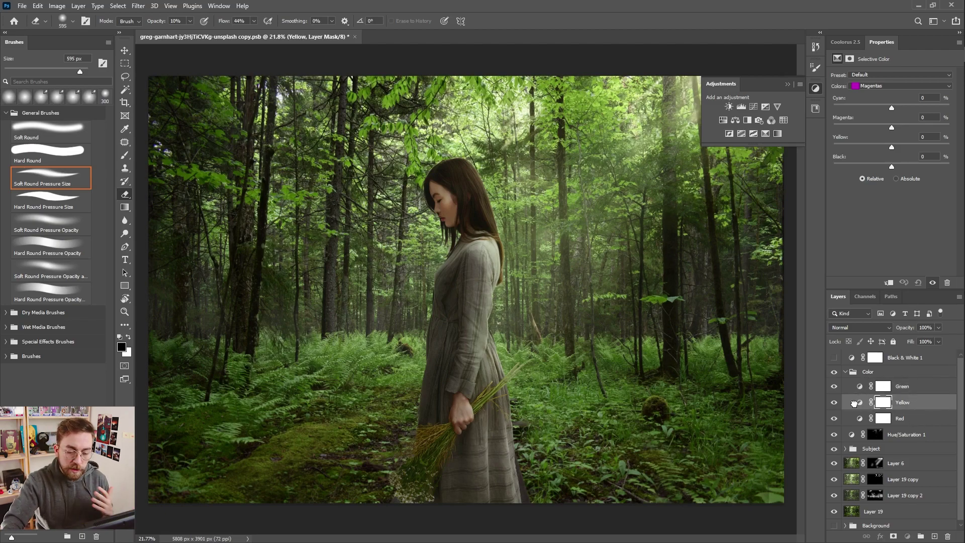
pyautogui.click(879, 85)
pyautogui.click(877, 95)
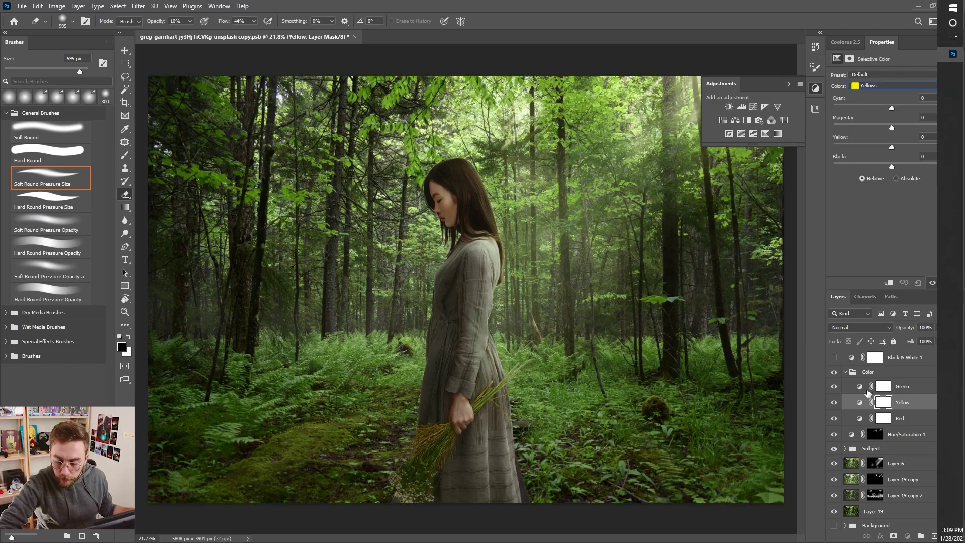
# On the Red layer, set the Reds range to Cyan -11, Magenta -18, Yellow +23 and Black +10
pyautogui.click(860, 418)
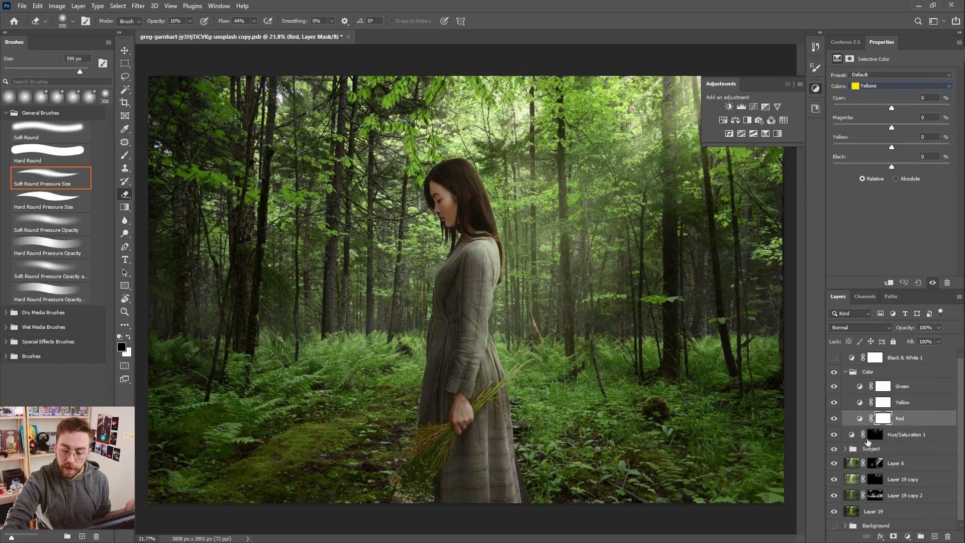
pyautogui.click(899, 86)
pyautogui.click(891, 90)
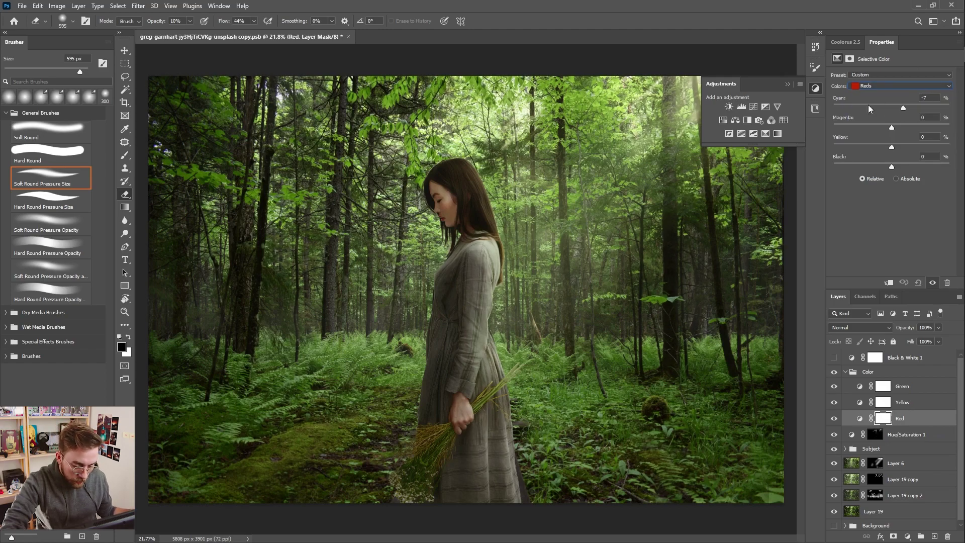
pyautogui.moveTo(833, 107); pyautogui.dragTo(939, 108)
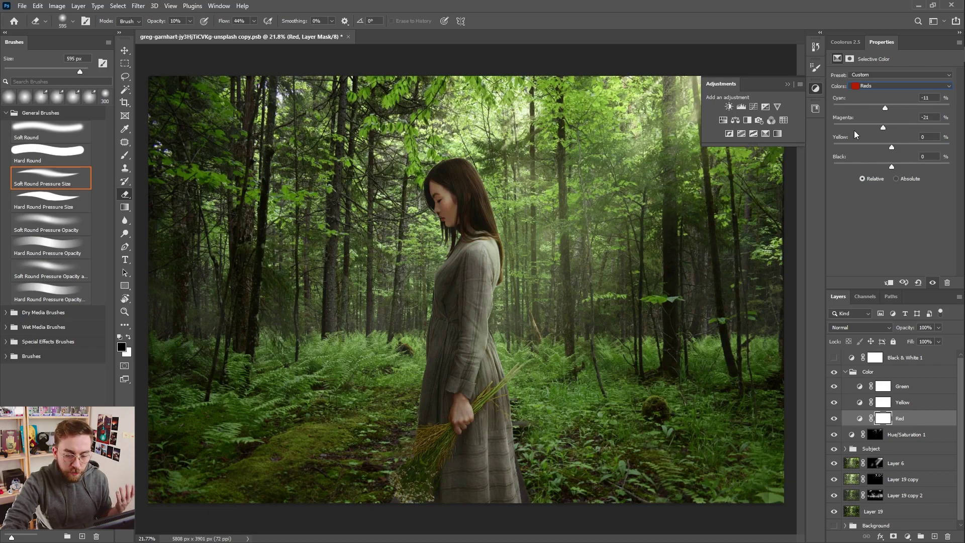
pyautogui.moveTo(883, 127); pyautogui.dragTo(881, 127)
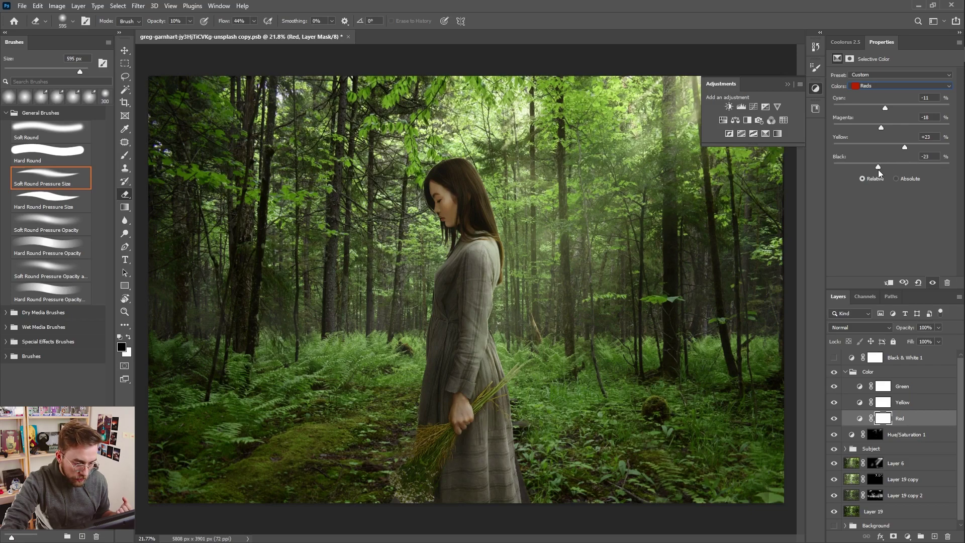
pyautogui.moveTo(878, 172)
pyautogui.mouseDown()
pyautogui.moveTo(853, 173)
pyautogui.moveTo(890, 172)
pyautogui.mouseUp()
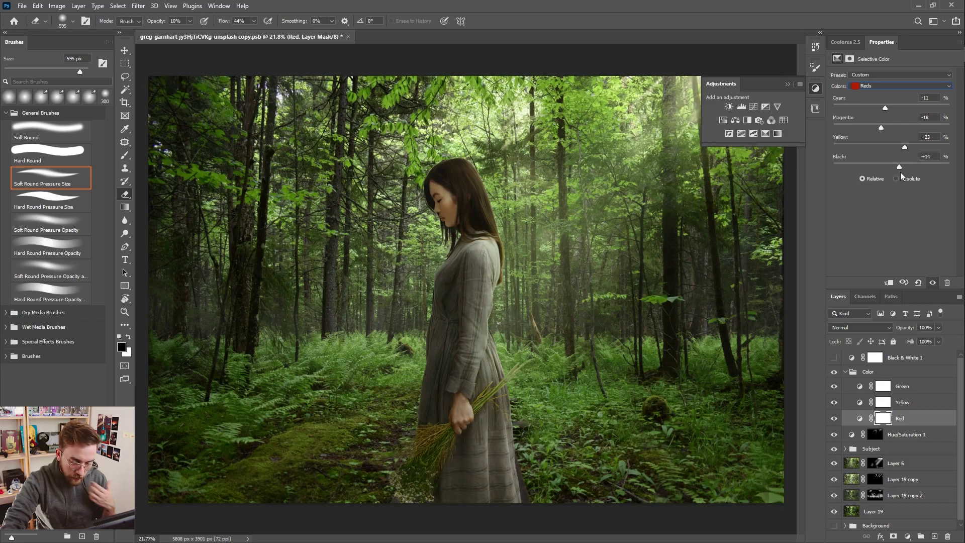
# On the Yellow layer, adjust the Yellows range by lowering Cyan strongly, lowering Magenta slightly, and raising Yellow and Black
pyautogui.click(904, 406)
pyautogui.click(877, 87)
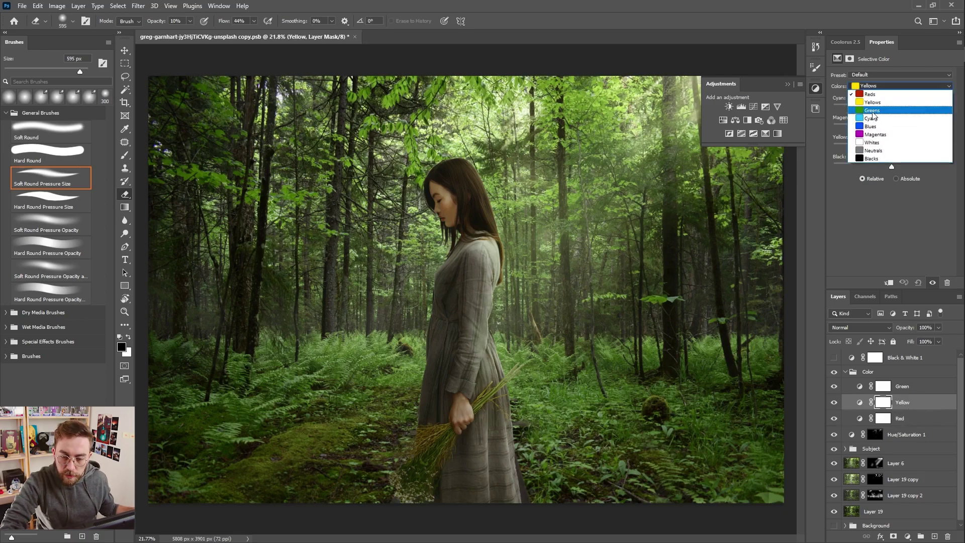
pyautogui.click(874, 95)
pyautogui.moveTo(891, 108); pyautogui.dragTo(835, 108)
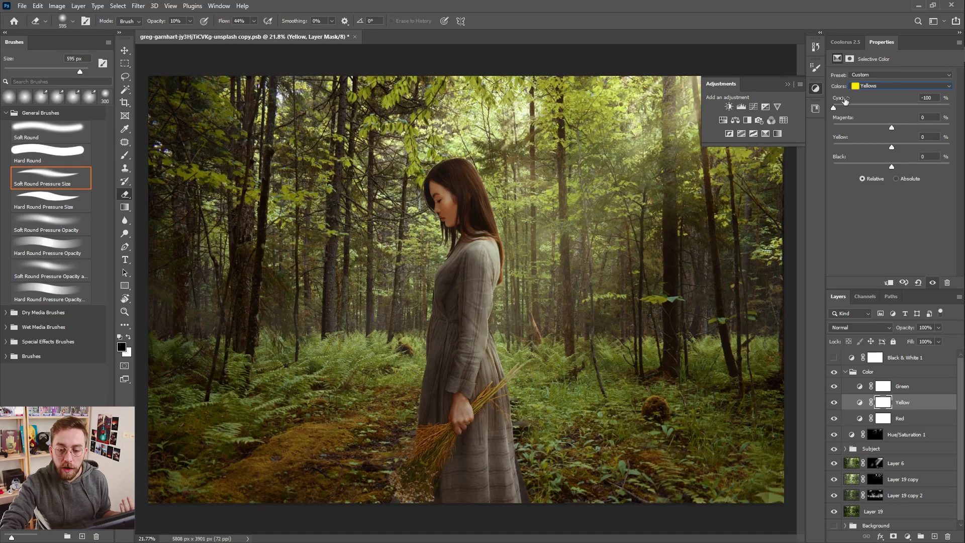
pyautogui.moveTo(892, 127)
pyautogui.mouseDown()
pyautogui.moveTo(874, 127)
pyautogui.moveTo(911, 127)
pyautogui.moveTo(872, 127)
pyautogui.moveTo(906, 127)
pyautogui.mouseUp()
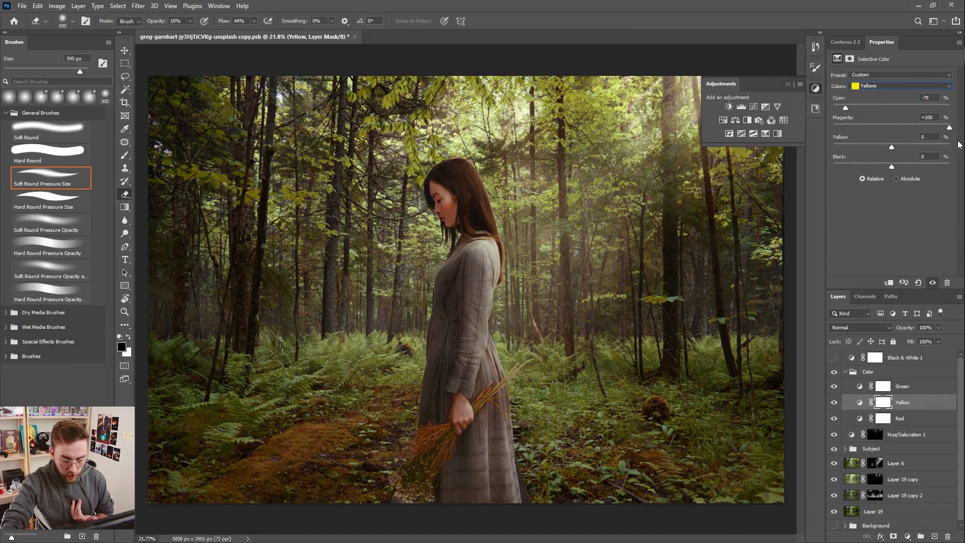
pyautogui.moveTo(957, 145); pyautogui.dragTo(870, 136)
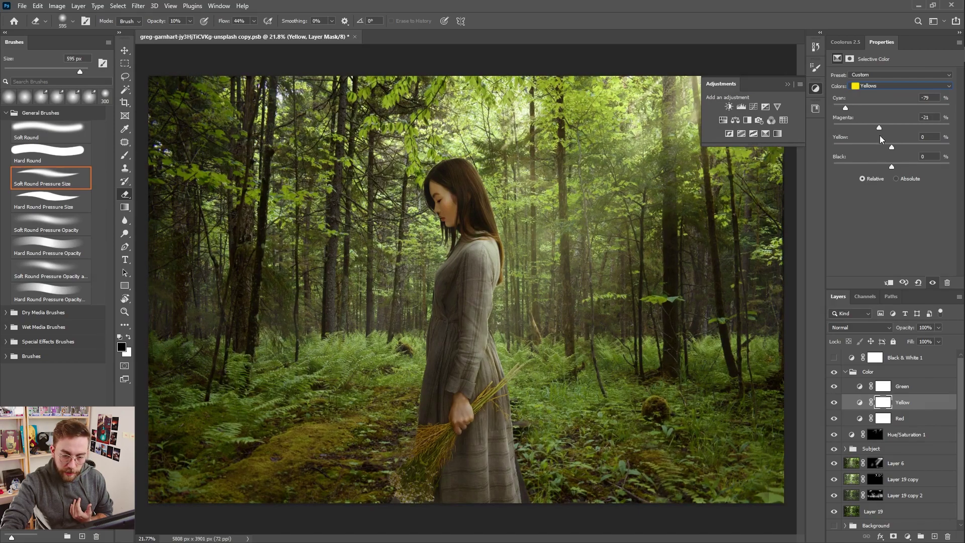
pyautogui.moveTo(891, 147)
pyautogui.mouseDown()
pyautogui.moveTo(929, 149)
pyautogui.moveTo(898, 146)
pyautogui.mouseUp()
pyautogui.moveTo(845, 107); pyautogui.dragTo(833, 108)
pyautogui.moveTo(891, 166)
pyautogui.mouseDown()
pyautogui.moveTo(848, 167)
pyautogui.moveTo(907, 171)
pyautogui.mouseUp()
# On the Green layer, lower Cyan in the Greens range and adjust its other color sliders
pyautogui.click(913, 386)
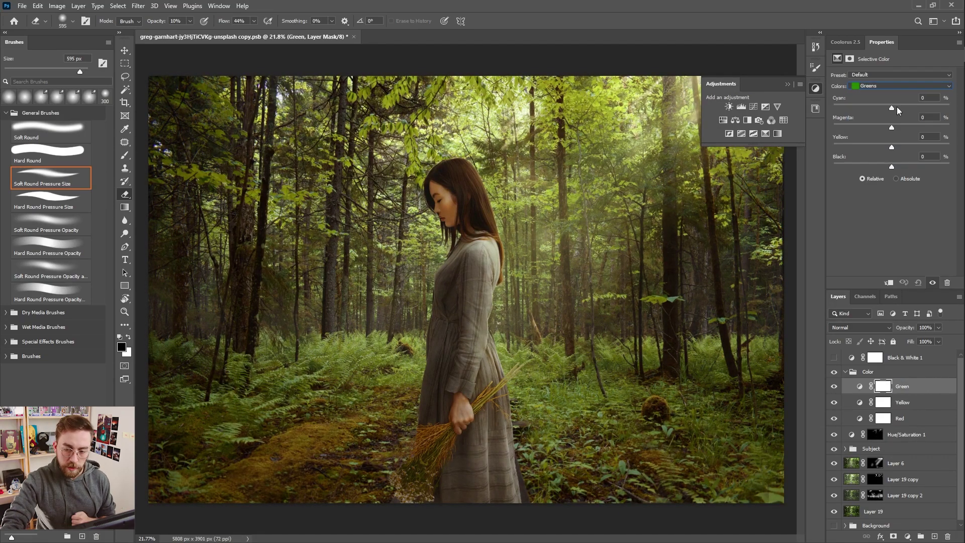
pyautogui.moveTo(892, 108); pyautogui.dragTo(868, 107)
pyautogui.moveTo(891, 127); pyautogui.dragTo(905, 151)
# On the Red layer, set the Blacks range to Cyan +5, checking tones with the Black & White 1 layer and comparing the Color group
pyautogui.click(914, 418)
pyautogui.click(834, 358)
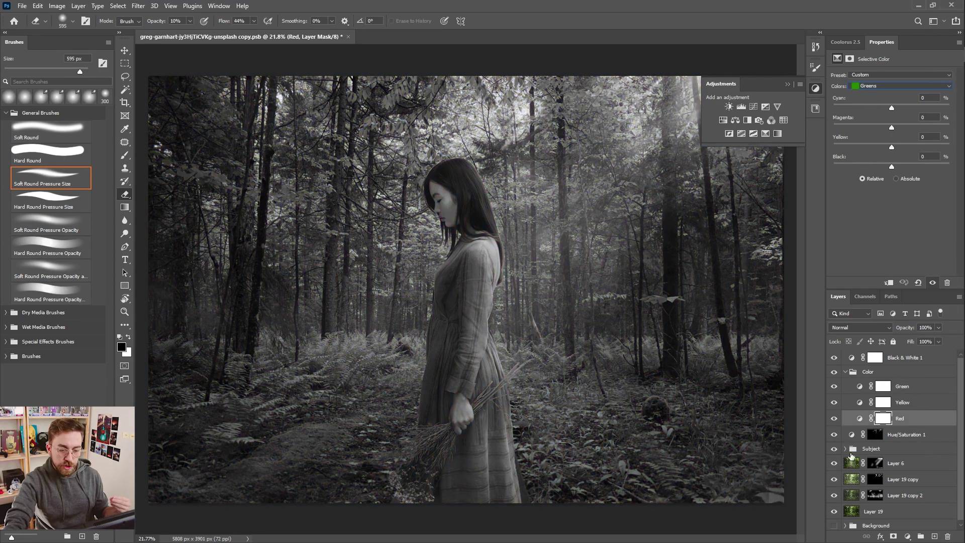
pyautogui.moveTo(886, 107); pyautogui.dragTo(949, 122)
pyautogui.click(899, 86)
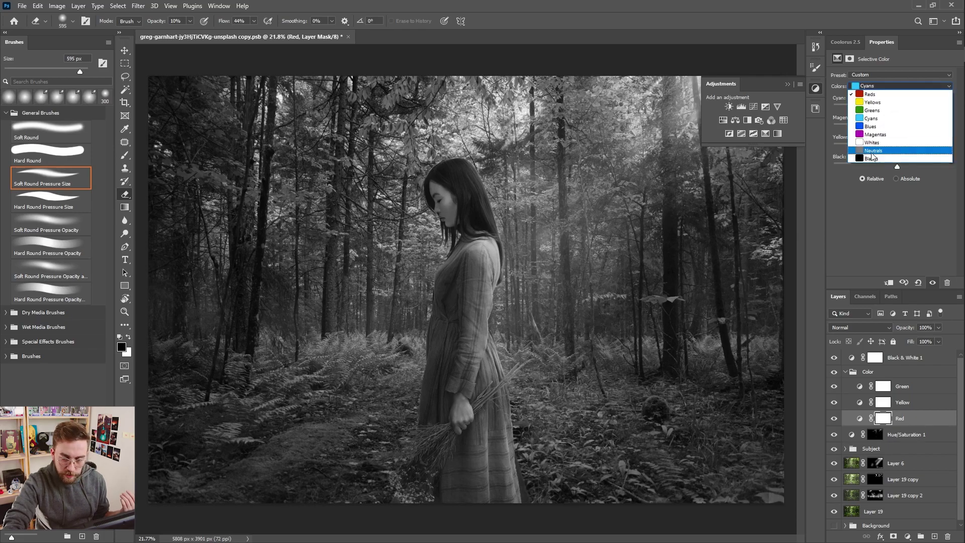
pyautogui.click(877, 157)
pyautogui.click(834, 357)
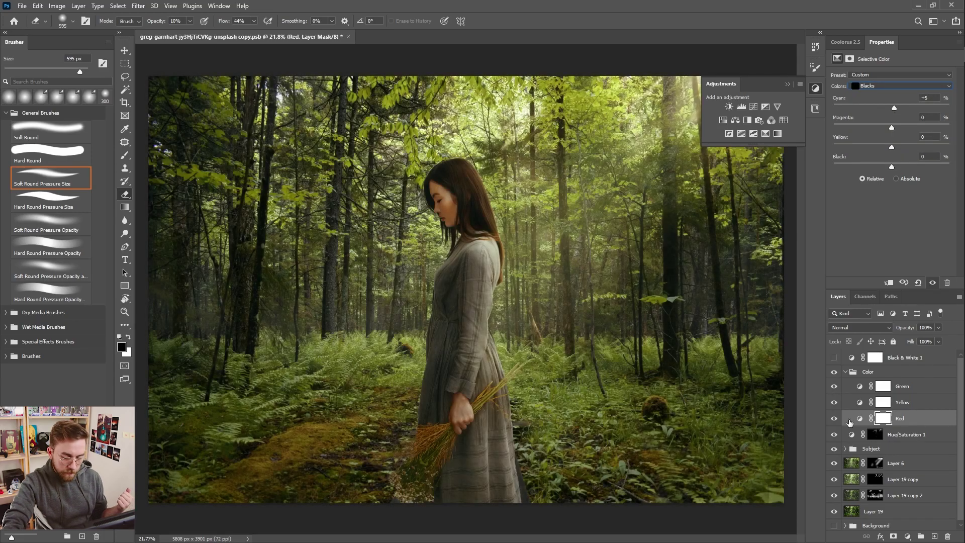
pyautogui.click(834, 372)
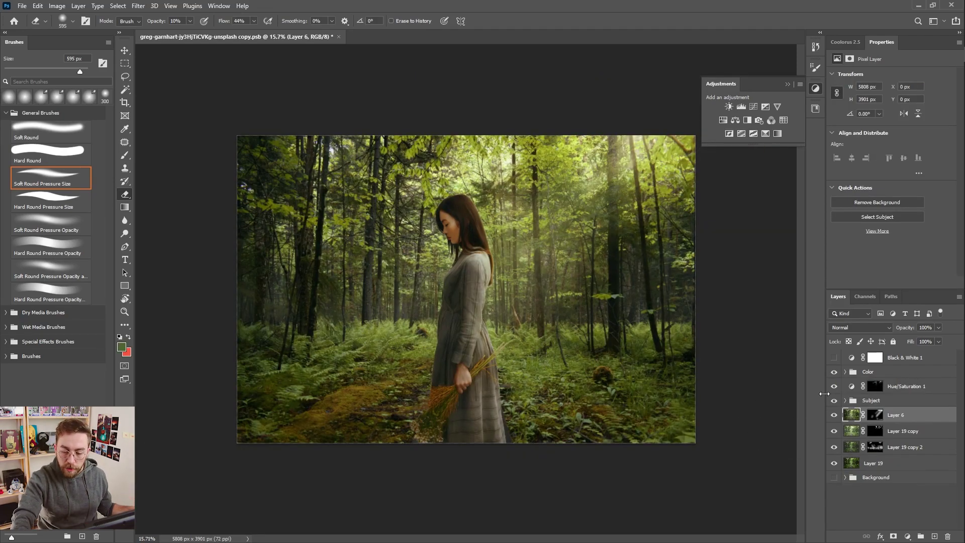
# Hide the Subject group and the Hue/Saturation 1 layer, and stamp the visible background into a new layer above Layer 6
pyautogui.click(833, 400)
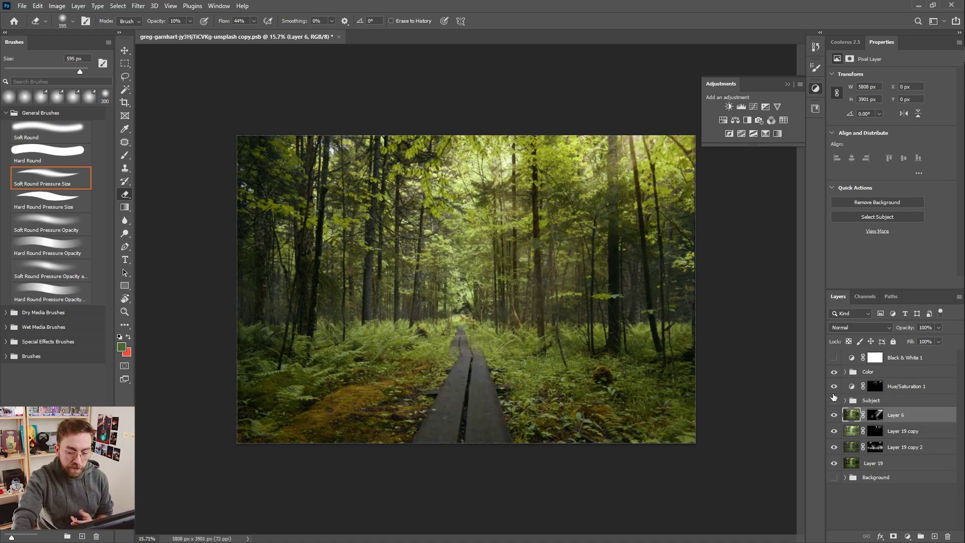
pyautogui.click(834, 385)
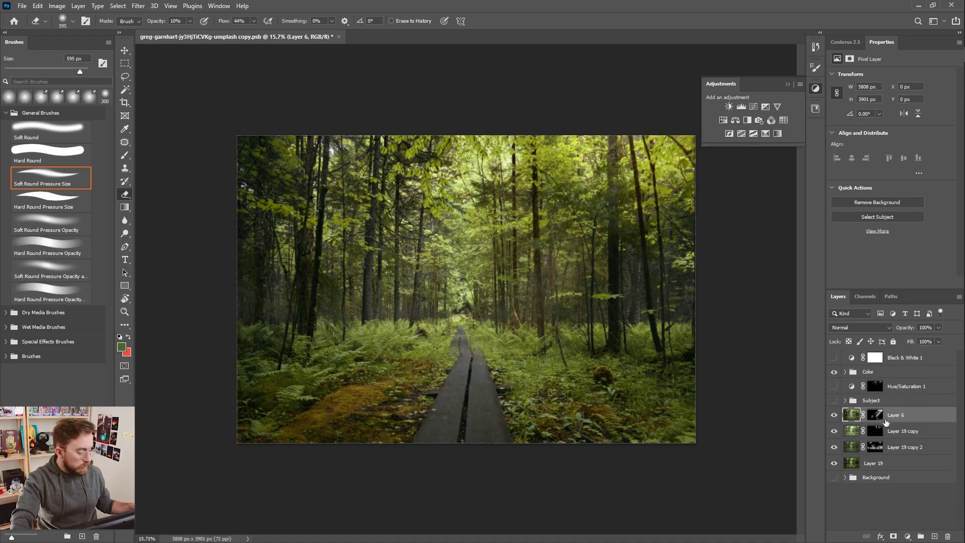
pyautogui.moveTo(887, 415); pyautogui.dragTo(869, 393)
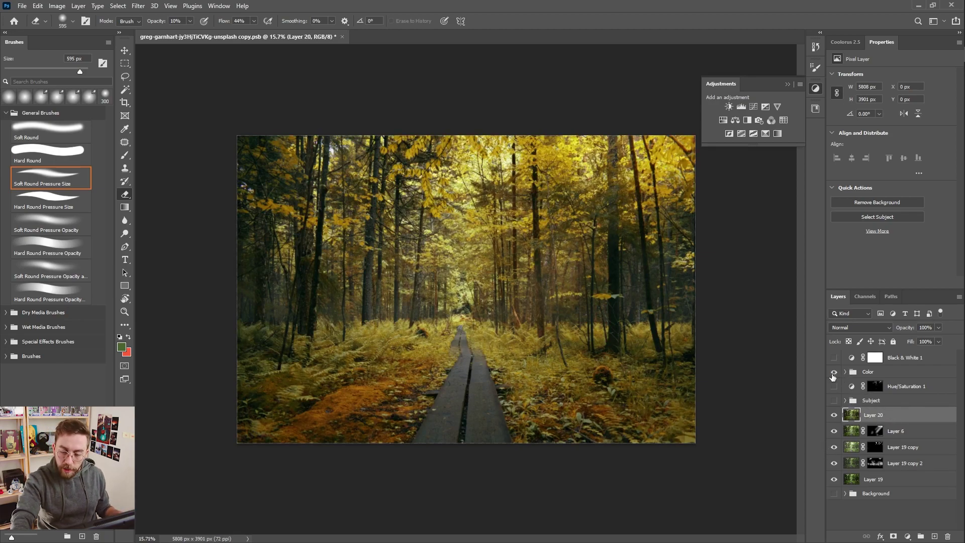
# Hide the Color group and show the Hue/Saturation 1 layer and Subject group again
pyautogui.click(833, 373)
pyautogui.click(833, 385)
pyautogui.click(834, 400)
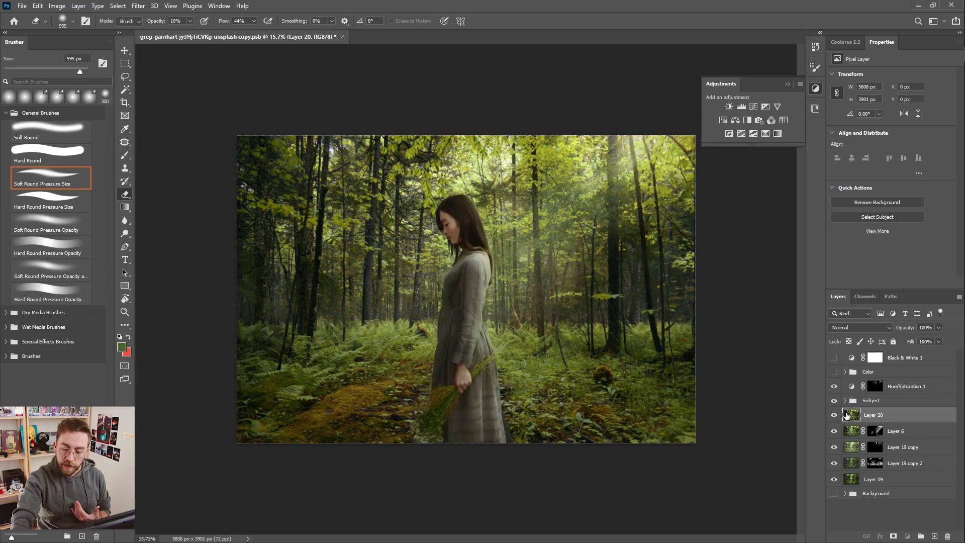
pyautogui.moveTo(850, 415); pyautogui.dragTo(861, 413)
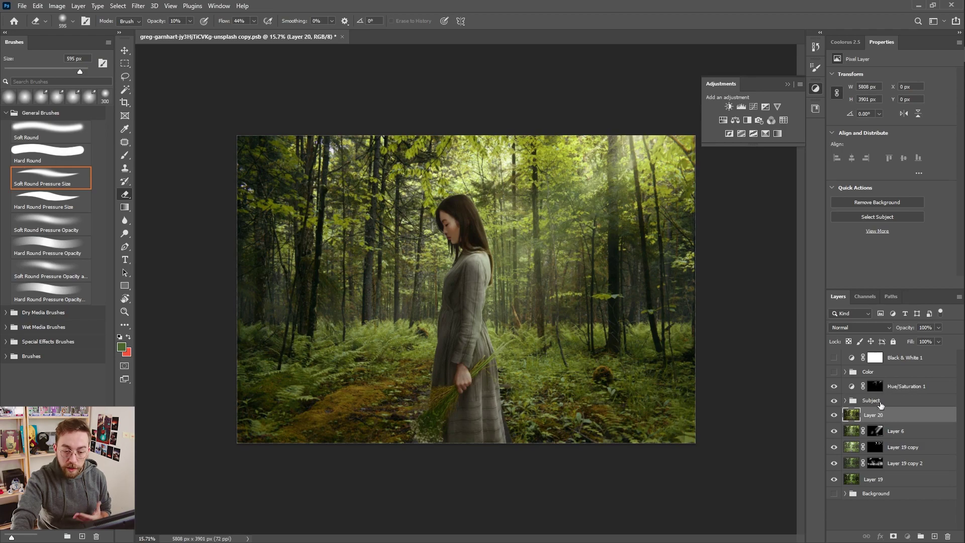
# Start a 15 px Tilt-Shift blur on the merged background, centering the sharp band at the image's lower edge and extending its fade to the woman's face
pyautogui.click(138, 6)
pyautogui.moveTo(188, 140)
pyautogui.moveTo(221, 145)
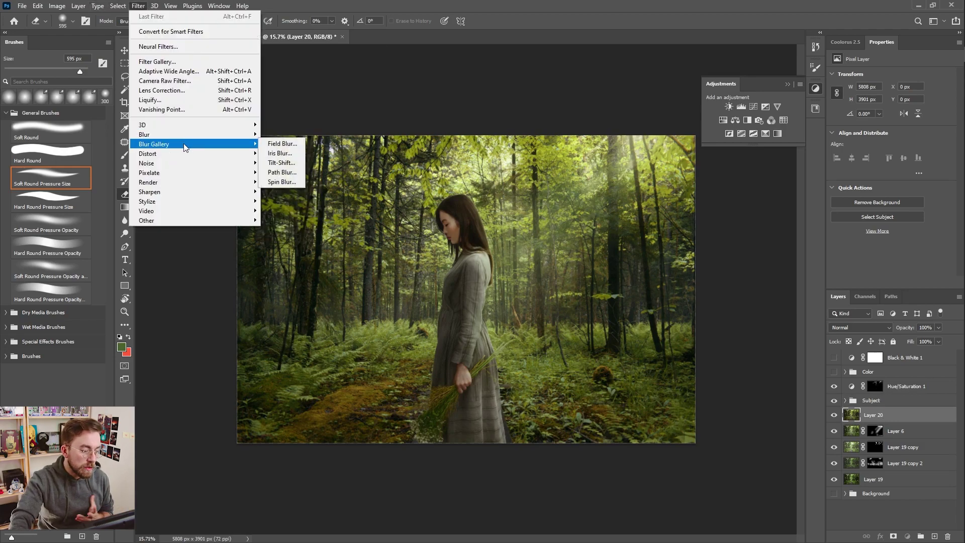
pyautogui.click(283, 165)
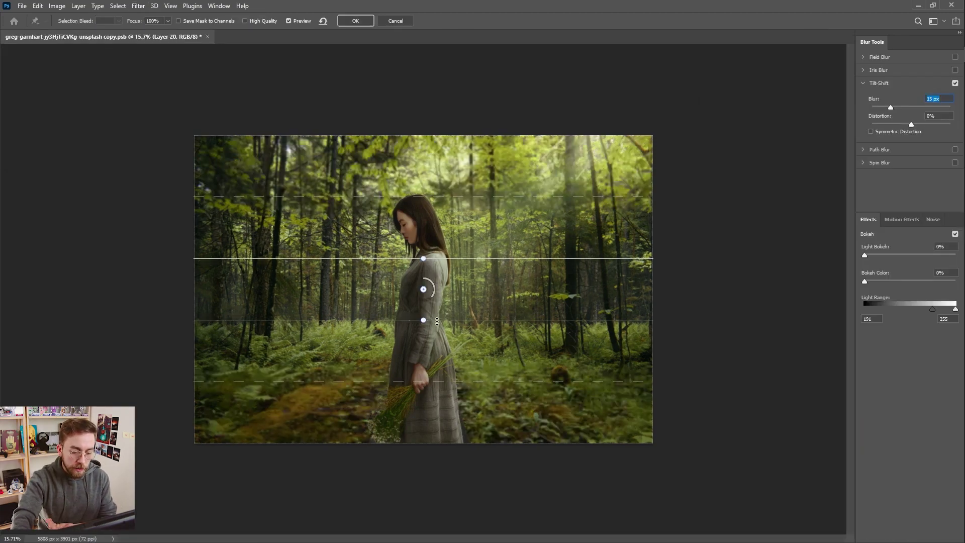
pyautogui.moveTo(422, 290); pyautogui.dragTo(423, 443)
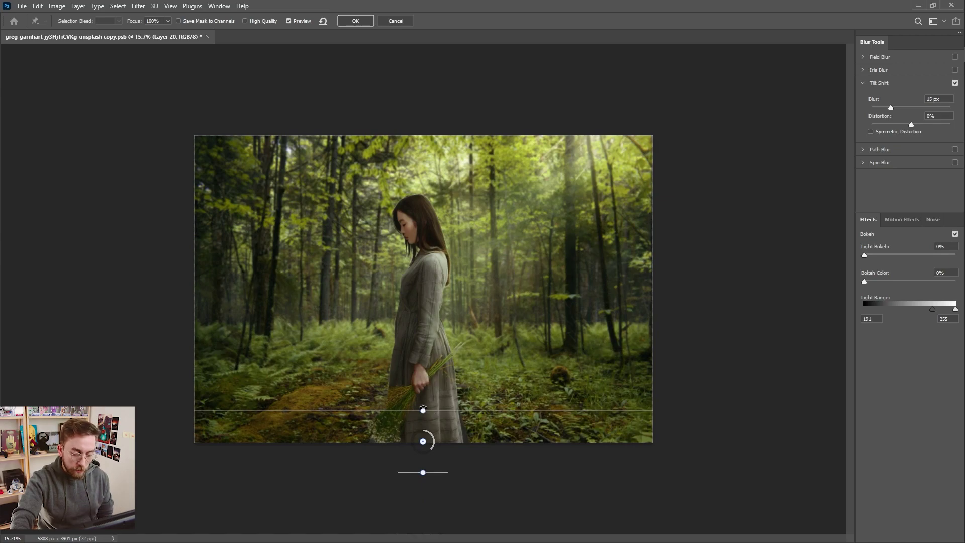
pyautogui.moveTo(432, 349); pyautogui.dragTo(428, 254)
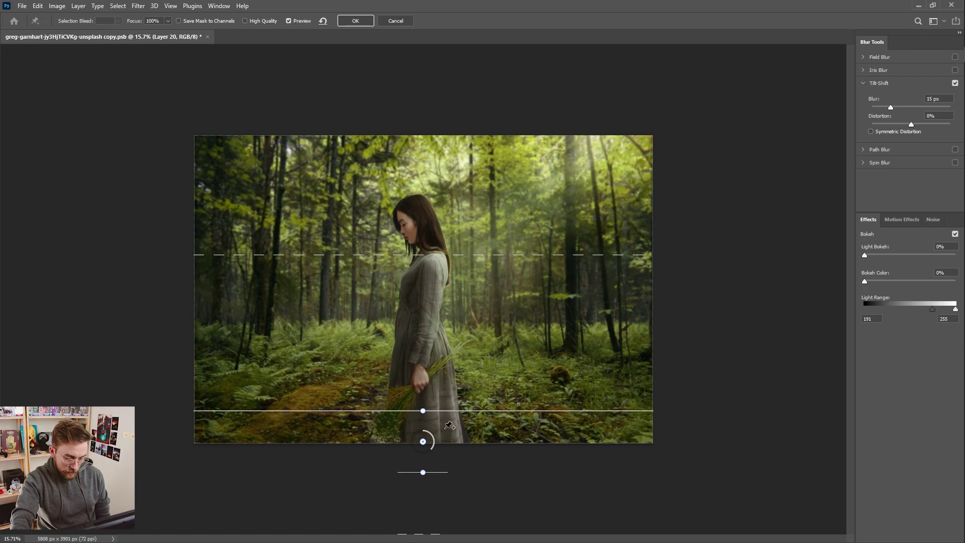
pyautogui.moveTo(420, 447)
pyautogui.mouseDown()
pyautogui.moveTo(409, 503)
pyautogui.moveTo(424, 400)
pyautogui.moveTo(422, 455)
pyautogui.mouseUp()
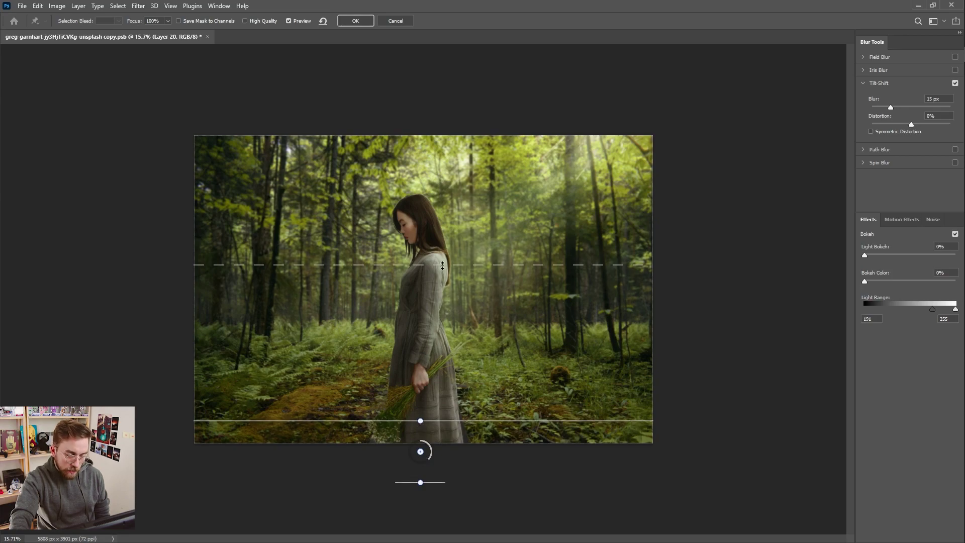
pyautogui.moveTo(443, 237)
pyautogui.mouseDown()
pyautogui.moveTo(443, 245)
pyautogui.moveTo(448, 236)
pyautogui.mouseUp()
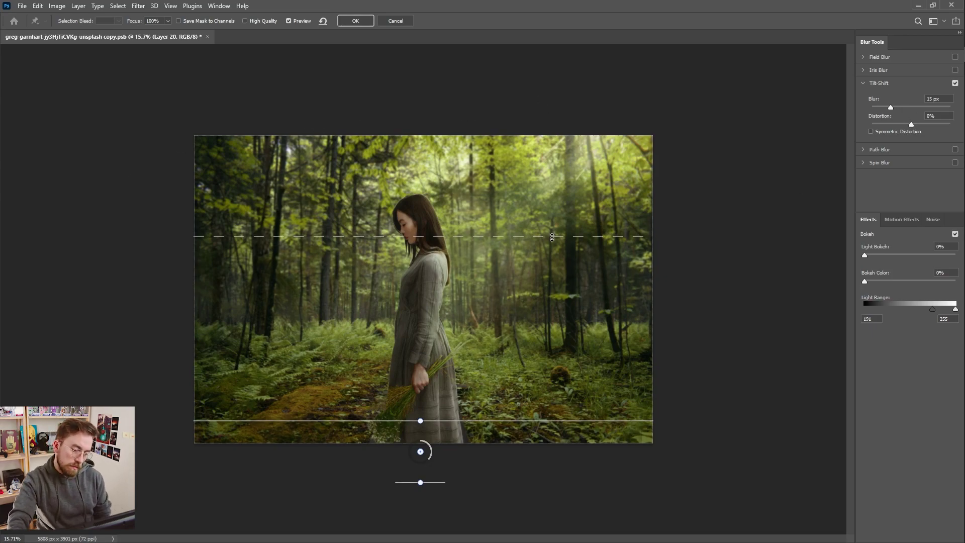
# Add a second tilt-shift band above the image, extend its lower fade edge to just above the woman's head, and apply the blur
pyautogui.scroll(-9, 492, 188)
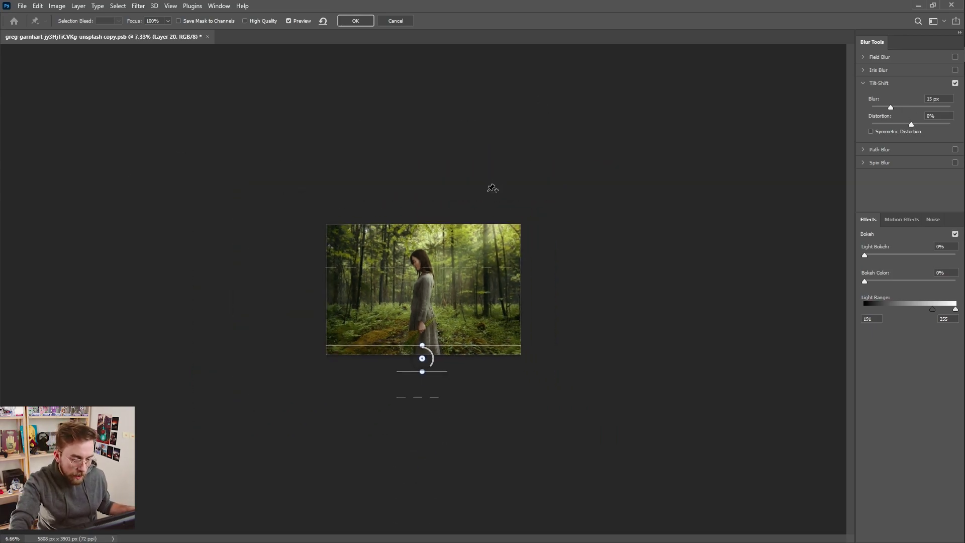
pyautogui.hotkey('ctrl', '-')
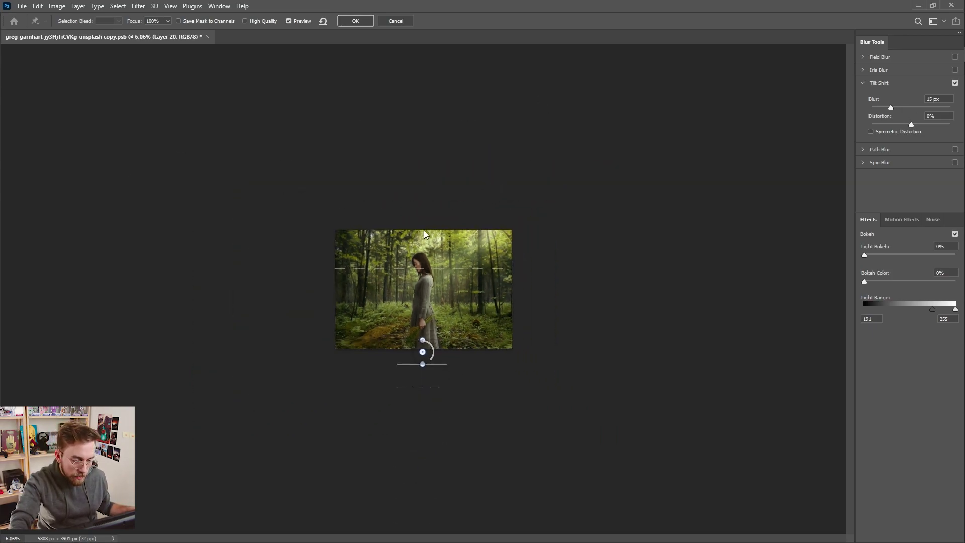
pyautogui.click(424, 191)
pyautogui.hotkey('ctrl', '+')
pyautogui.hotkey('ctrl', '+')
pyautogui.hotkey('ctrl', '+')
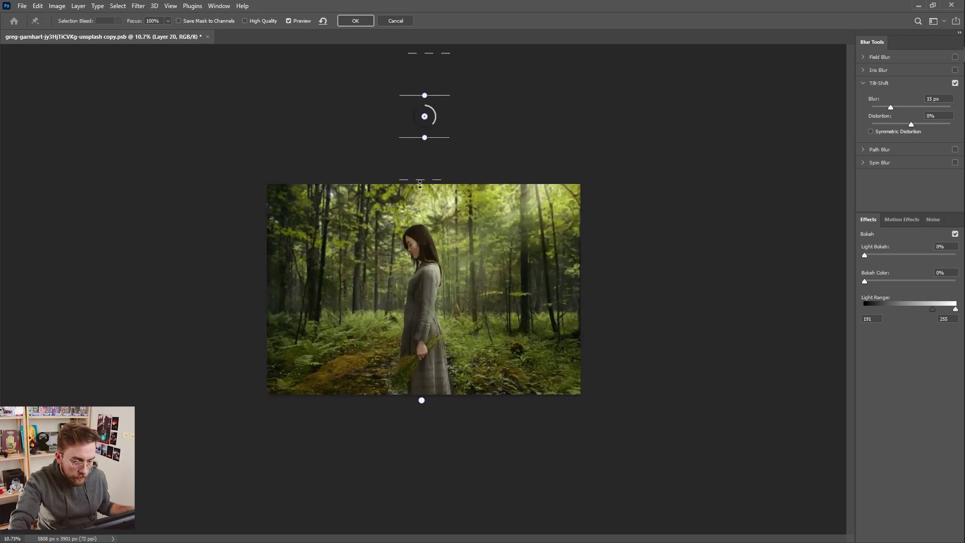
pyautogui.moveTo(421, 202); pyautogui.dragTo(421, 232)
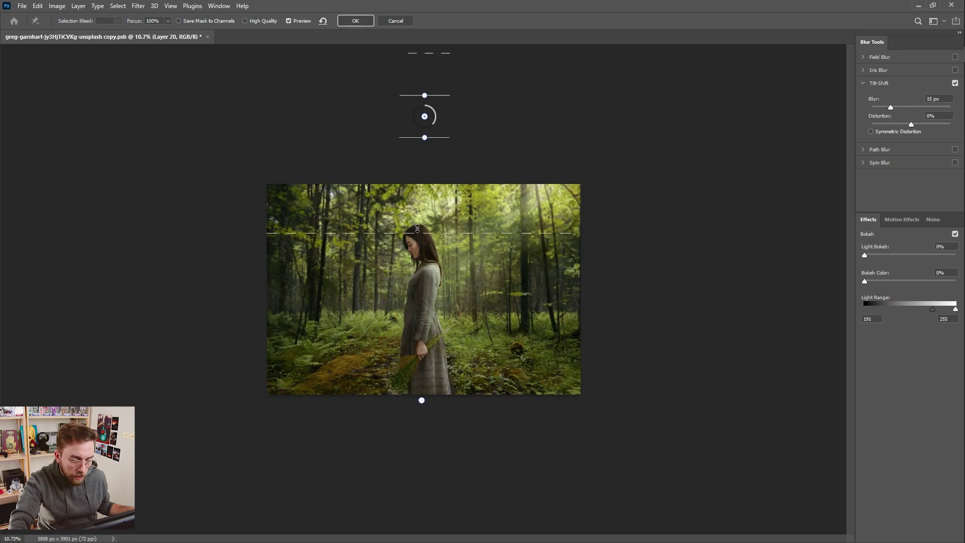
pyautogui.moveTo(421, 235); pyautogui.dragTo(444, 222)
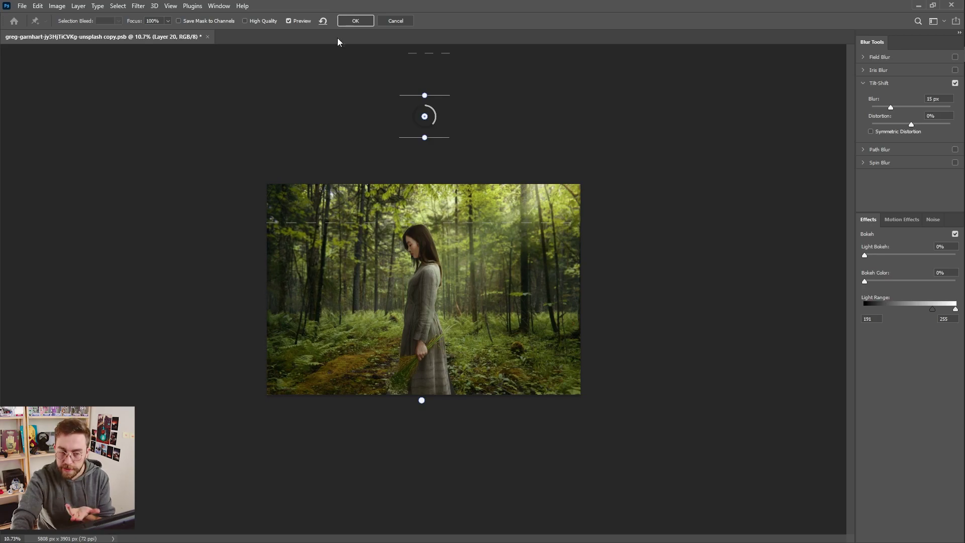
pyautogui.click(356, 23)
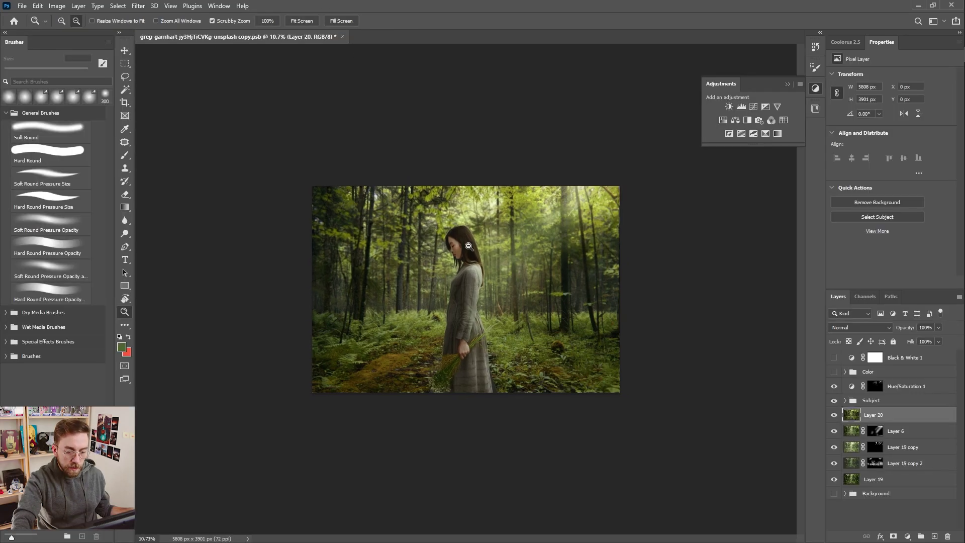
# Examine the blurred forest background around the woman up close and as a whole
pyautogui.keyDown('alt'); pyautogui.click(467, 246); pyautogui.keyUp('alt')
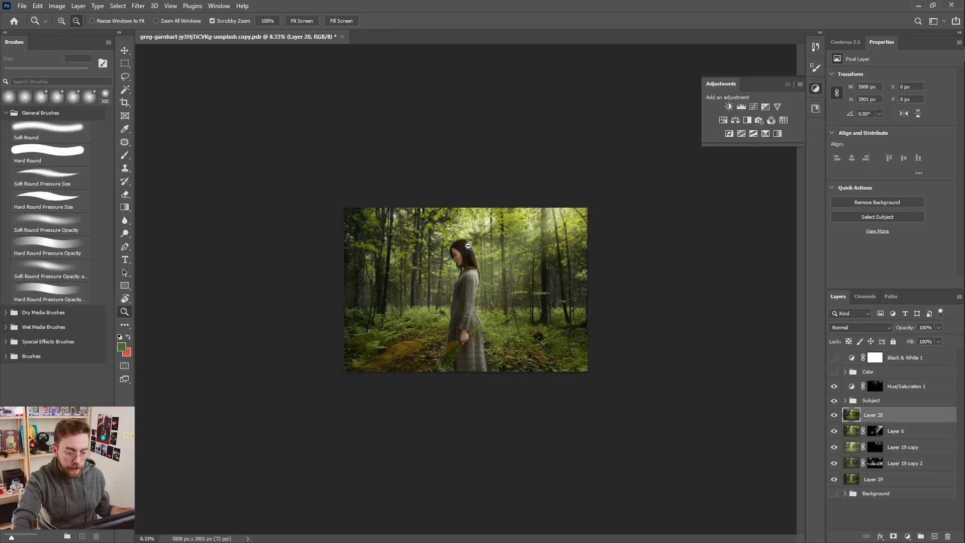
pyautogui.click(467, 246)
pyautogui.click(467, 246)
pyautogui.click(467, 245)
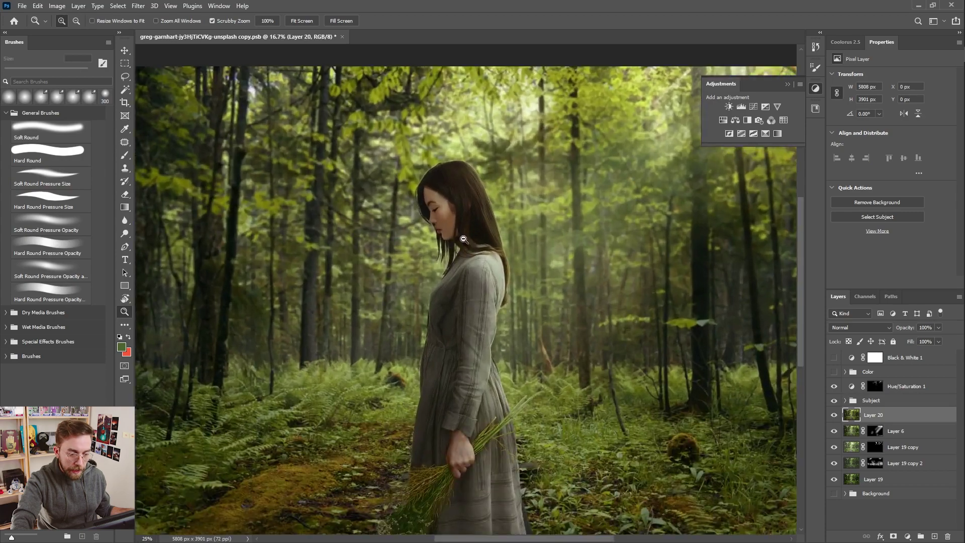
pyautogui.keyDown('alt'); pyautogui.click(466, 239); pyautogui.keyUp('alt')
pyautogui.scroll(1, 466, 239)
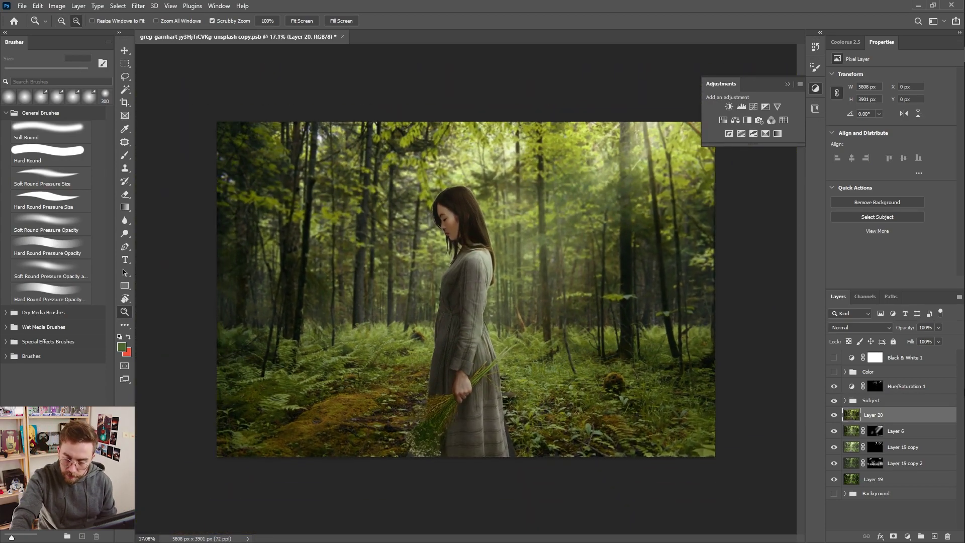
pyautogui.click(787, 85)
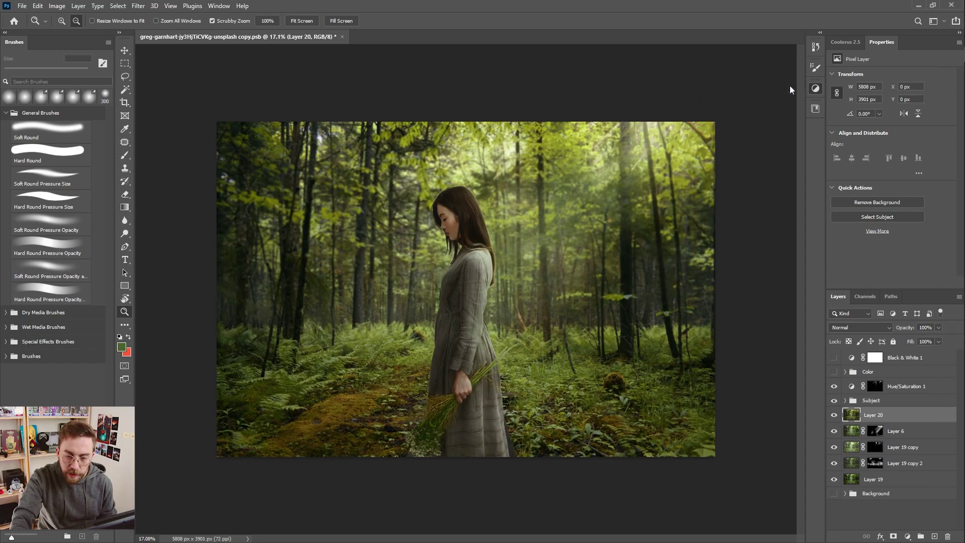
# Choose the Blur tool and select the Hue/Saturation 1 layer's mask
pyautogui.click(125, 220)
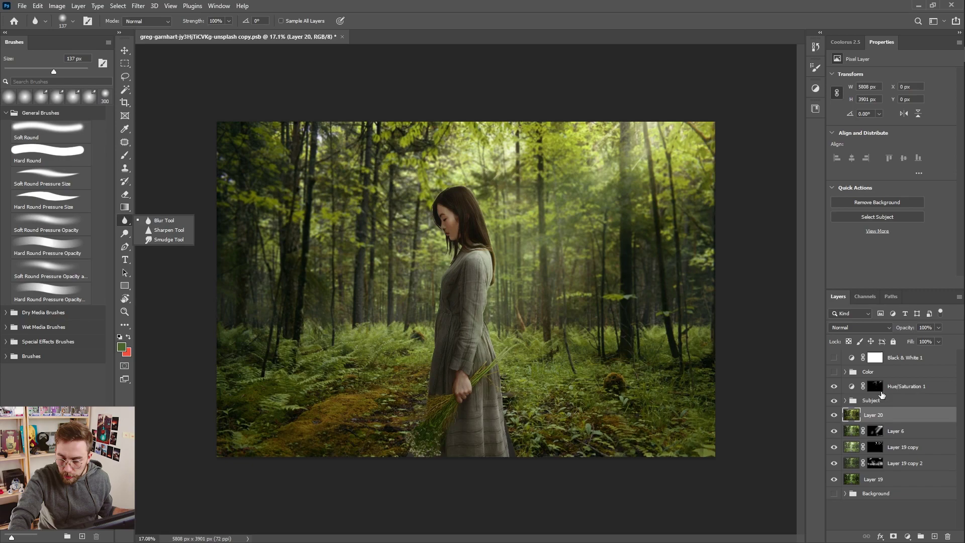
pyautogui.click(897, 389)
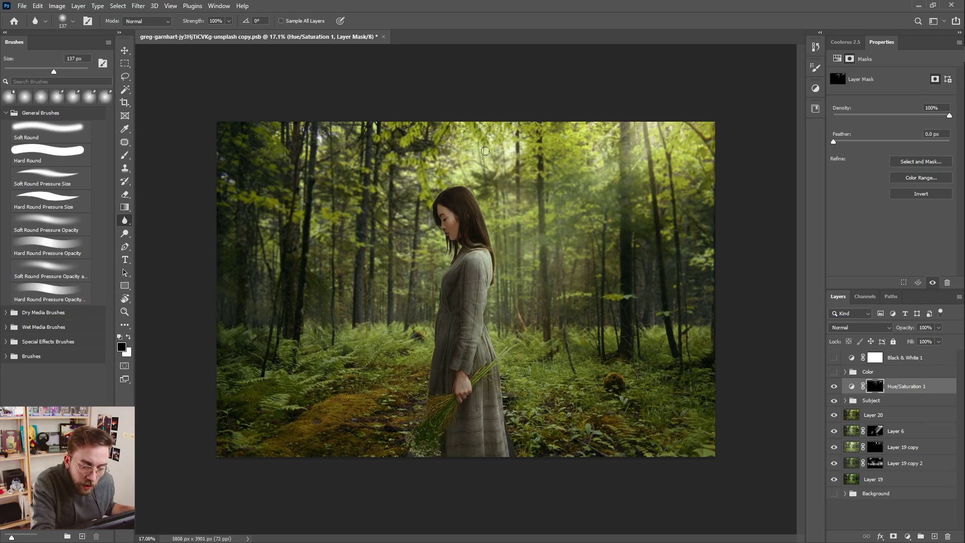
pyautogui.hotkey('ctrl', '-')
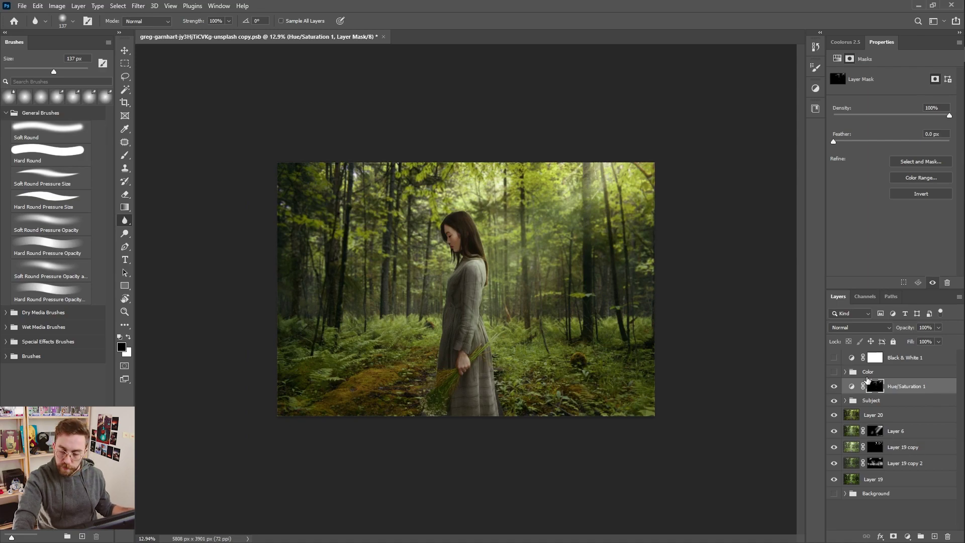
# Add a new layer above the Color group and stamp all visible layers into it
pyautogui.click(869, 372)
pyautogui.click(936, 536)
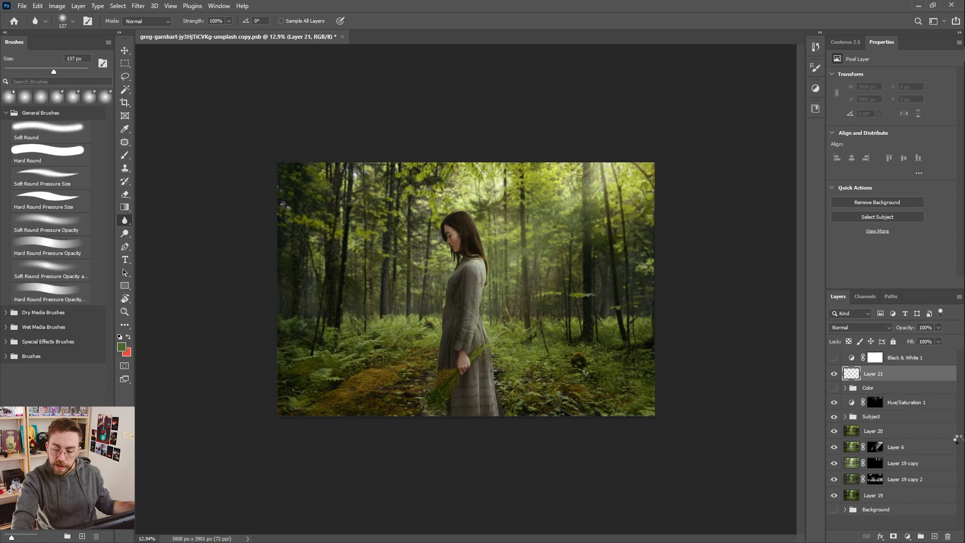
pyautogui.hotkey('ctrl', 'shift', 'alt', 'e')
# Convert the stamped layer above the Color group to a smart object and open it in the Camera Raw Filter
pyautogui.click(138, 5)
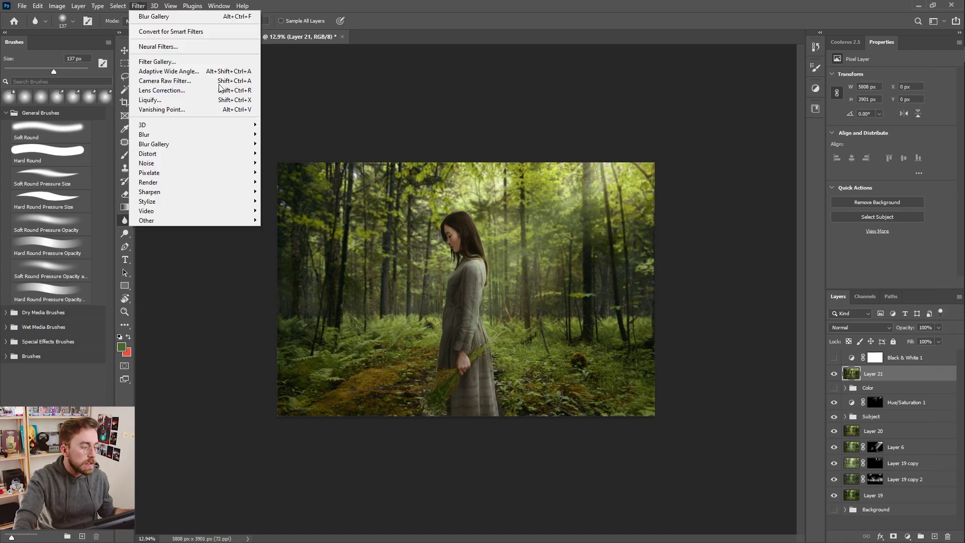
pyautogui.rightClick(908, 372)
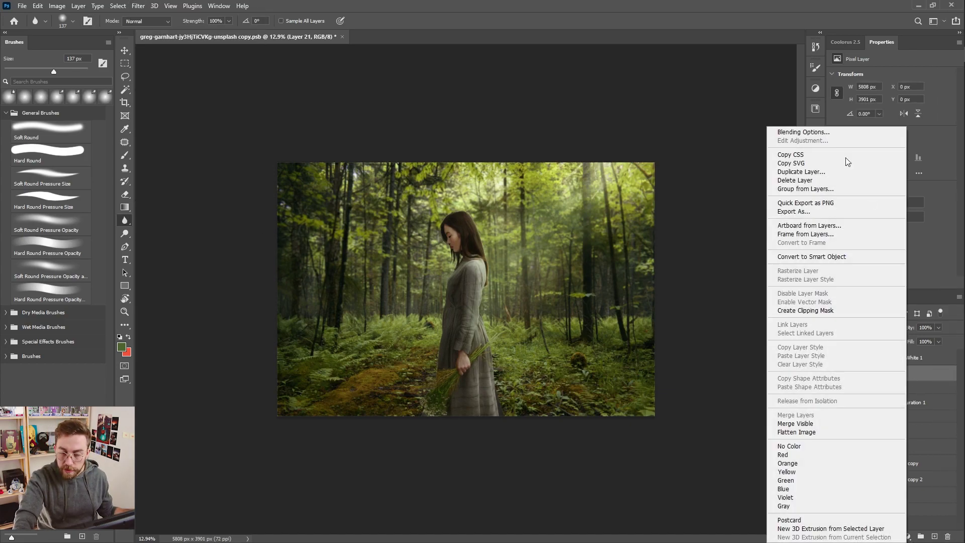
pyautogui.click(812, 257)
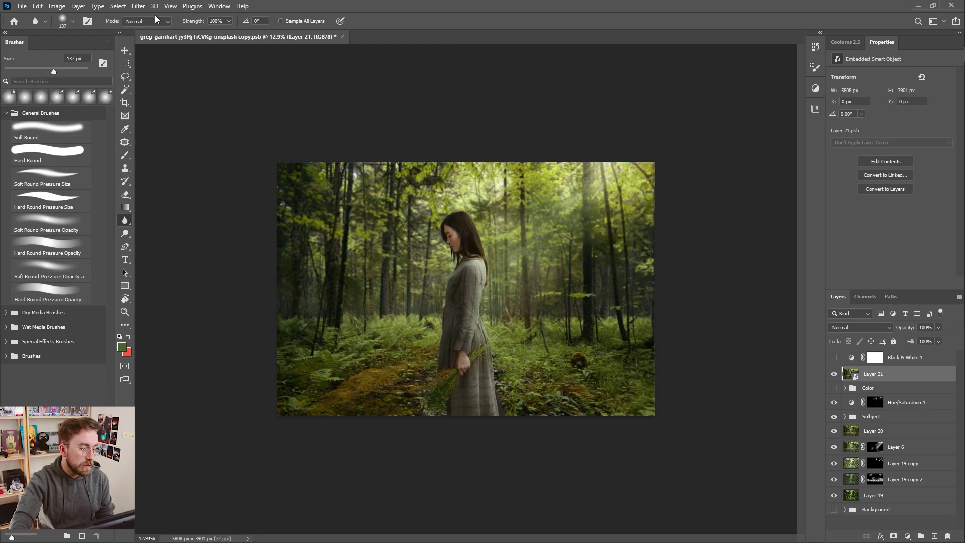
pyautogui.click(138, 5)
pyautogui.click(166, 81)
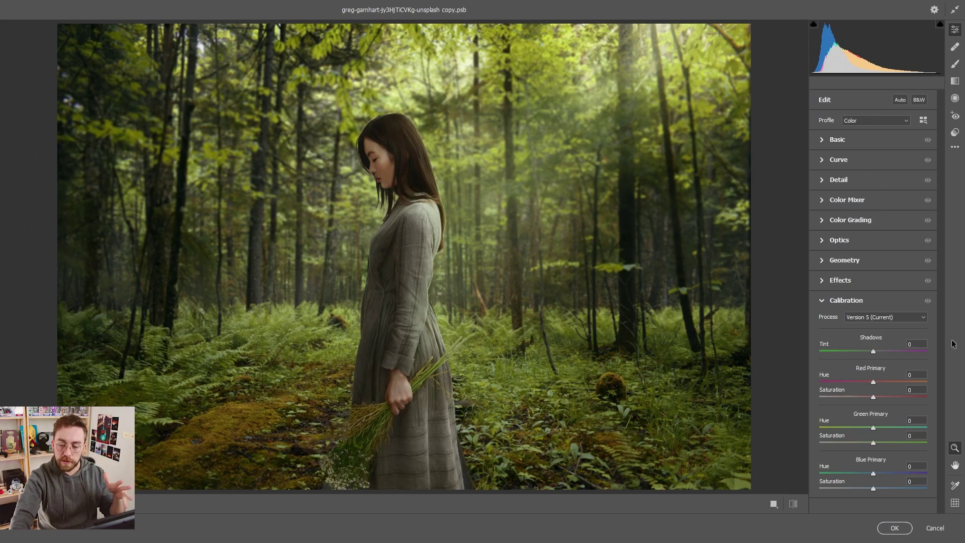
# In Calibration, set Blue Primary to -27 hue and -7 saturation, Green to -2 and +36, Red to +15 and -6, and Shadows Tint to +100
pyautogui.moveTo(872, 473)
pyautogui.mouseDown()
pyautogui.moveTo(859, 475)
pyautogui.moveTo(870, 488)
pyautogui.mouseUp()
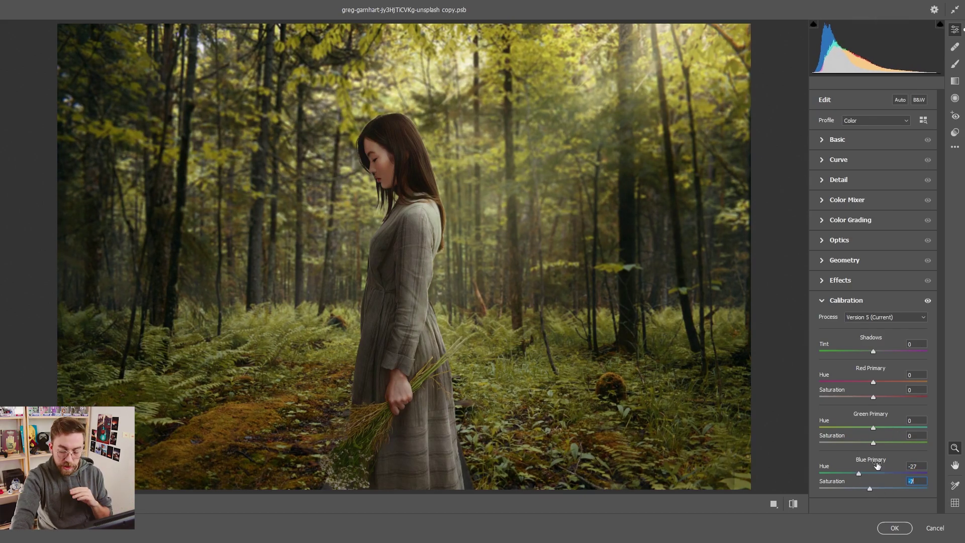
pyautogui.moveTo(879, 427)
pyautogui.mouseDown()
pyautogui.moveTo(900, 429)
pyautogui.moveTo(859, 426)
pyautogui.moveTo(898, 447)
pyautogui.moveTo(871, 428)
pyautogui.mouseUp()
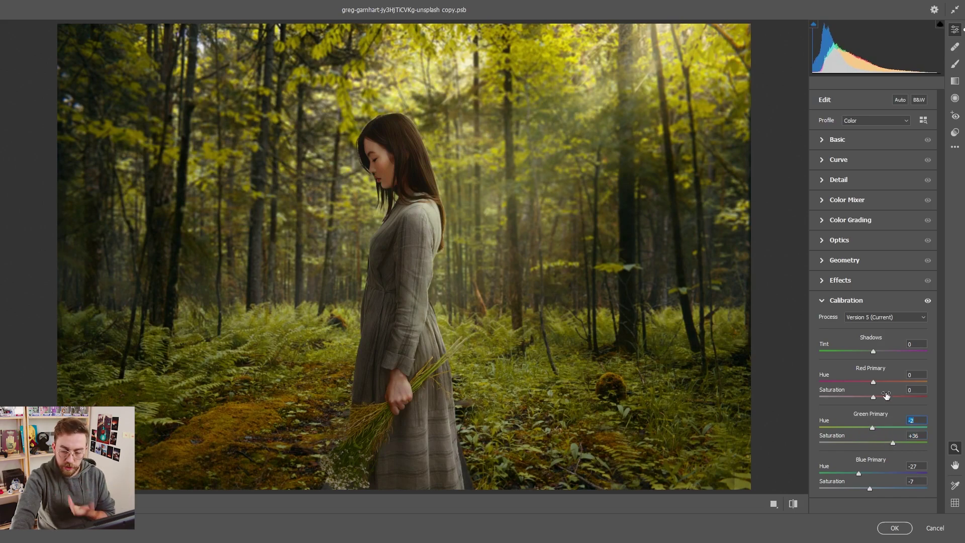
pyautogui.moveTo(872, 380)
pyautogui.mouseDown()
pyautogui.moveTo(853, 385)
pyautogui.moveTo(926, 383)
pyautogui.moveTo(880, 383)
pyautogui.mouseUp()
pyautogui.moveTo(873, 396)
pyautogui.mouseDown()
pyautogui.moveTo(730, 391)
pyautogui.moveTo(869, 397)
pyautogui.mouseUp()
pyautogui.moveTo(872, 350); pyautogui.dragTo(927, 350)
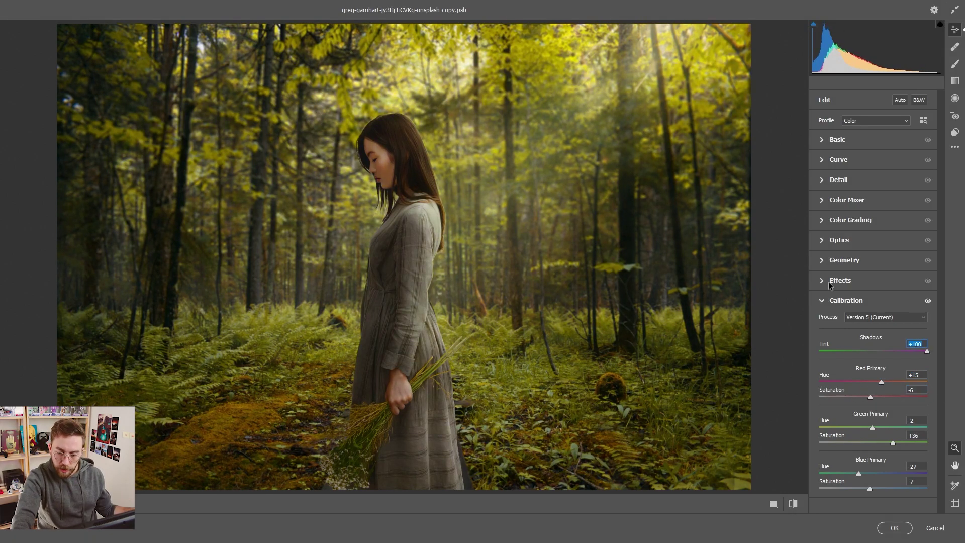
# In the Color Mixer's luminance settings, set Reds to +32, Oranges to +18, Yellows to +16 and Greens to +16
pyautogui.click(822, 201)
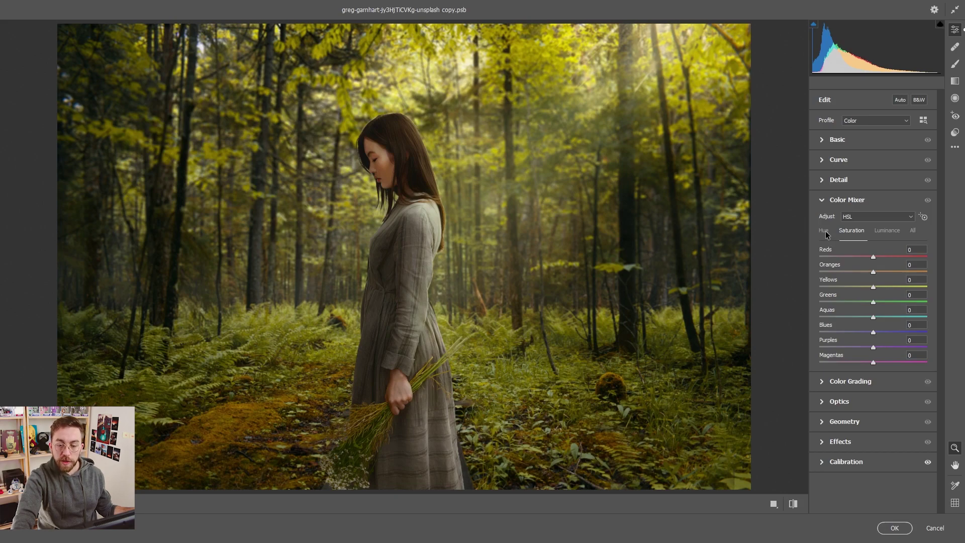
pyautogui.click(887, 230)
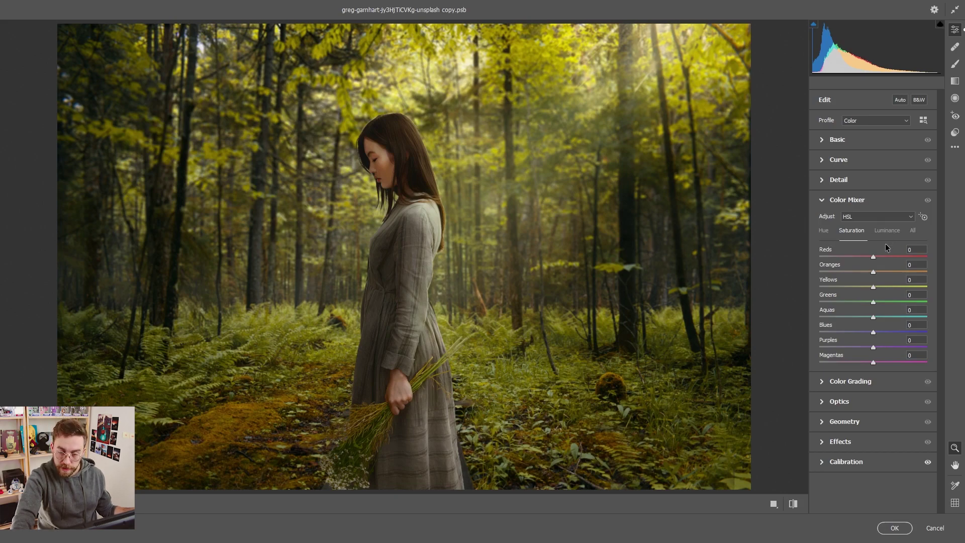
pyautogui.moveTo(912, 255); pyautogui.dragTo(890, 256)
pyautogui.moveTo(873, 271); pyautogui.dragTo(882, 402)
pyautogui.moveTo(873, 301); pyautogui.dragTo(963, 378)
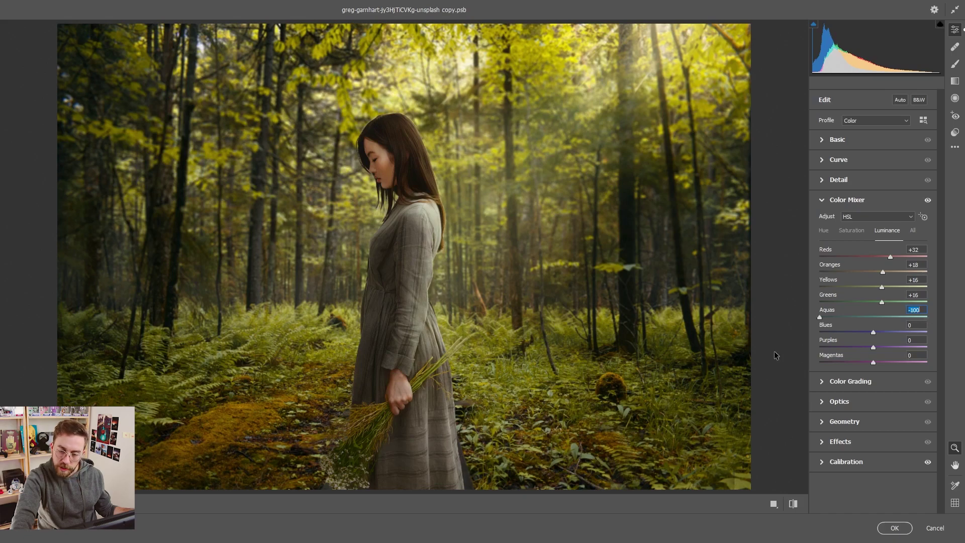
# Try extreme luminance values for Aquas and Blues in the Color Mixer and return both to 0
pyautogui.moveTo(669, 356); pyautogui.dragTo(954, 423)
pyautogui.write('-100')
pyautogui.press('Return')
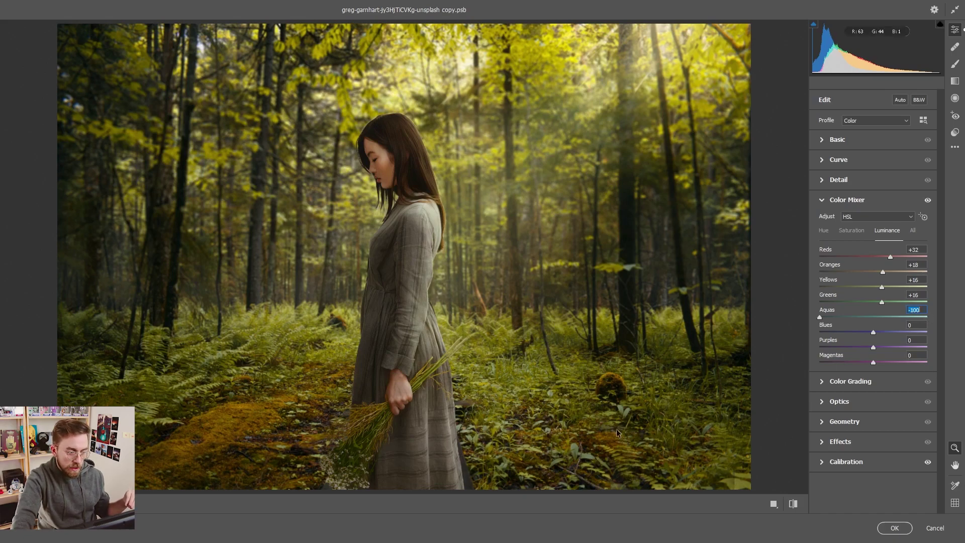
pyautogui.write('-2')
pyautogui.press('Return')
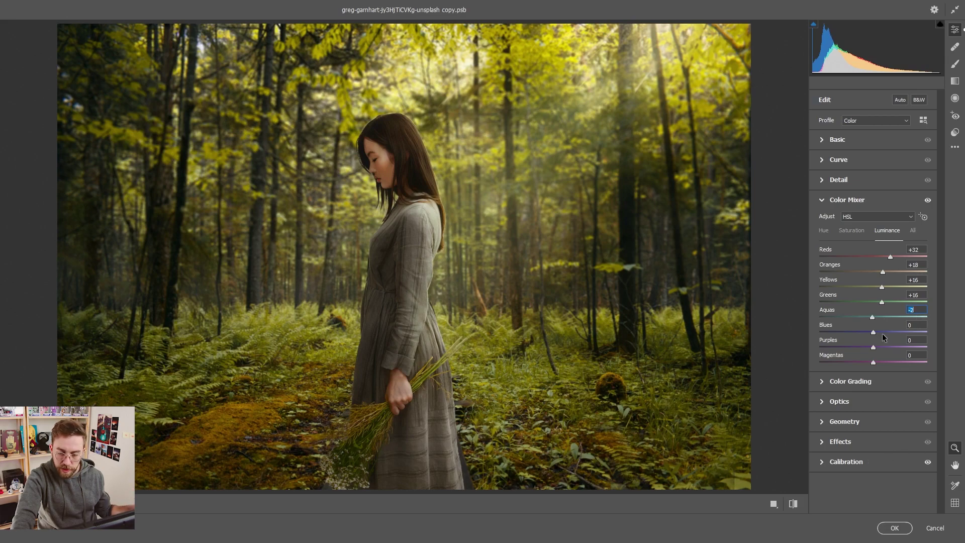
pyautogui.doubleClick(873, 317)
pyautogui.moveTo(874, 332); pyautogui.dragTo(963, 378)
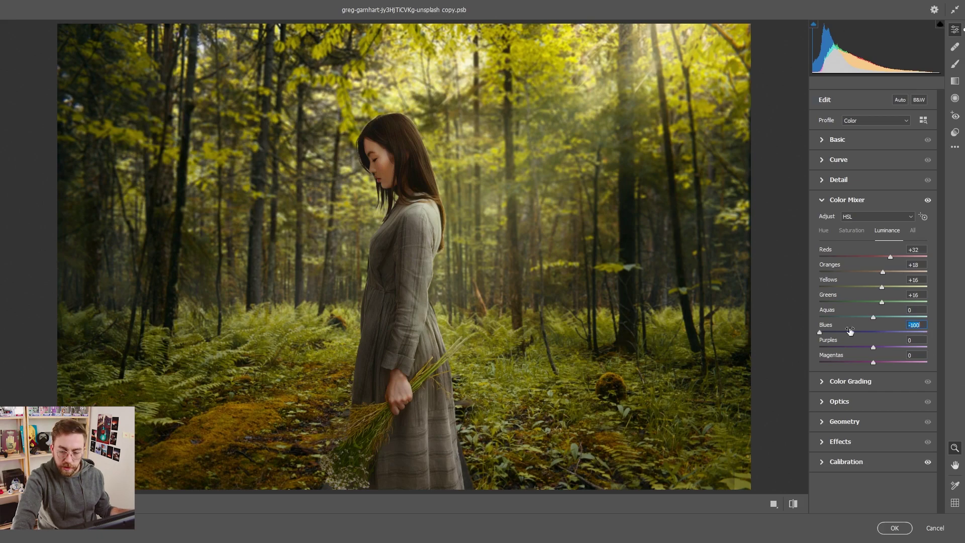
pyautogui.moveTo(834, 332); pyautogui.dragTo(964, 368)
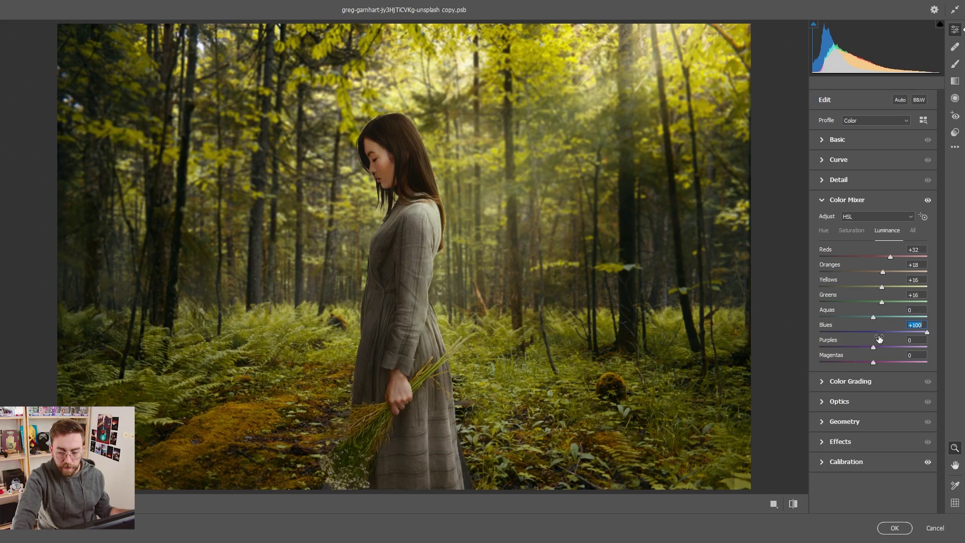
pyautogui.moveTo(874, 330); pyautogui.dragTo(872, 332)
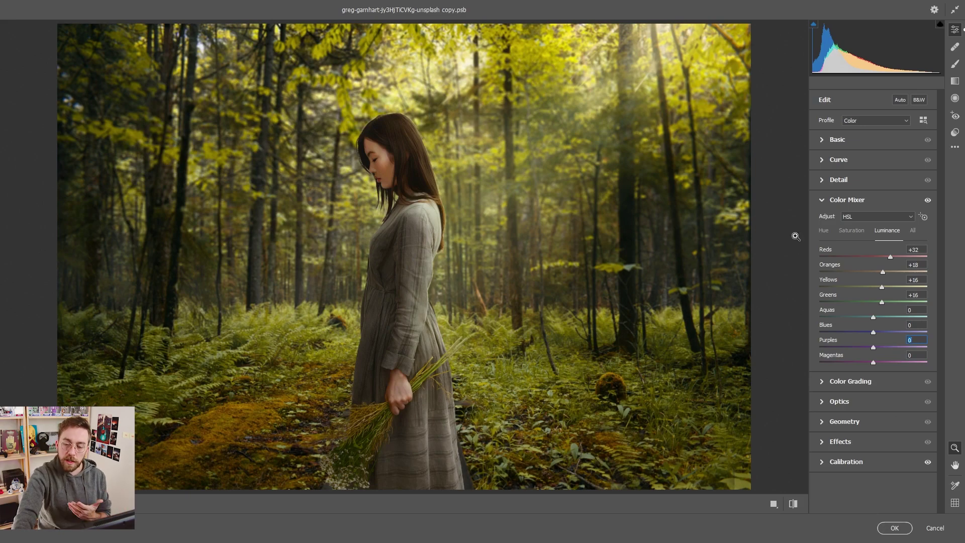
# In the Color Mixer's hue settings, set Reds to -16, Oranges to +3, Yellows to -5 and Greens to -15
pyautogui.click(823, 230)
pyautogui.moveTo(873, 256); pyautogui.dragTo(936, 252)
pyautogui.moveTo(863, 272); pyautogui.dragTo(875, 272)
pyautogui.moveTo(873, 287); pyautogui.dragTo(866, 306)
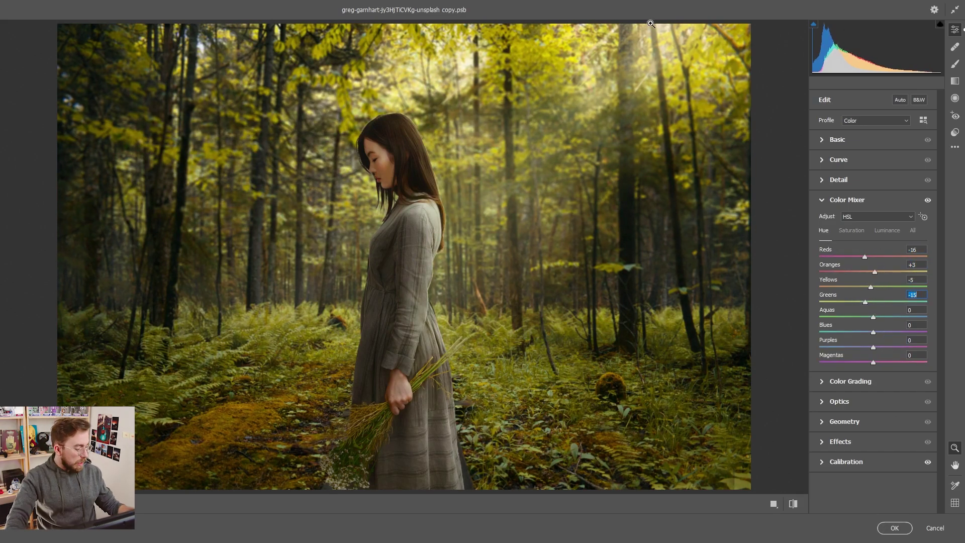
# Compare the forest image before and after the Calibration and Color Mixer adjustments several times
pyautogui.press('p')
pyautogui.press('p')
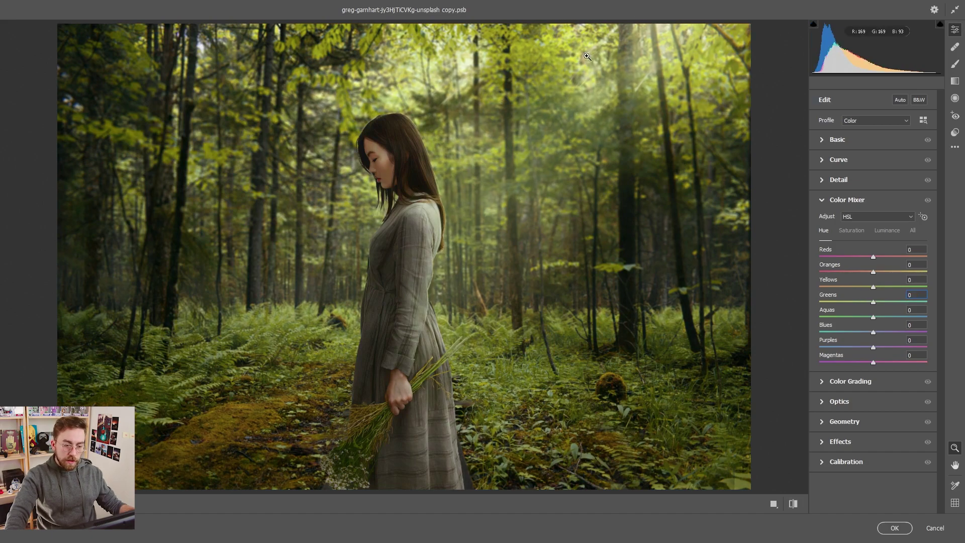
pyautogui.press('p')
pyautogui.press('p')
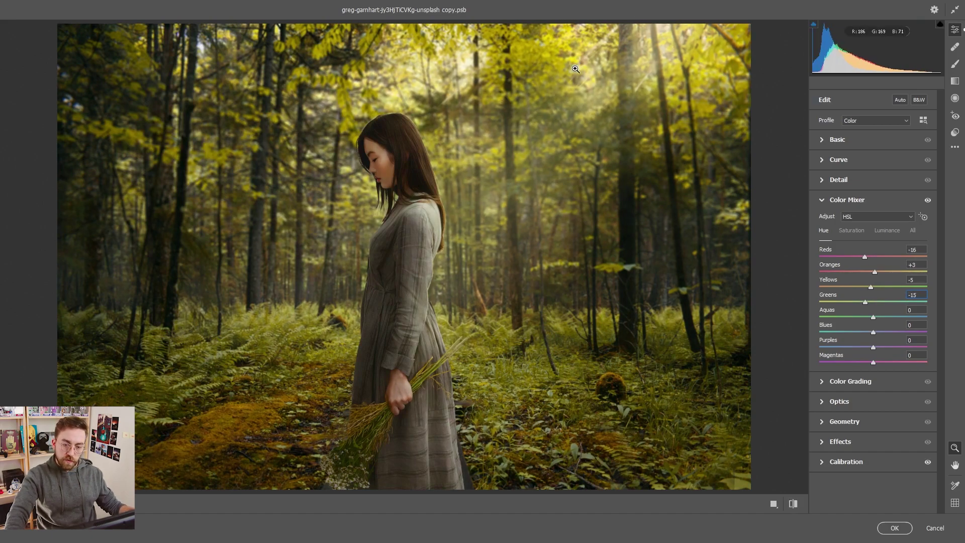
pyautogui.hotkey('ctrl', 'z')
pyautogui.hotkey('ctrl', 'z')
pyautogui.hotkey('ctrl', 'z')
pyautogui.hotkey('ctrl', 'z')
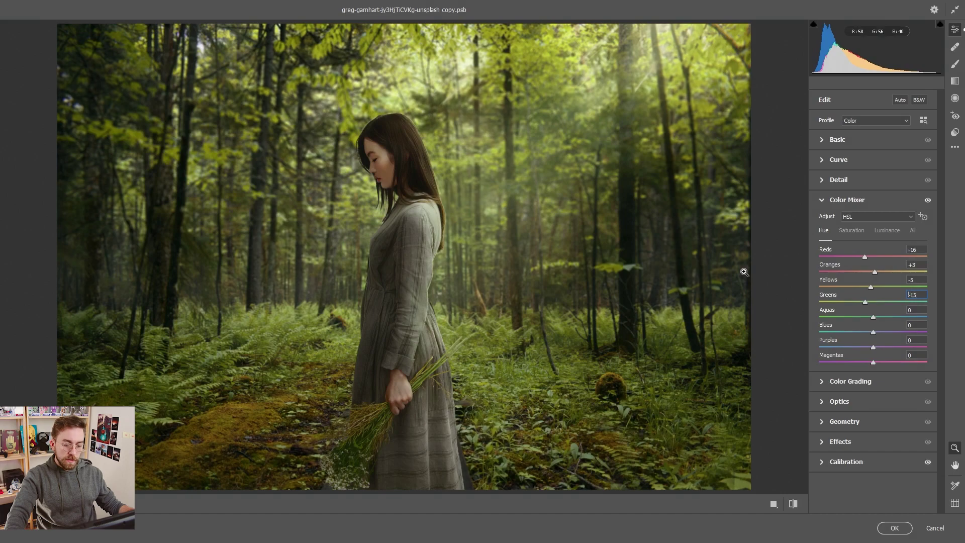
pyautogui.hotkey('ctrl', 'shift', 'z')
pyautogui.hotkey('ctrl', 'shift', 'z')
pyautogui.hotkey('ctrl', 'shift', 'z')
pyautogui.hotkey('ctrl', 'shift', 'z')
pyautogui.hotkey('ctrl', 'z')
pyautogui.hotkey('ctrl', 'z')
pyautogui.hotkey('ctrl', 'z')
pyautogui.hotkey('ctrl', 'z')
pyautogui.hotkey('ctrl', 'shift', 'z')
pyautogui.hotkey('ctrl', 'shift', 'z')
pyautogui.hotkey('ctrl', 'shift', 'z')
pyautogui.hotkey('ctrl', 'shift', 'z')
pyautogui.hotkey('ctrl', 'z')
pyautogui.hotkey('ctrl', 'z')
pyautogui.hotkey('ctrl', 'z')
pyautogui.hotkey('ctrl', 'z')
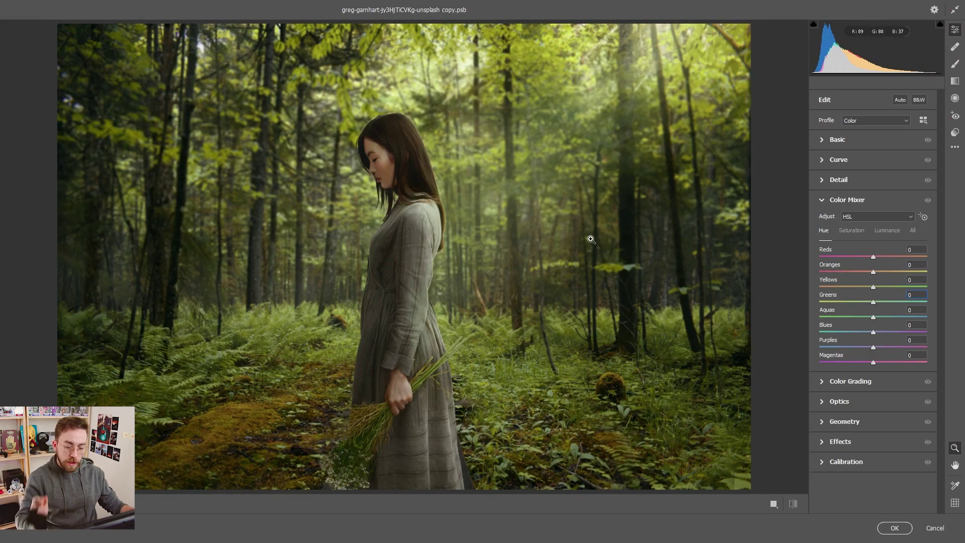
pyautogui.hotkey('ctrl', 'shift', 'z')
pyautogui.hotkey('ctrl', 'shift', 'z')
pyautogui.hotkey('ctrl', 'shift', 'z')
pyautogui.hotkey('ctrl', 'shift', 'z')
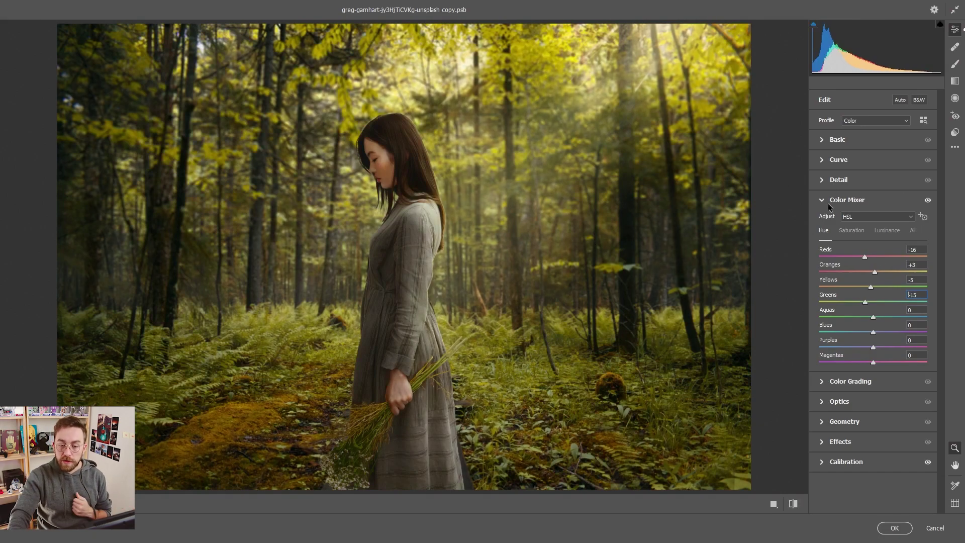
# In the Color Mixer's saturation settings, set Reds to +14, Oranges to -10, Yellows to +20, Greens to -65 and Aquas to +15
pyautogui.click(851, 230)
pyautogui.moveTo(872, 272); pyautogui.dragTo(936, 331)
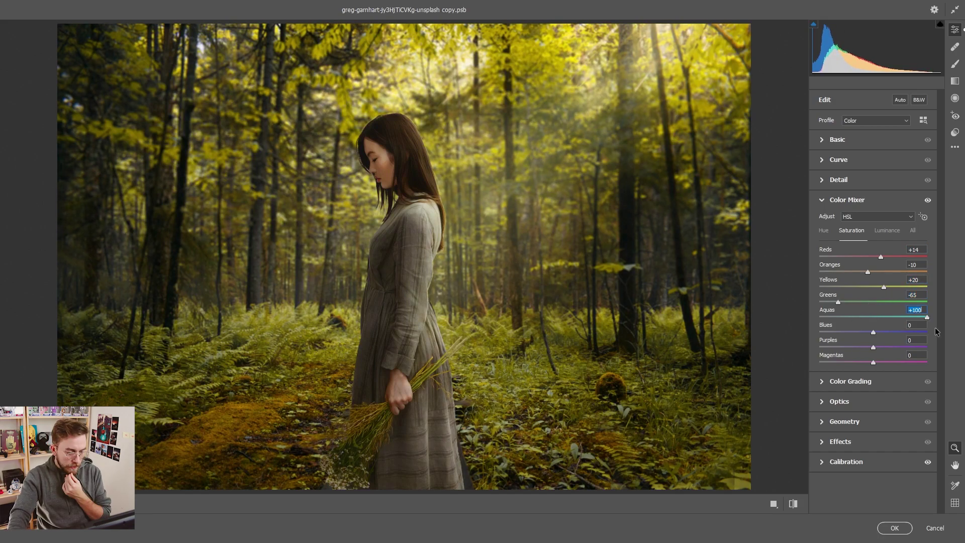
pyautogui.click(913, 232)
pyautogui.click(862, 232)
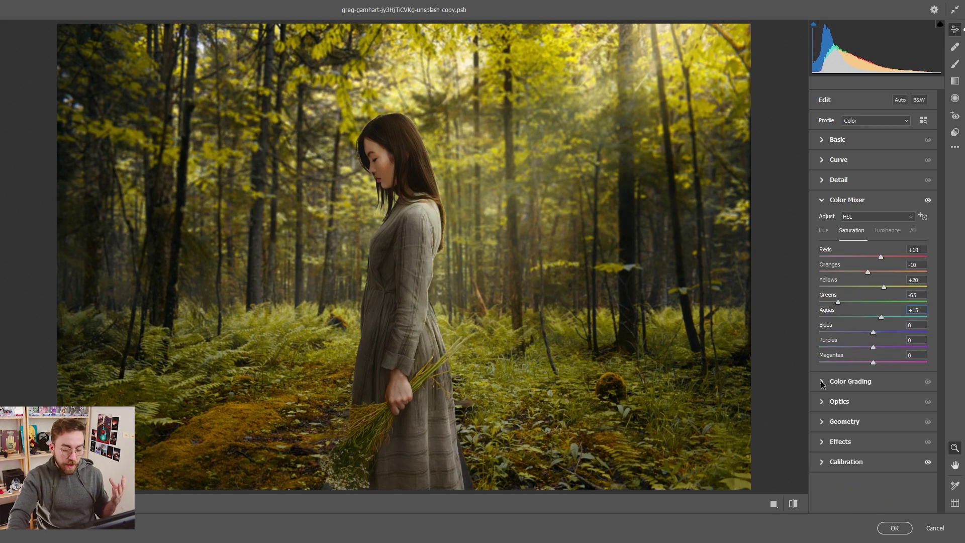
# Open the Color Grading settings and show the enlarged Shadows color wheel
pyautogui.click(822, 381)
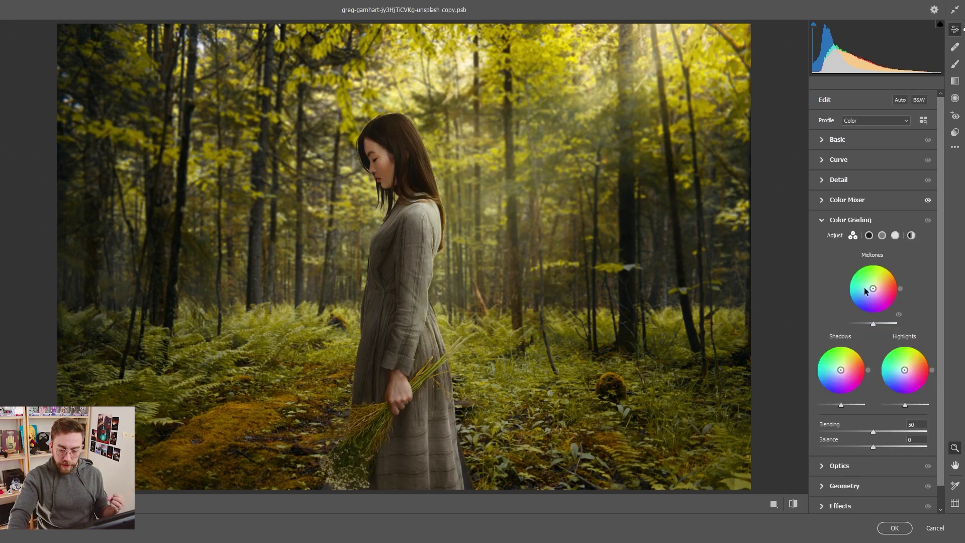
pyautogui.click(869, 235)
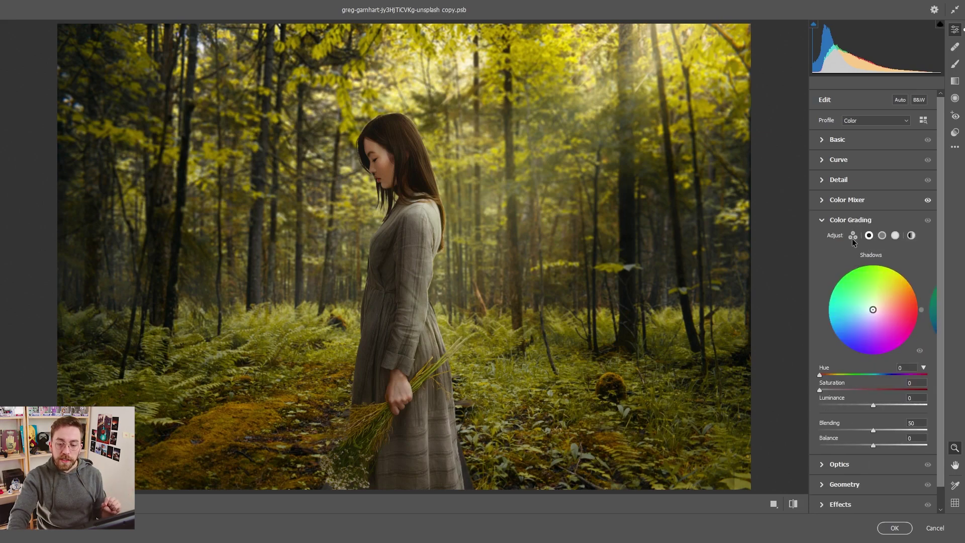
pyautogui.click(853, 237)
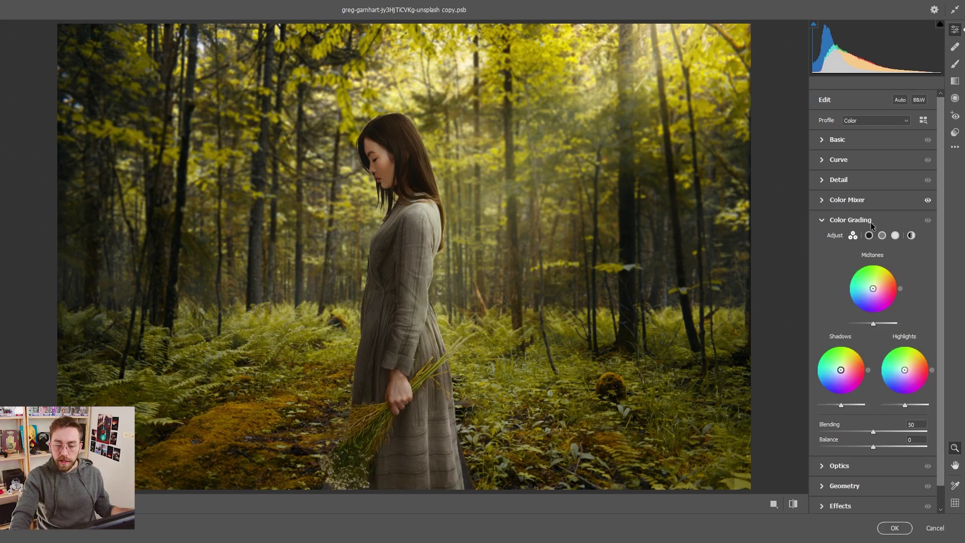
pyautogui.click(869, 235)
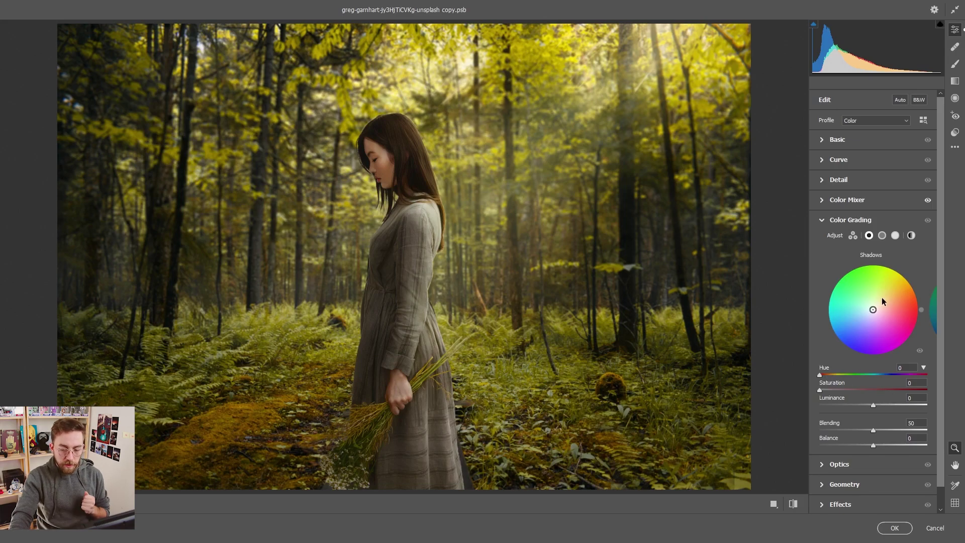
# Try a teal shadow tint with hue 187 and saturation 52, and undo it
pyautogui.moveTo(872, 310); pyautogui.dragTo(859, 287)
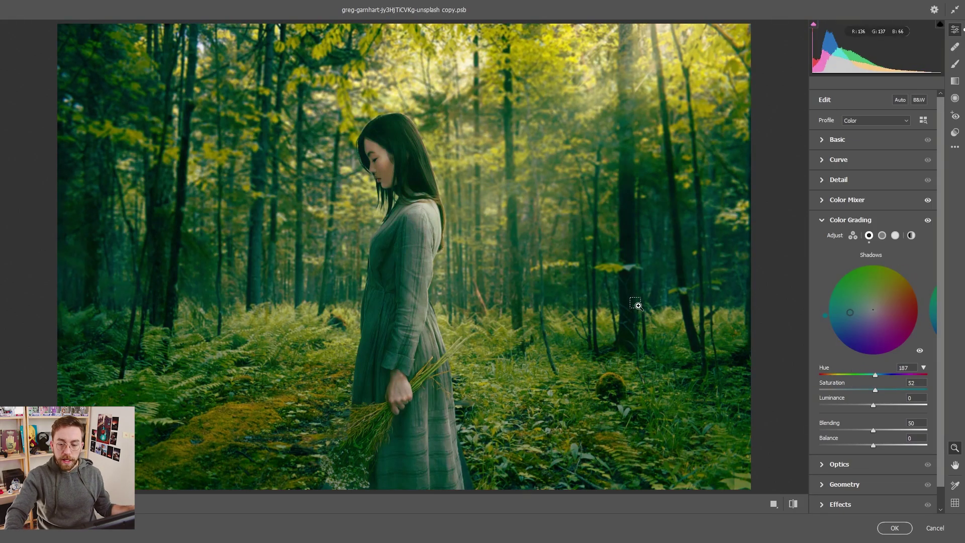
pyautogui.hotkey('ctrl', 'z')
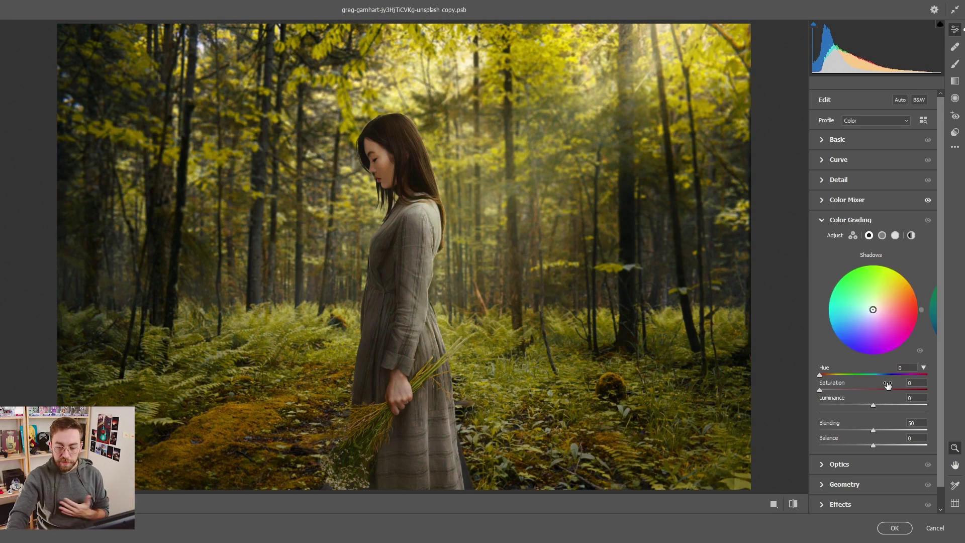
# Tint the shadows a subtle red with a hue of about 2 and a saturation of about 10
pyautogui.click(830, 390)
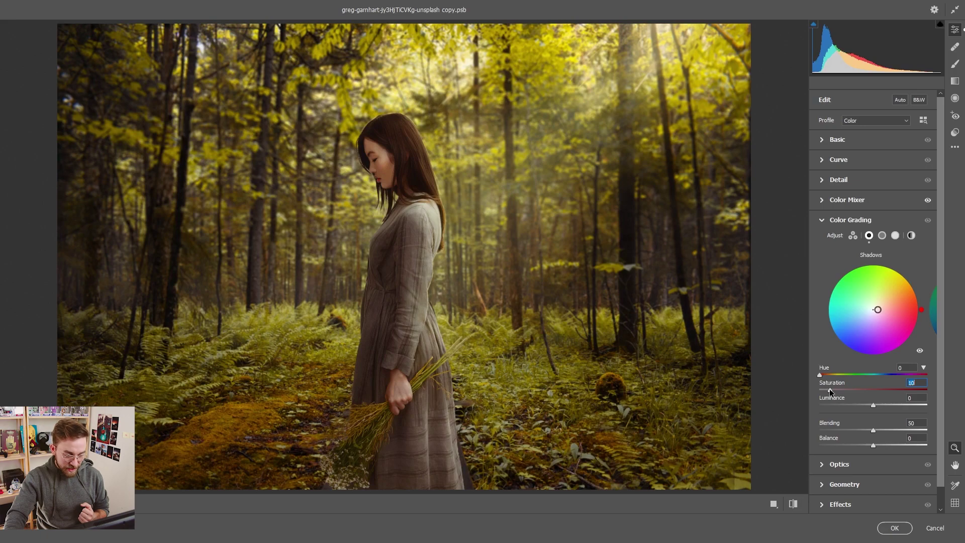
pyautogui.moveTo(829, 390); pyautogui.dragTo(826, 390)
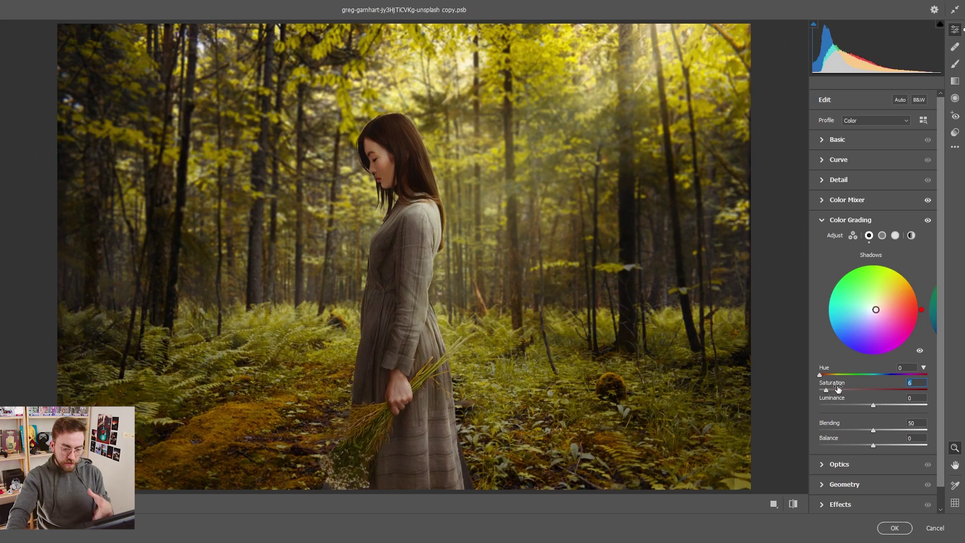
pyautogui.moveTo(830, 383); pyautogui.dragTo(903, 375)
pyautogui.doubleClick(903, 374)
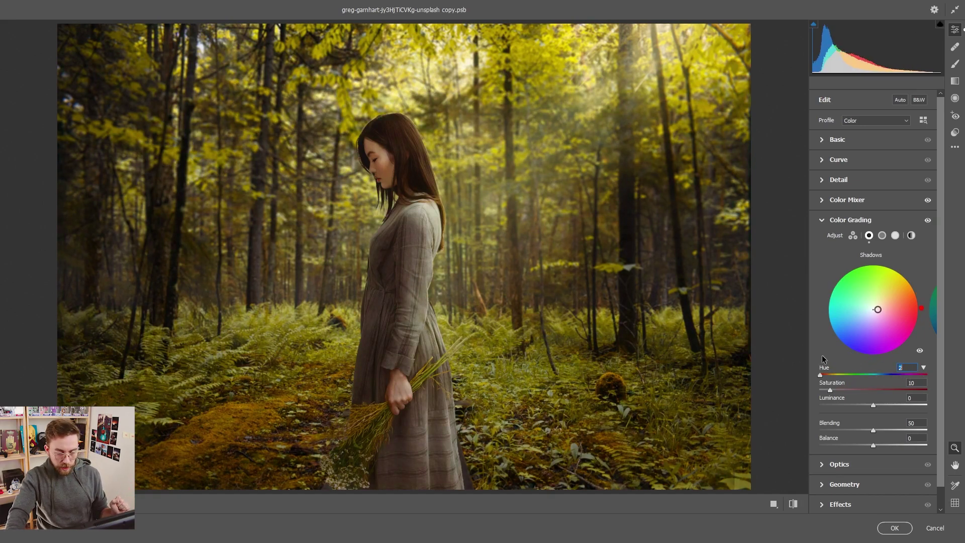
pyautogui.moveTo(823, 359); pyautogui.dragTo(833, 390)
# Adjust the midtones' color and luminance in Color Grading, and give the highlights a light low-saturation tint
pyautogui.click(882, 236)
pyautogui.moveTo(825, 375); pyautogui.dragTo(888, 405)
pyautogui.click(894, 235)
pyautogui.moveTo(820, 389); pyautogui.dragTo(833, 390)
pyautogui.moveTo(835, 374)
pyautogui.mouseDown()
pyautogui.moveTo(902, 375)
pyautogui.moveTo(824, 367)
pyautogui.moveTo(838, 372)
pyautogui.mouseUp()
# Set the global color grade to hue 64, saturation 10 and luminance +12, and compare the image before and after
pyautogui.click(910, 235)
pyautogui.moveTo(874, 405); pyautogui.dragTo(879, 405)
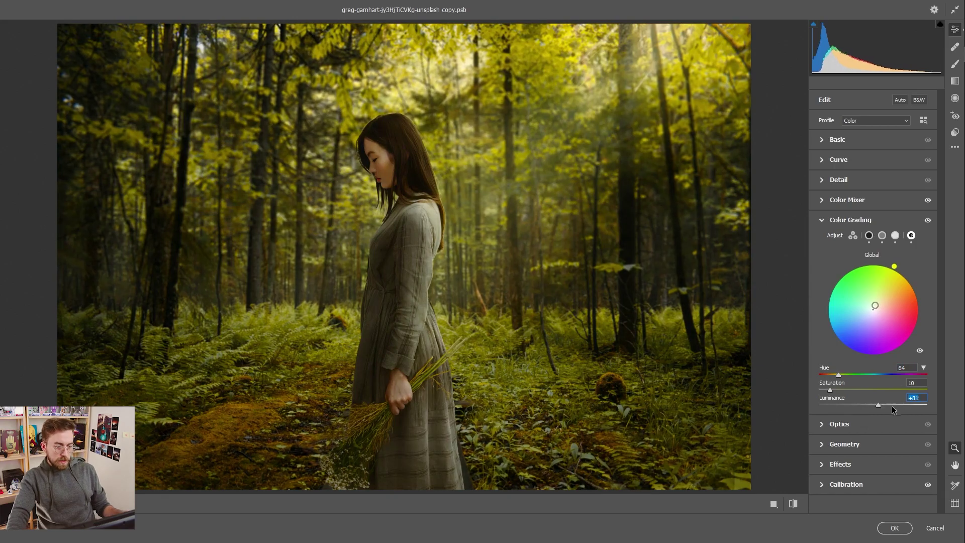
pyautogui.press('p')
pyautogui.press('p')
pyautogui.press('p')
pyautogui.press('p')
pyautogui.press('p')
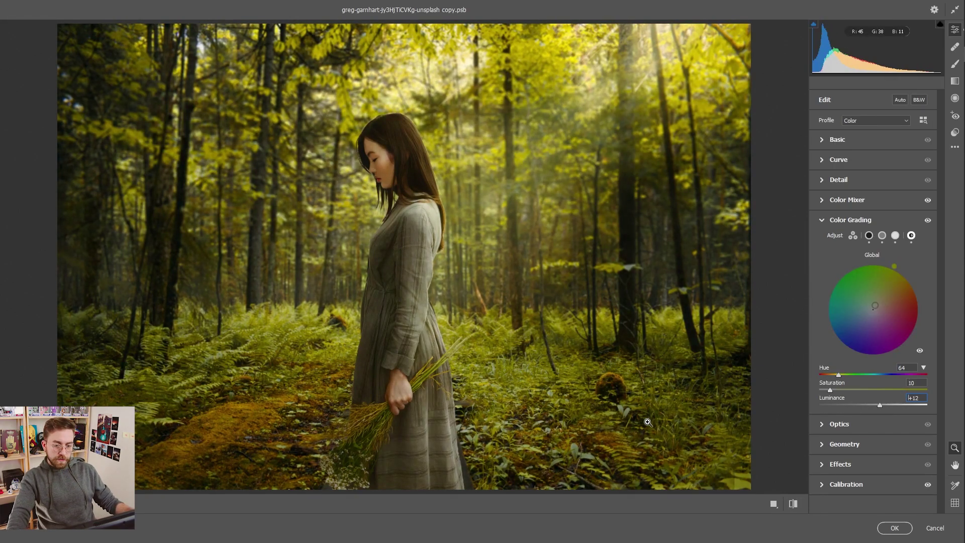
pyautogui.press('\\')
pyautogui.press('\\')
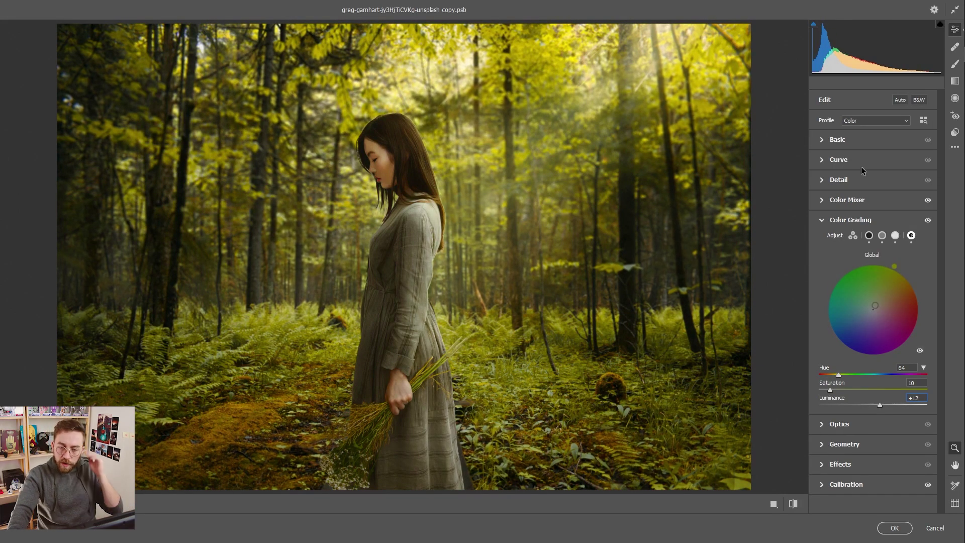
# Set the Basic adjustments to exposure -0.30, contrast -8, highlights -13, shadows +17, whites +8, blacks +9, temperature and tint +1, vibrance -2 and saturation +4
pyautogui.click(822, 140)
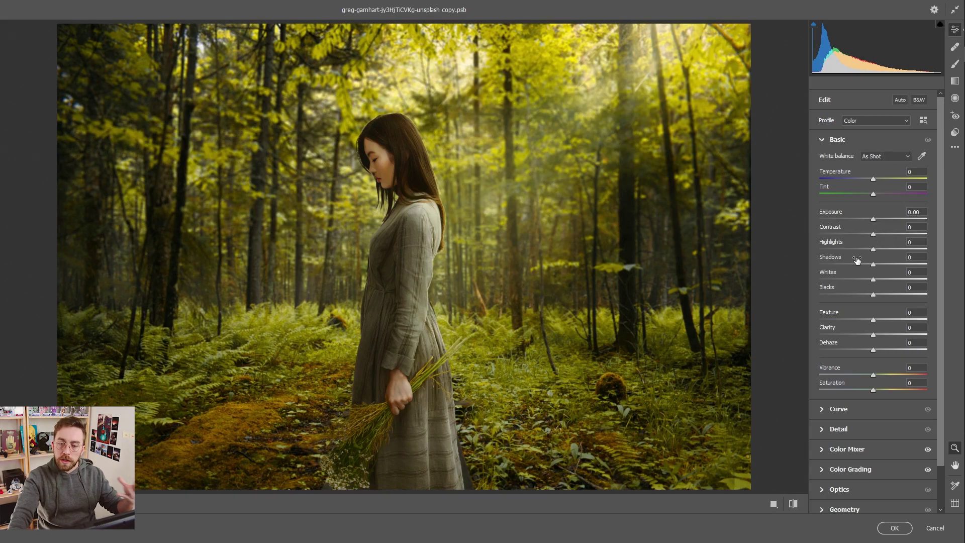
pyautogui.moveTo(873, 219); pyautogui.dragTo(865, 249)
pyautogui.doubleClick(878, 219)
pyautogui.moveTo(873, 265)
pyautogui.mouseDown()
pyautogui.moveTo(892, 264)
pyautogui.moveTo(881, 264)
pyautogui.mouseUp()
pyautogui.moveTo(872, 279); pyautogui.dragTo(877, 279)
pyautogui.moveTo(873, 294); pyautogui.dragTo(877, 294)
pyautogui.moveTo(872, 219); pyautogui.dragTo(870, 219)
pyautogui.moveTo(872, 234)
pyautogui.mouseDown()
pyautogui.moveTo(884, 230)
pyautogui.moveTo(869, 235)
pyautogui.mouseUp()
pyautogui.moveTo(874, 178); pyautogui.dragTo(874, 185)
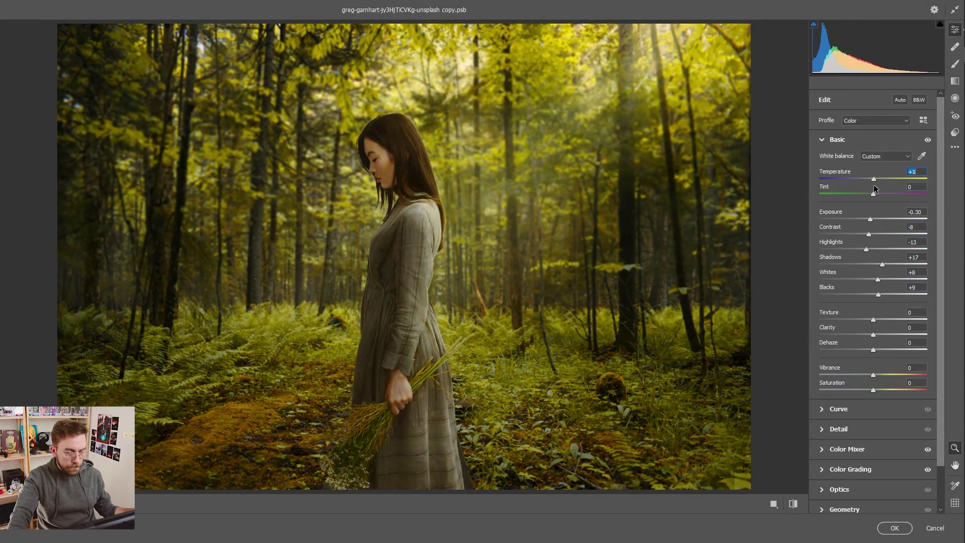
# Try shaping a custom tone curve through its shadow, midtone and highlight points, and reset the point curve to Linear
pyautogui.click(831, 406)
pyautogui.moveTo(848, 271); pyautogui.dragTo(847, 276)
pyautogui.moveTo(899, 218); pyautogui.dragTo(899, 214)
pyautogui.moveTo(928, 190); pyautogui.dragTo(928, 194)
pyautogui.moveTo(848, 275); pyautogui.dragTo(847, 272)
pyautogui.moveTo(818, 300); pyautogui.dragTo(818, 300)
pyautogui.moveTo(847, 272); pyautogui.dragTo(824, 291)
pyautogui.moveTo(868, 242); pyautogui.dragTo(869, 240)
pyautogui.click(891, 334)
pyautogui.click(874, 346)
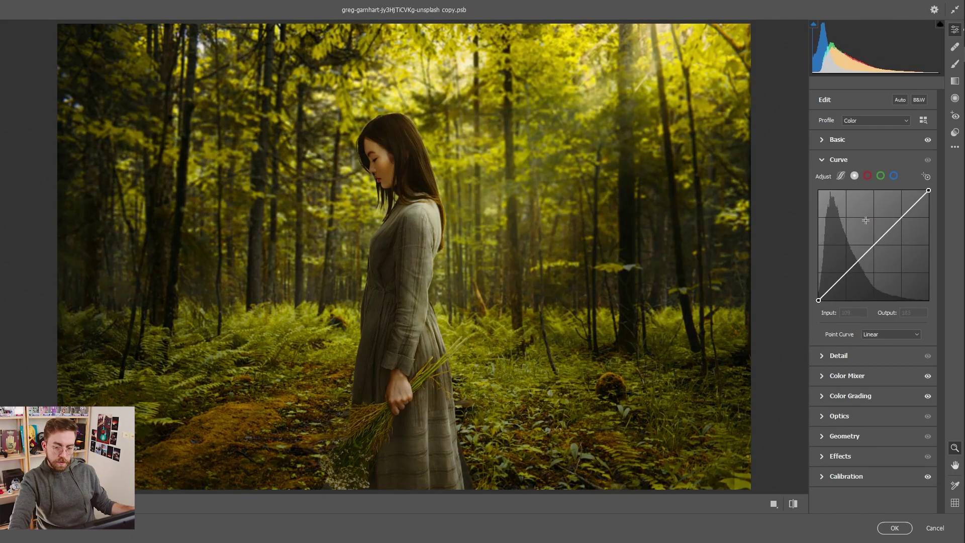
# Reshape the RGB point curve by adjusting its shadow, midtone, highlight and end points
pyautogui.moveTo(818, 300); pyautogui.dragTo(829, 288)
pyautogui.moveTo(868, 253); pyautogui.dragTo(868, 245)
pyautogui.moveTo(928, 189); pyautogui.dragTo(928, 205)
pyautogui.moveTo(868, 244); pyautogui.dragTo(868, 239)
pyautogui.moveTo(904, 214); pyautogui.dragTo(904, 205)
pyautogui.moveTo(928, 204); pyautogui.dragTo(928, 192)
pyautogui.moveTo(868, 240); pyautogui.dragTo(830, 288)
# Fine-tune the red and green channel curves in the shadows and highlights, with a green shadow point at input 31, output 32
pyautogui.click(867, 175)
pyautogui.moveTo(904, 214); pyautogui.dragTo(904, 212)
pyautogui.click(879, 176)
pyautogui.moveTo(831, 287); pyautogui.dragTo(831, 286)
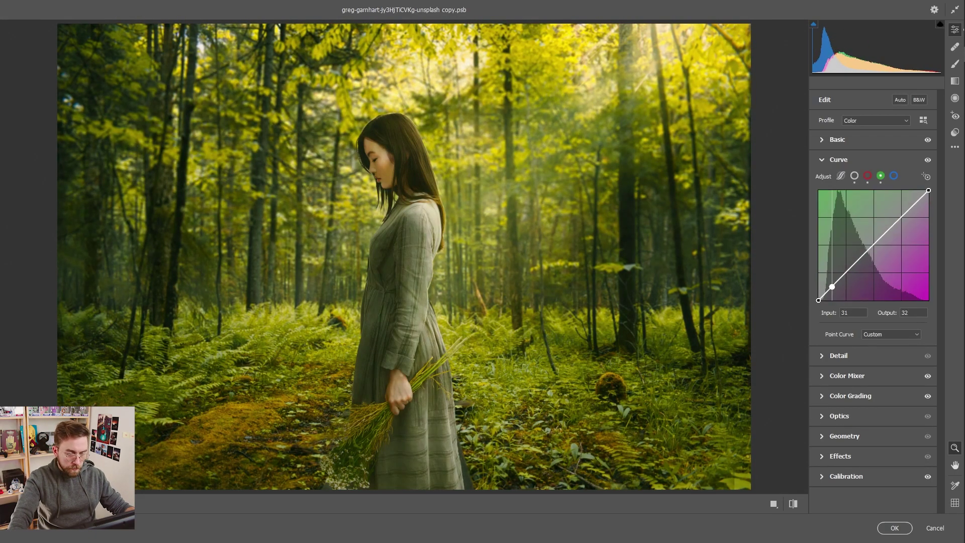
pyautogui.moveTo(911, 207); pyautogui.dragTo(911, 211)
# Draw a wide elliptical radial filter centered on the woman, with feather 50 and temperature -36
pyautogui.click(955, 97)
pyautogui.moveTo(245, 239); pyautogui.dragTo(420, 27)
pyautogui.moveTo(246, 28); pyautogui.dragTo(246, 69)
pyautogui.moveTo(420, 239); pyautogui.dragTo(550, 239)
pyautogui.moveTo(246, 239); pyautogui.dragTo(389, 266)
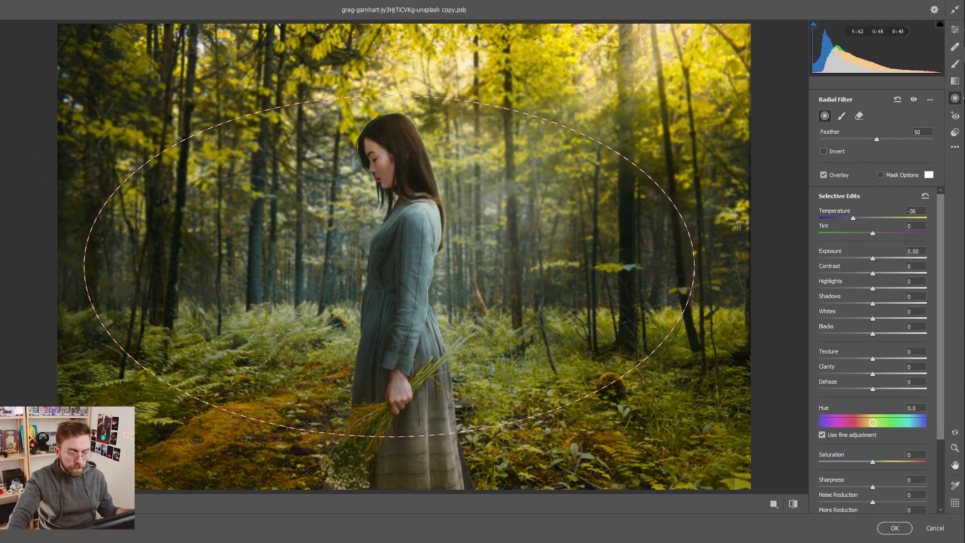
# Erase the radial filter's mask from the woman's dress, face, hair and bouquet, reducing the eraser to size 5 at flow 38 with Auto Mask off
pyautogui.click(858, 116)
pyautogui.click(880, 204)
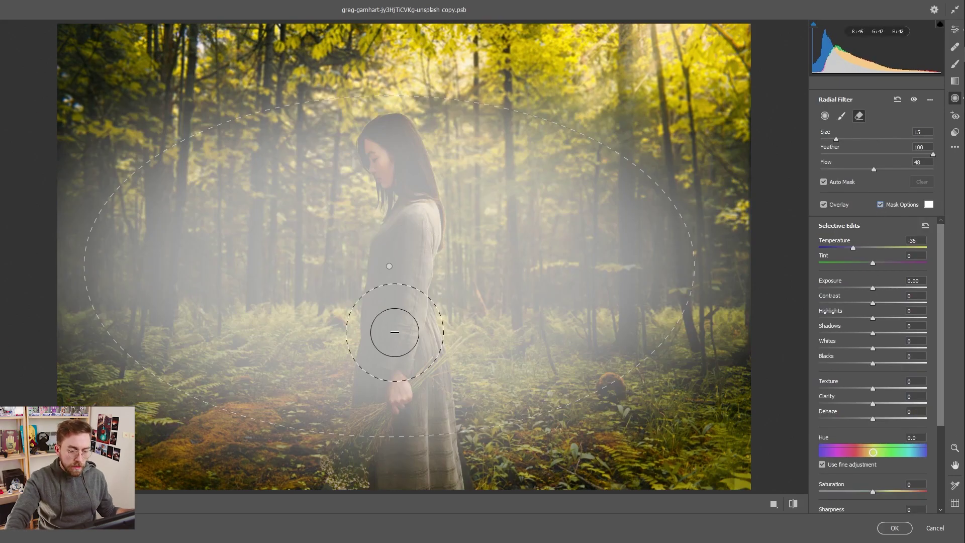
pyautogui.moveTo(369, 136)
pyautogui.mouseDown()
pyautogui.moveTo(390, 146)
pyautogui.moveTo(396, 183)
pyautogui.moveTo(392, 387)
pyautogui.moveTo(397, 371)
pyautogui.moveTo(388, 395)
pyautogui.moveTo(375, 385)
pyautogui.moveTo(402, 232)
pyautogui.moveTo(412, 402)
pyautogui.moveTo(407, 462)
pyautogui.moveTo(362, 483)
pyautogui.moveTo(410, 285)
pyautogui.moveTo(401, 211)
pyautogui.moveTo(477, 166)
pyautogui.mouseUp()
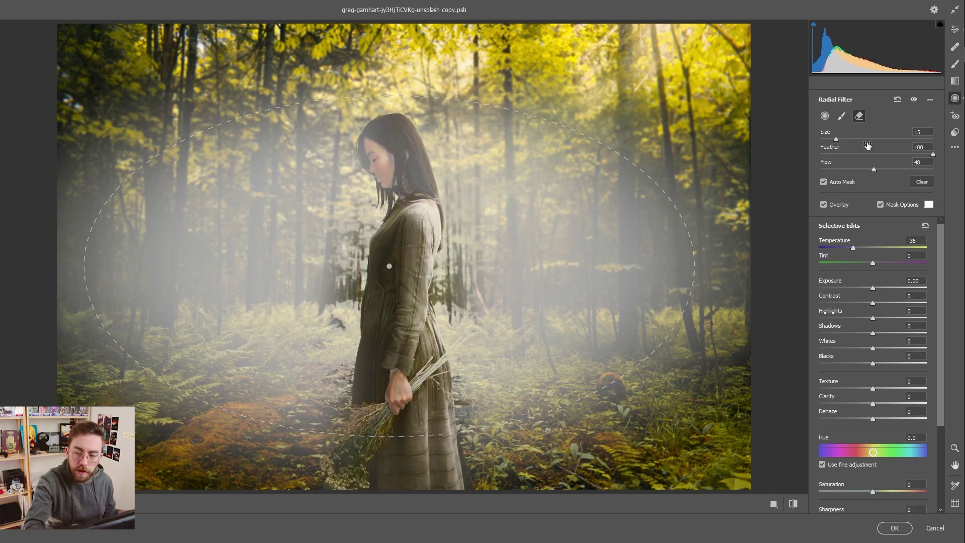
pyautogui.click(391, 159)
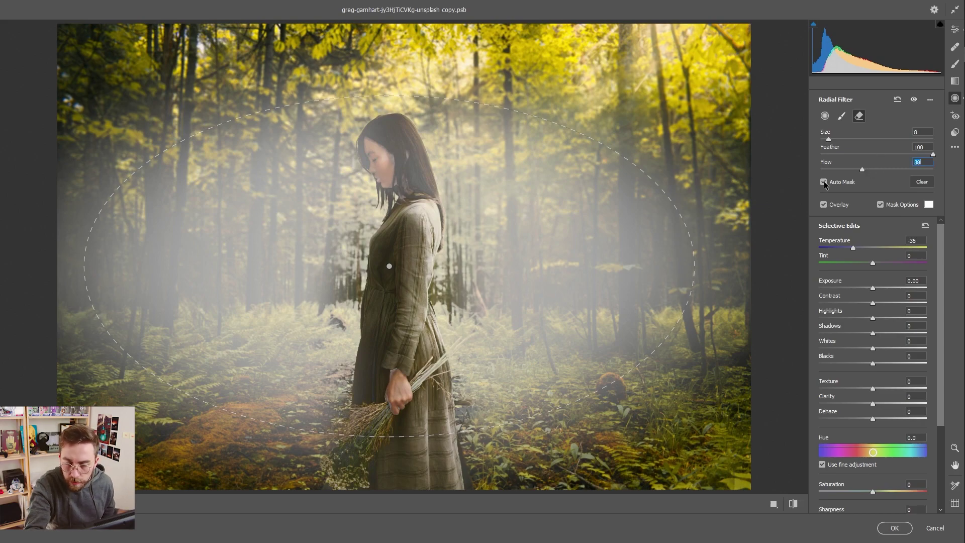
pyautogui.moveTo(828, 140); pyautogui.dragTo(825, 140)
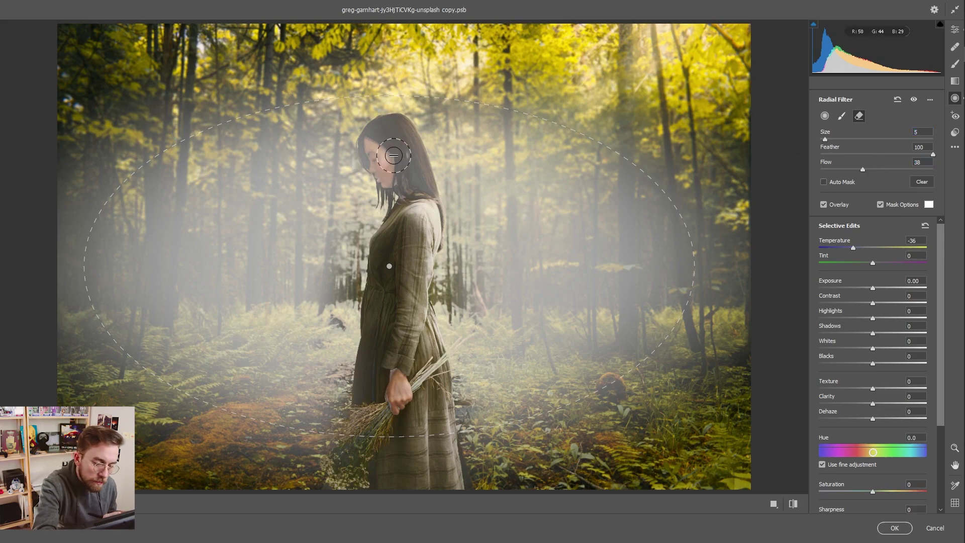
pyautogui.moveTo(387, 134)
pyautogui.mouseDown()
pyautogui.moveTo(389, 153)
pyautogui.moveTo(374, 143)
pyautogui.moveTo(422, 191)
pyautogui.moveTo(434, 271)
pyautogui.moveTo(397, 457)
pyautogui.mouseUp()
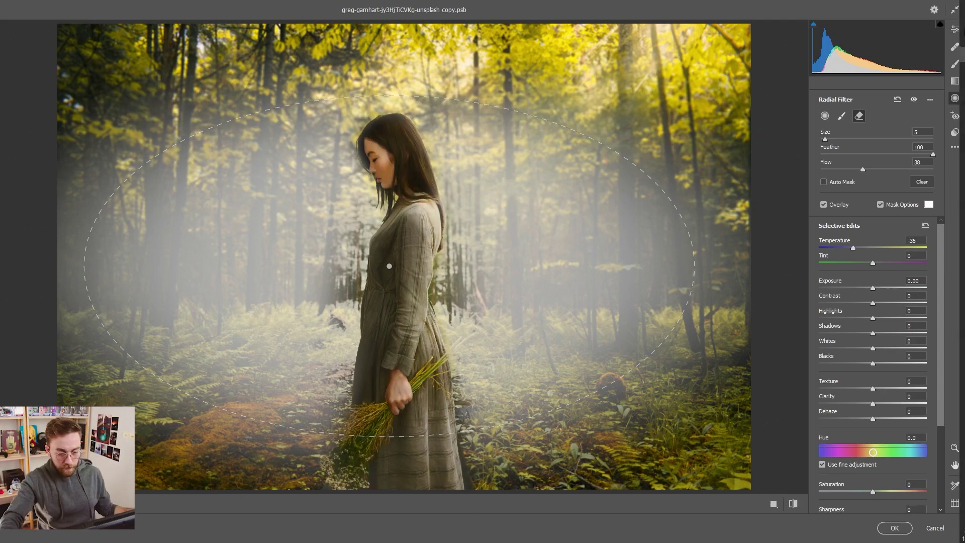
pyautogui.click(880, 206)
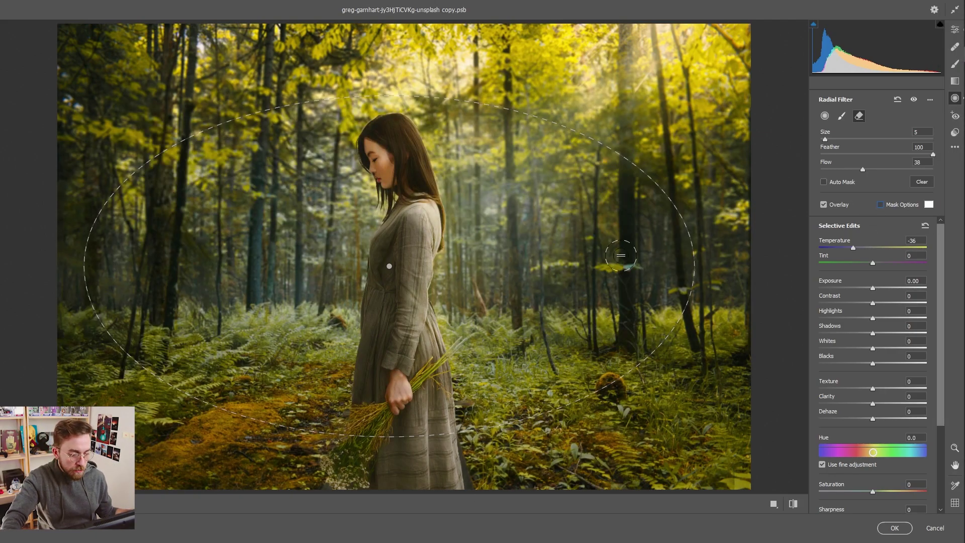
# Reset the radial filter's adjustments, and set its saturation to -26 and dehaze to -14
pyautogui.click(925, 225)
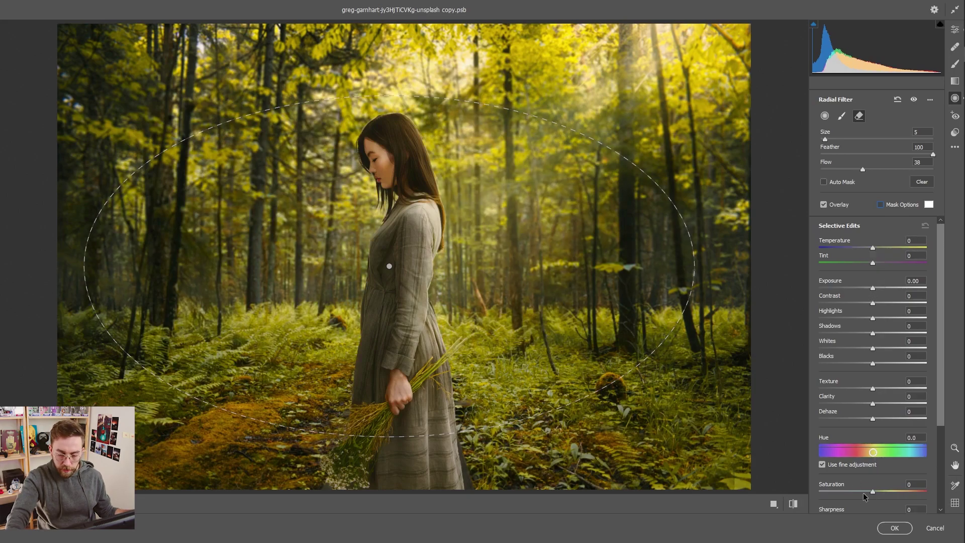
pyautogui.scroll(-1, 886, 469)
pyautogui.moveTo(872, 447); pyautogui.dragTo(858, 445)
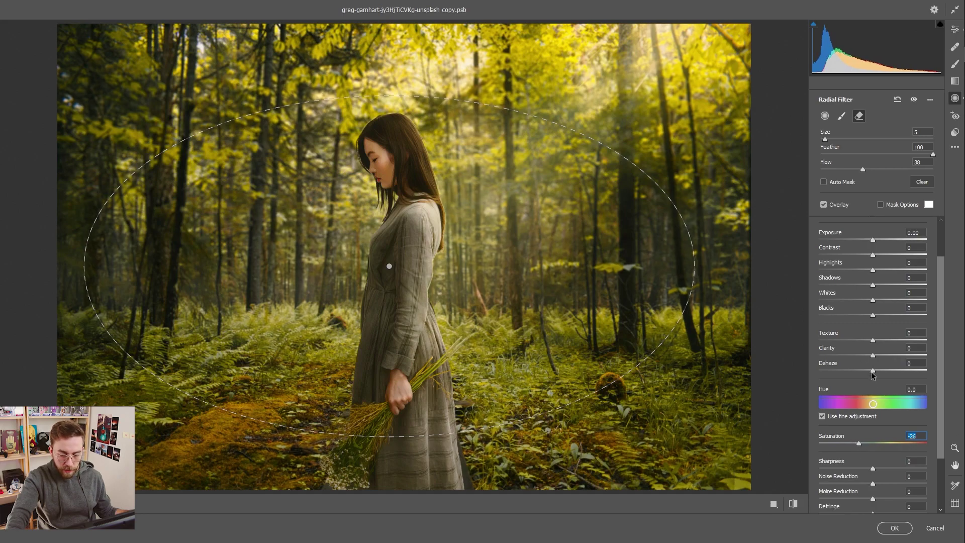
pyautogui.moveTo(872, 371)
pyautogui.mouseDown()
pyautogui.moveTo(848, 371)
pyautogui.moveTo(862, 377)
pyautogui.mouseUp()
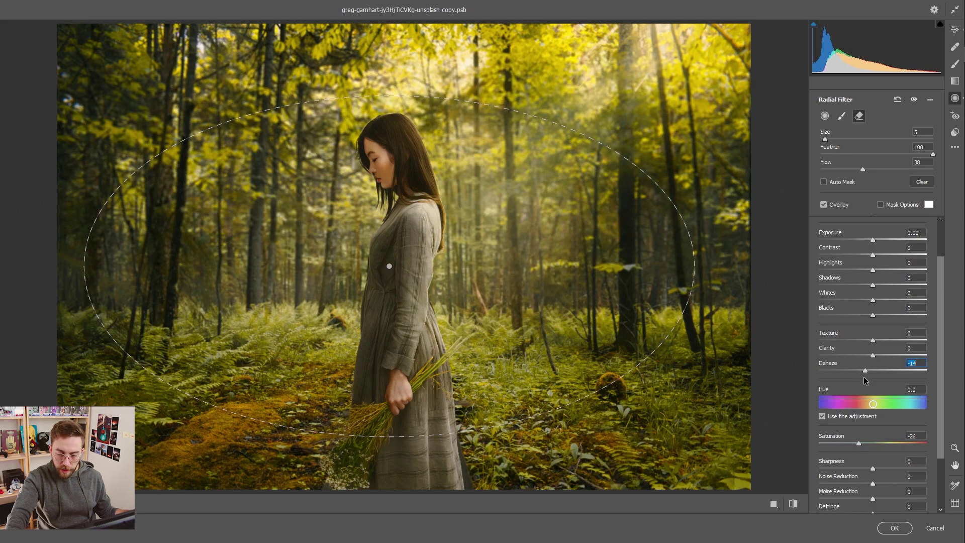
# Paint the radial filter's mask back in around the woman's outline using a size 4 brush with Auto Mask, and toggle the filter's preview
pyautogui.click(910, 206)
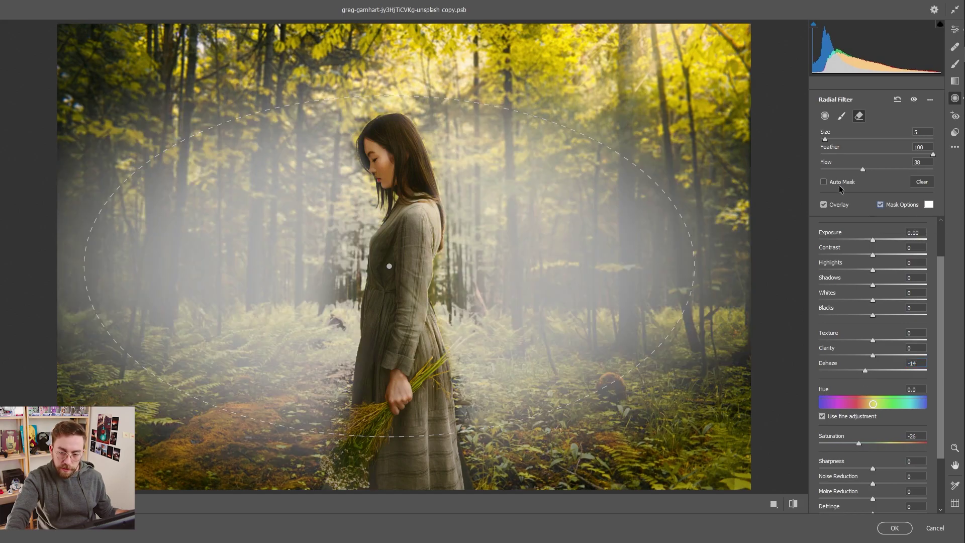
pyautogui.click(841, 115)
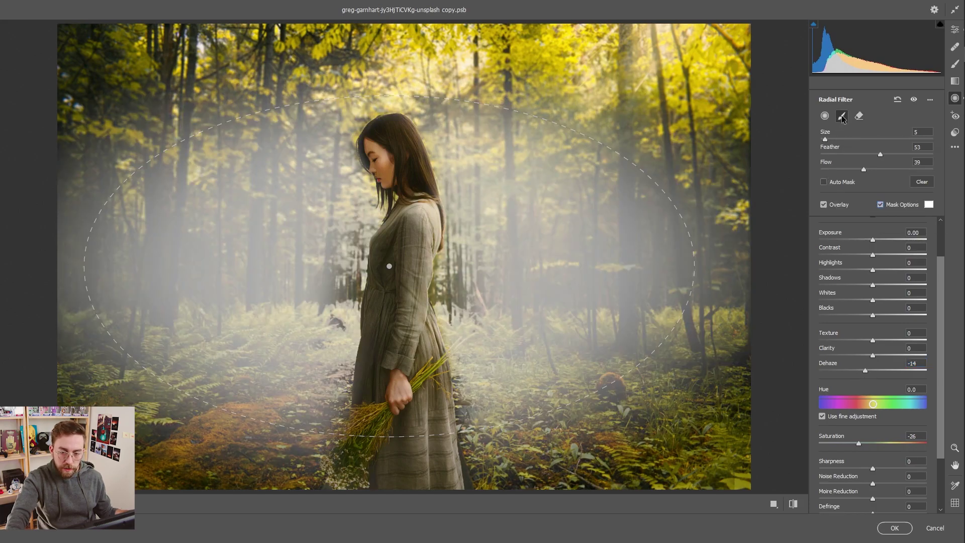
pyautogui.moveTo(481, 289)
pyautogui.mouseDown()
pyautogui.moveTo(471, 283)
pyautogui.moveTo(449, 295)
pyautogui.moveTo(464, 207)
pyautogui.mouseUp()
pyautogui.moveTo(354, 253)
pyautogui.mouseDown()
pyautogui.moveTo(362, 211)
pyautogui.moveTo(338, 319)
pyautogui.moveTo(345, 245)
pyautogui.moveTo(366, 209)
pyautogui.moveTo(351, 190)
pyautogui.moveTo(327, 202)
pyautogui.moveTo(354, 253)
pyautogui.mouseUp()
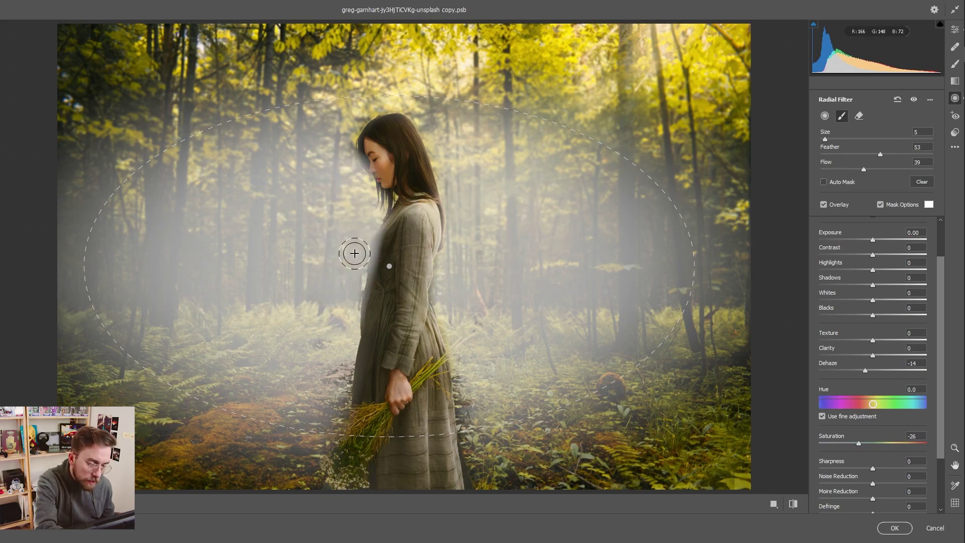
pyautogui.click(879, 205)
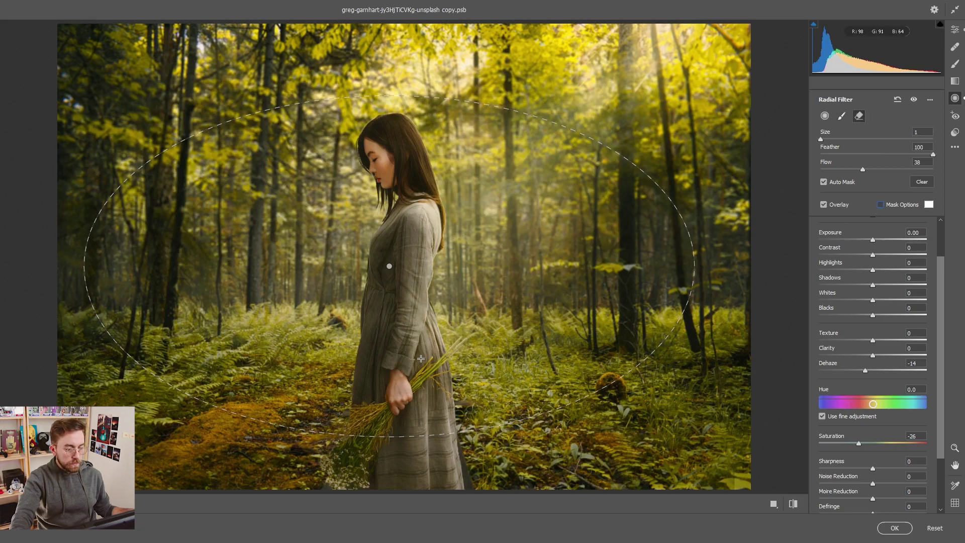
pyautogui.press('alt')
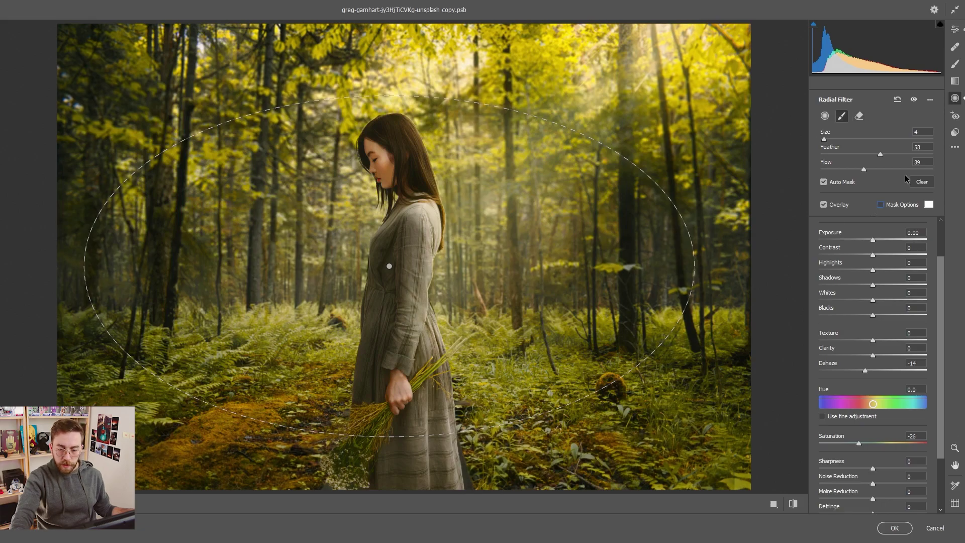
pyautogui.click(916, 101)
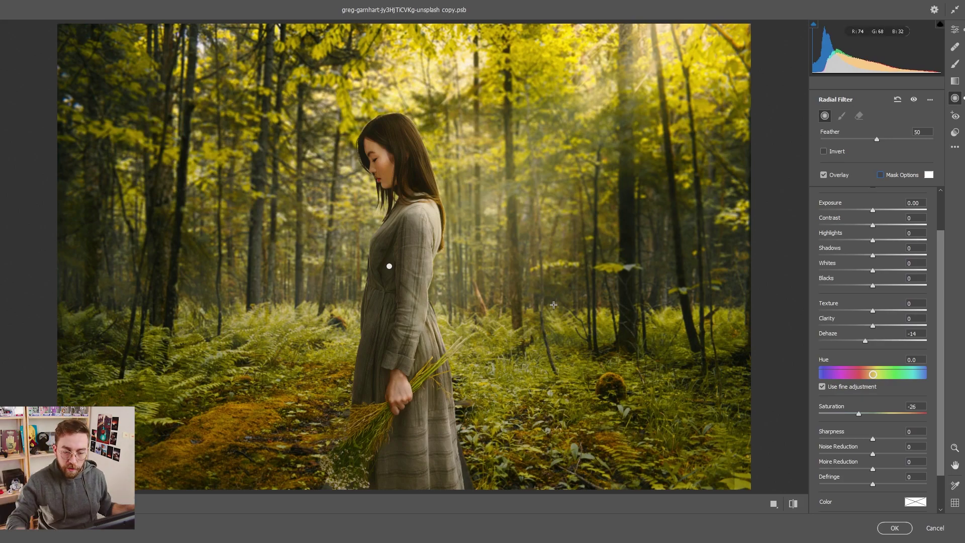
# Set the radial filter's contrast to -19 and exposure to +0.10, and compare the image with the filter off and on
pyautogui.scroll(1, 886, 369)
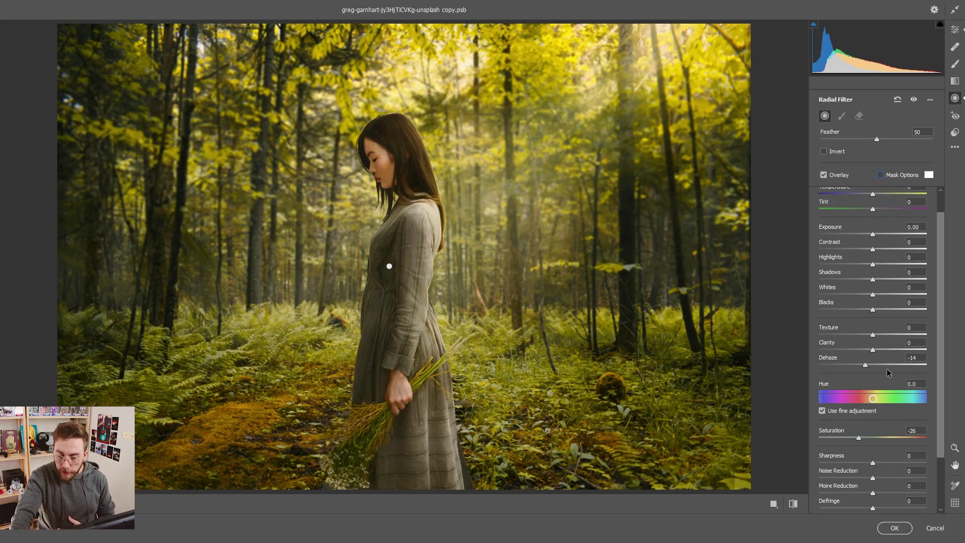
pyautogui.scroll(1, 876, 357)
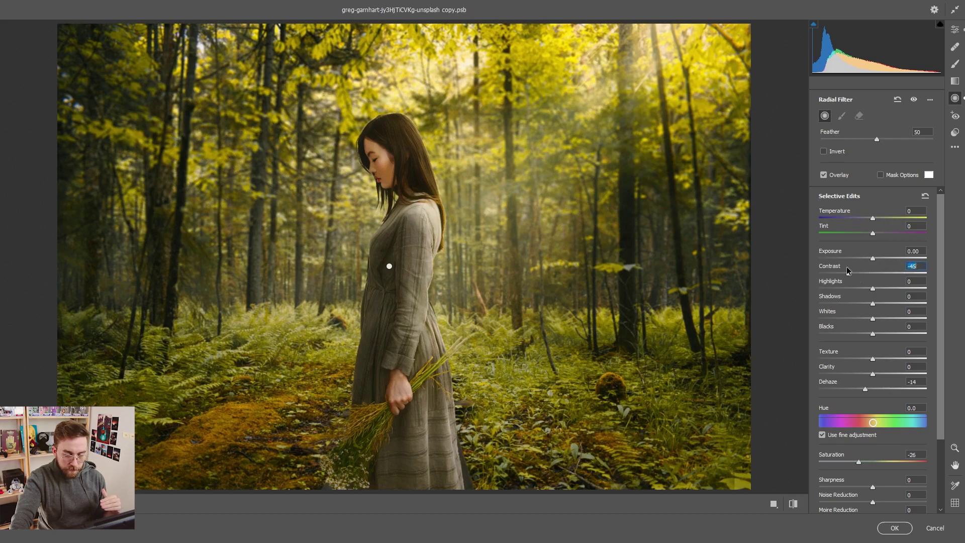
pyautogui.click(389, 265)
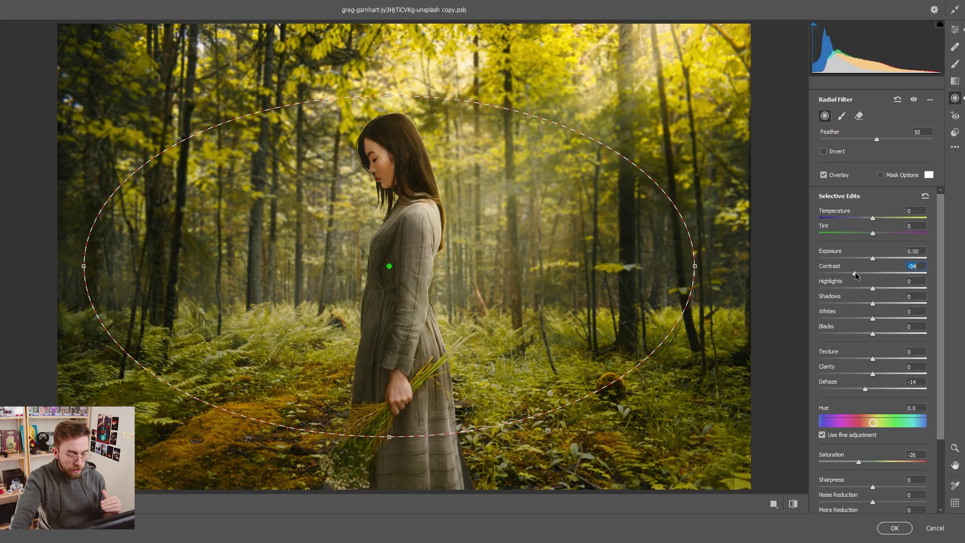
pyautogui.moveTo(860, 273); pyautogui.dragTo(873, 259)
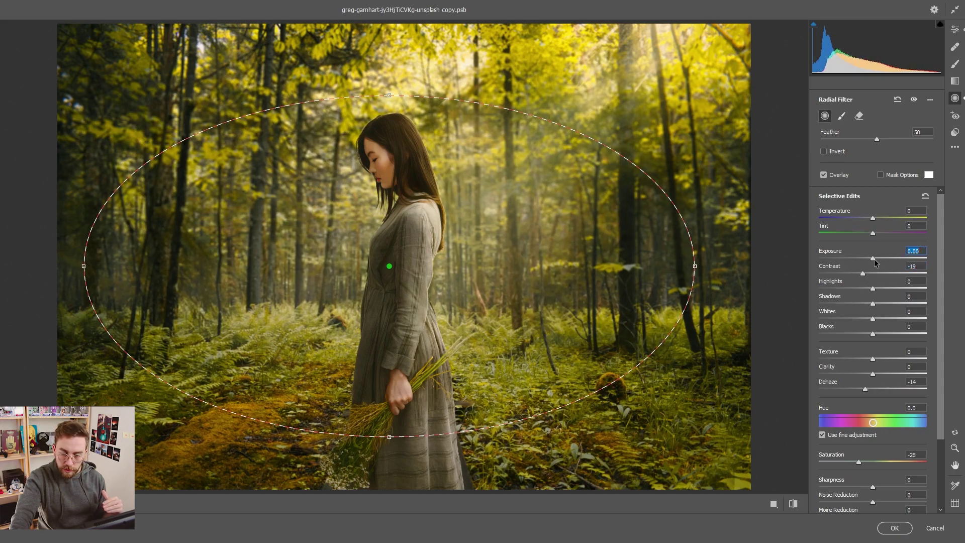
pyautogui.press('Down')
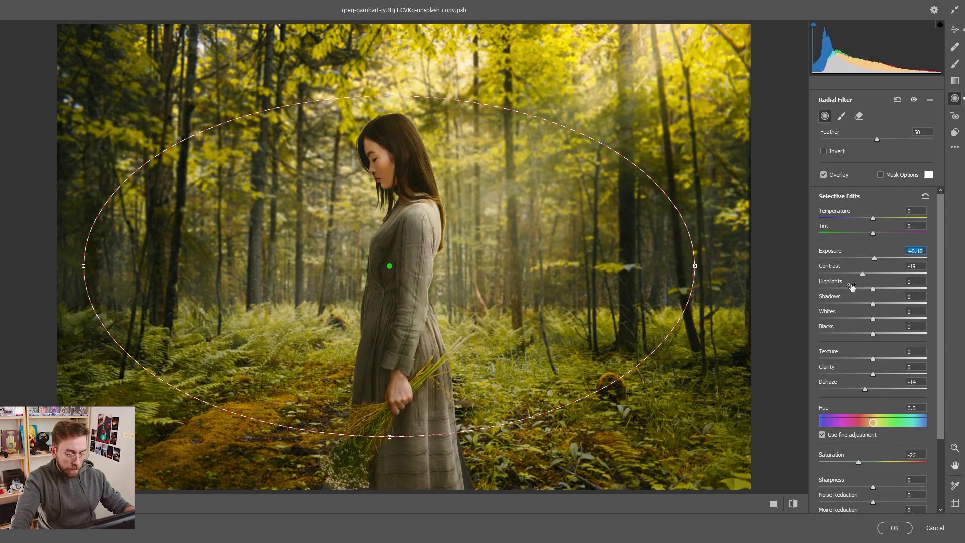
pyautogui.press('alt')
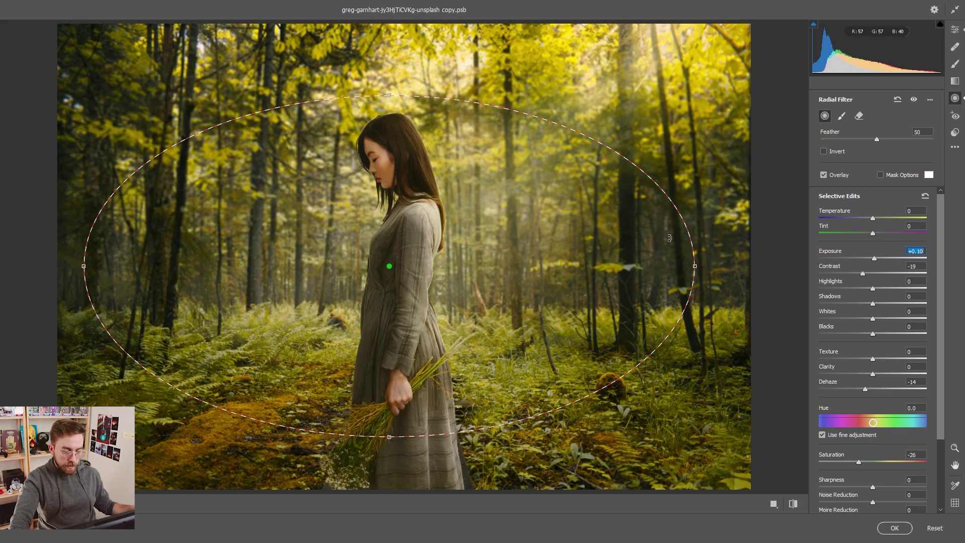
pyautogui.scroll(-1, 669, 237)
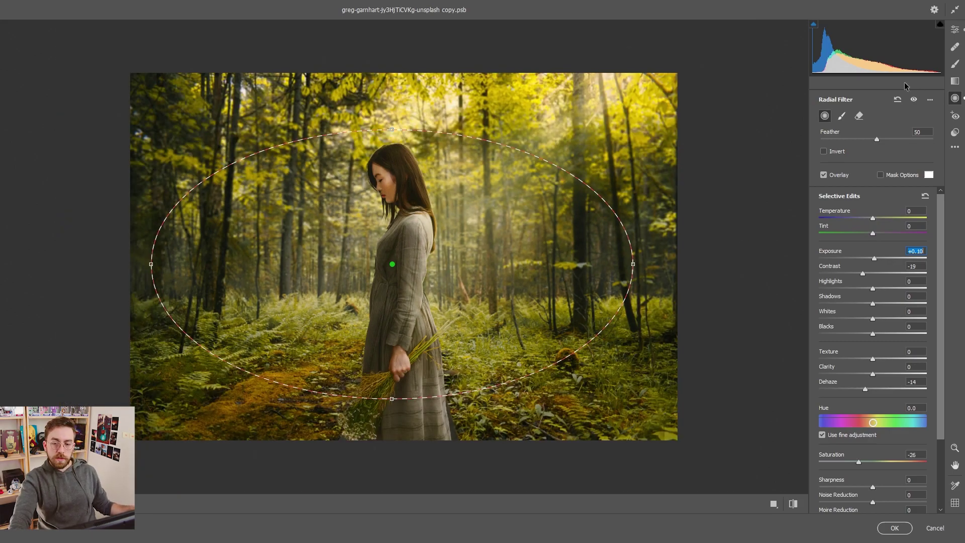
pyautogui.click(914, 100)
pyautogui.click(914, 99)
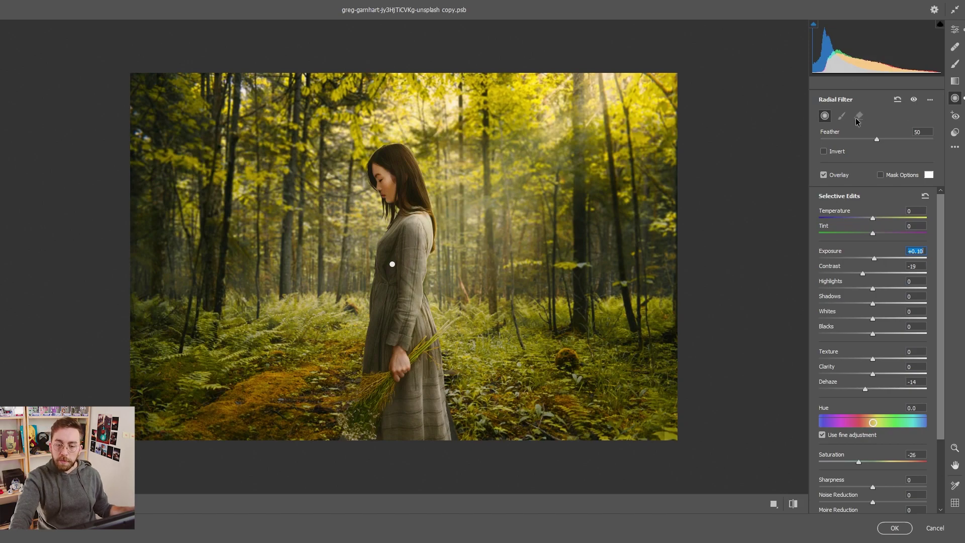
# Reselect the radial filter and set its mask eraser to size 11 with Auto Mask off
pyautogui.click(391, 264)
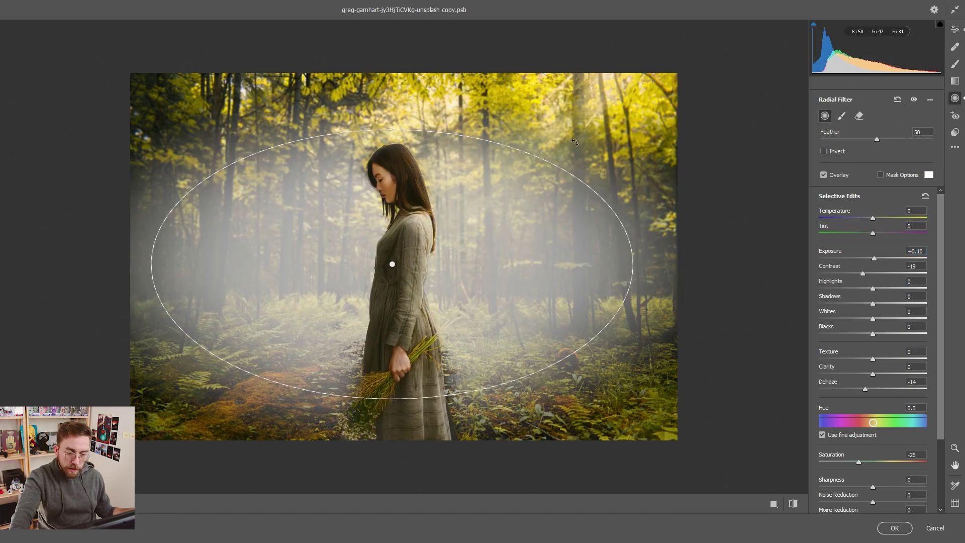
pyautogui.click(859, 115)
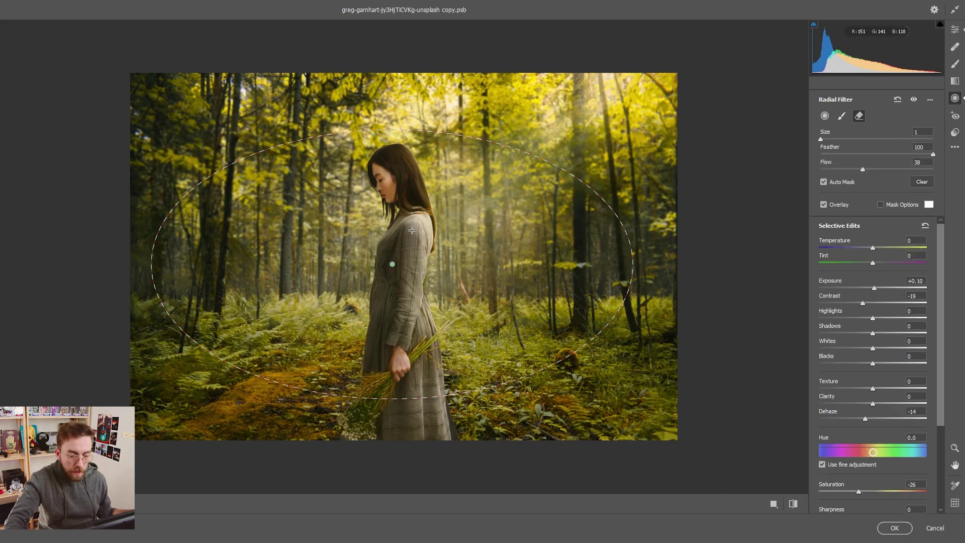
pyautogui.moveTo(827, 138); pyautogui.dragTo(831, 137)
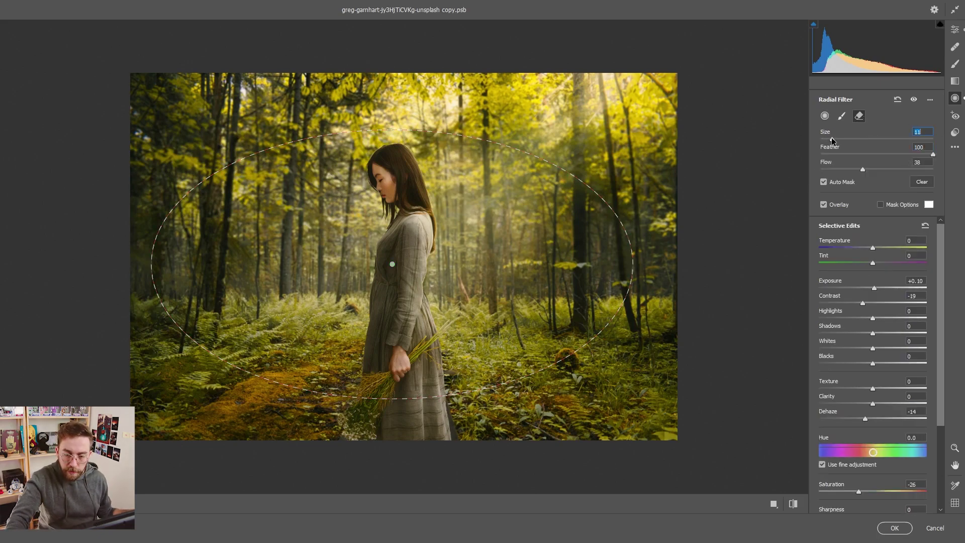
pyautogui.click(833, 182)
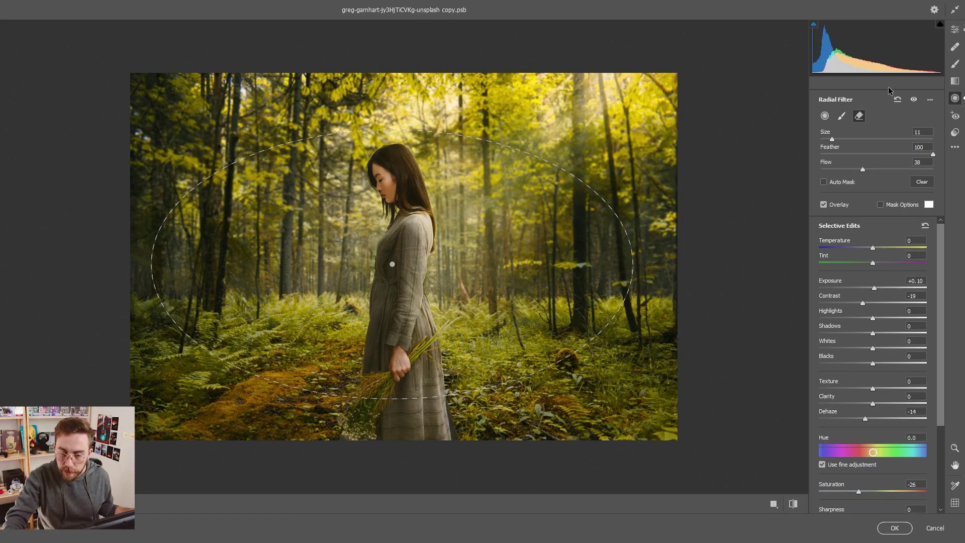
# Add a graduated filter from the image's upper edge down over the left-hand trees, and undo another one drawn at the right edge
pyautogui.click(954, 29)
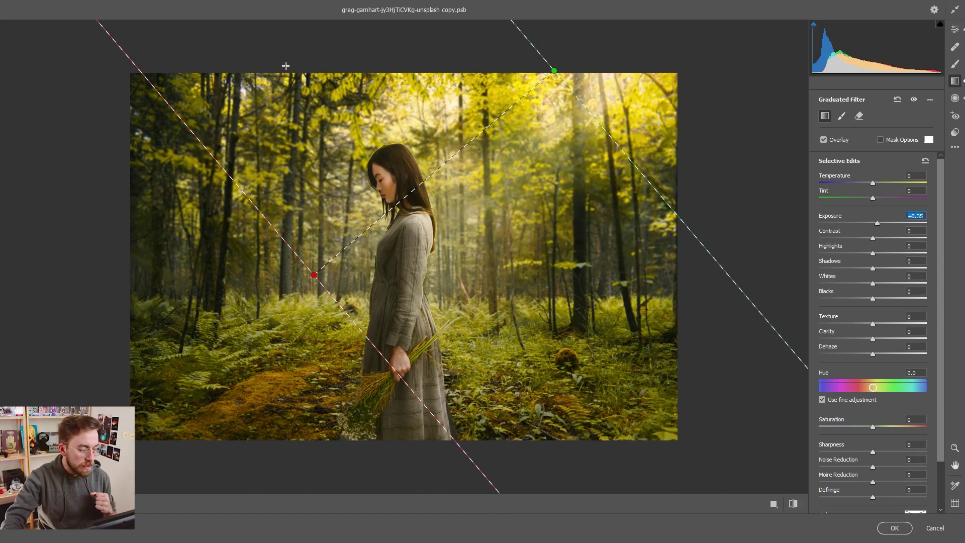
pyautogui.moveTo(286, 65); pyautogui.dragTo(274, 164)
pyautogui.moveTo(679, 335); pyautogui.dragTo(676, 317)
pyautogui.hotkey('ctrl', 'z')
# Set the large diagonal graduated filter's temperature to -7 and highlights to -6, and apply the Camera Raw grade to the smart object
pyautogui.click(314, 275)
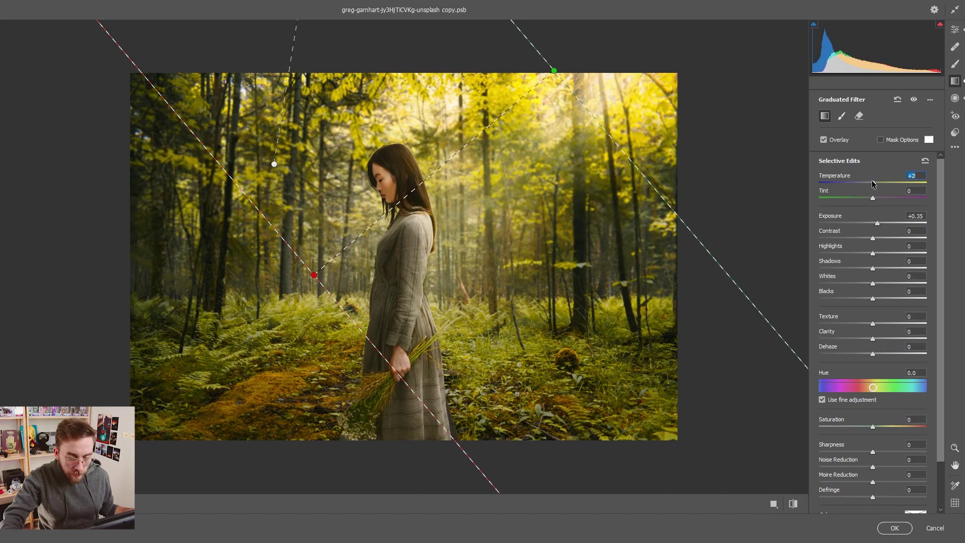
pyautogui.click(897, 528)
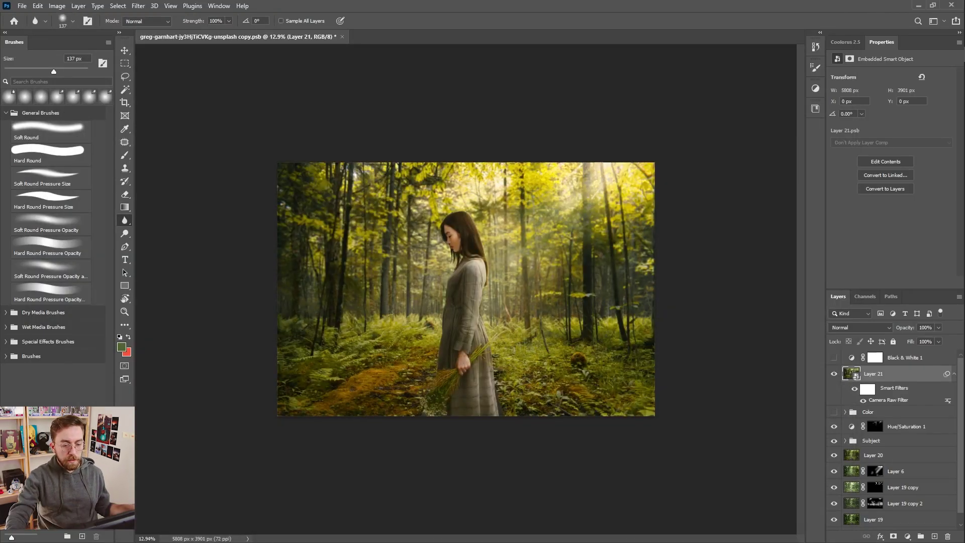
# Examine the graded composite at full-image scale and close up around the woman's face and hair
pyautogui.scroll(-3, 681, 261)
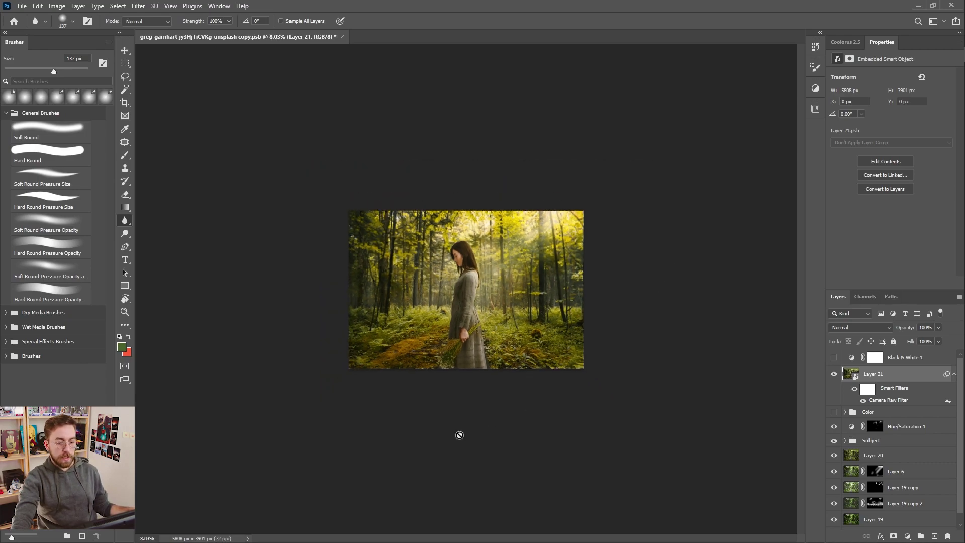
pyautogui.scroll(4, 440, 363)
pyautogui.scroll(3, 440, 363)
pyautogui.scroll(-2, 441, 363)
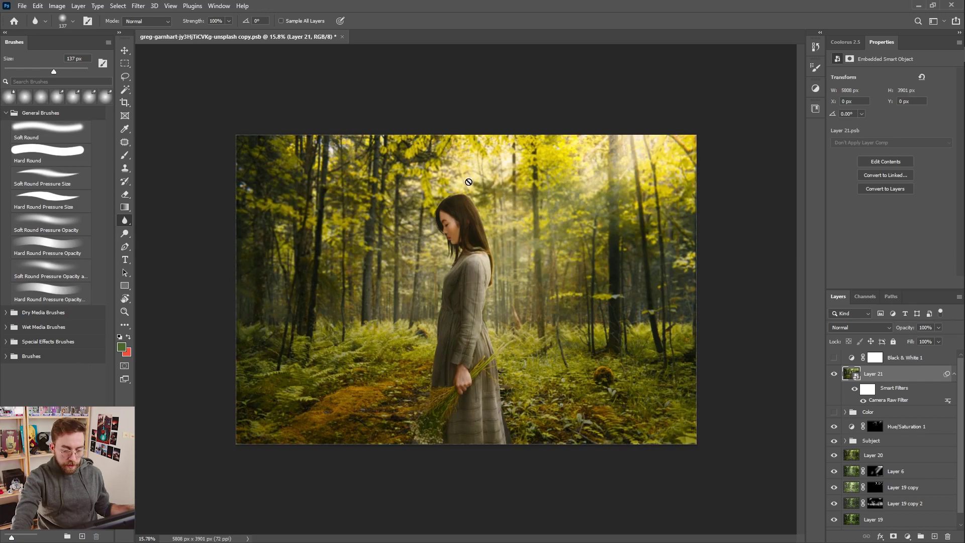
pyautogui.scroll(2, 441, 193)
pyautogui.scroll(5, 441, 194)
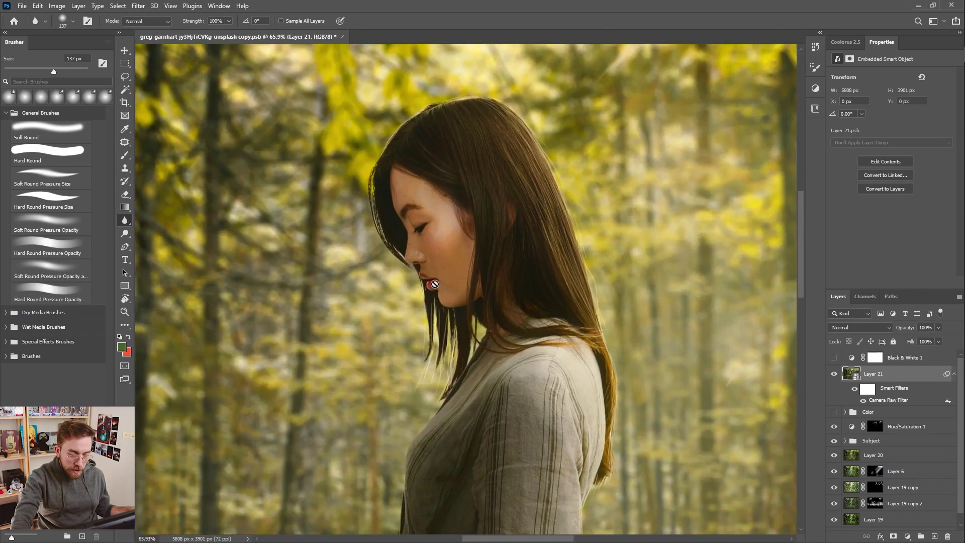
pyautogui.scroll(-6, 434, 283)
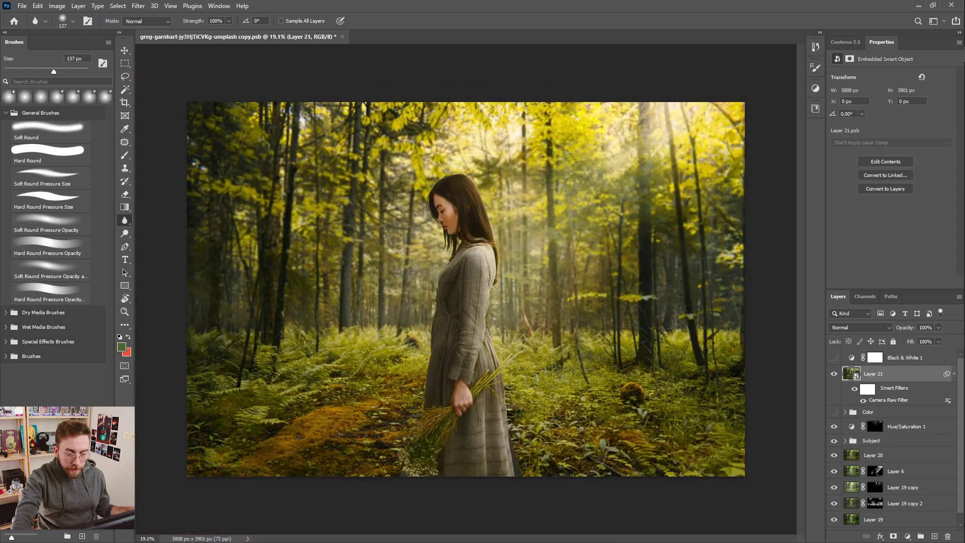
pyautogui.scroll(-1, 494, 283)
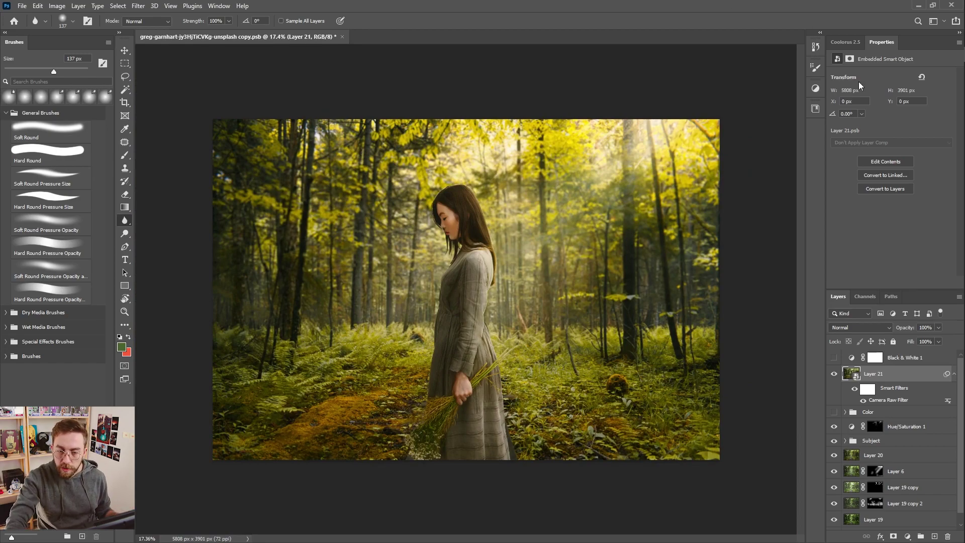
# Add a Vibrance adjustment layer with vibrance -19 and saturation -6, and invert its mask to black
pyautogui.click(816, 90)
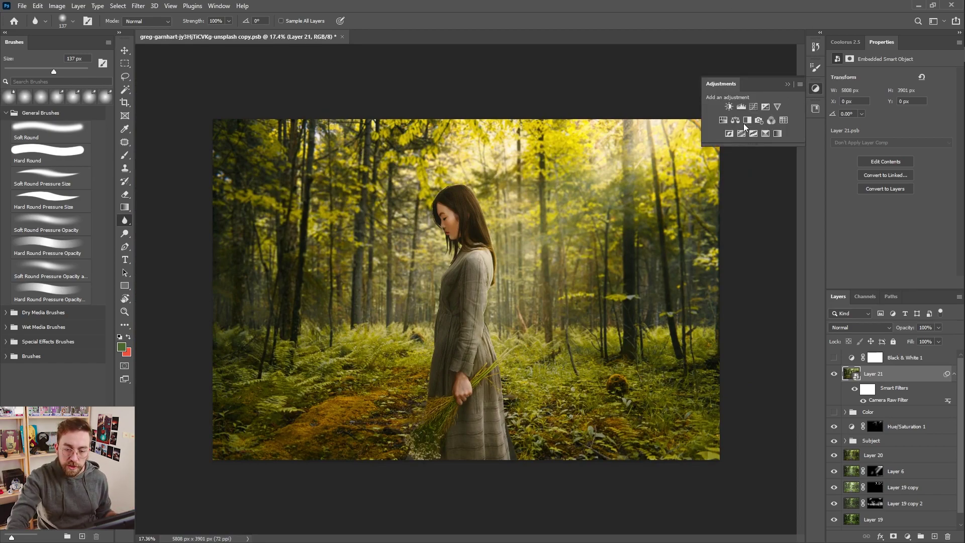
pyautogui.click(779, 106)
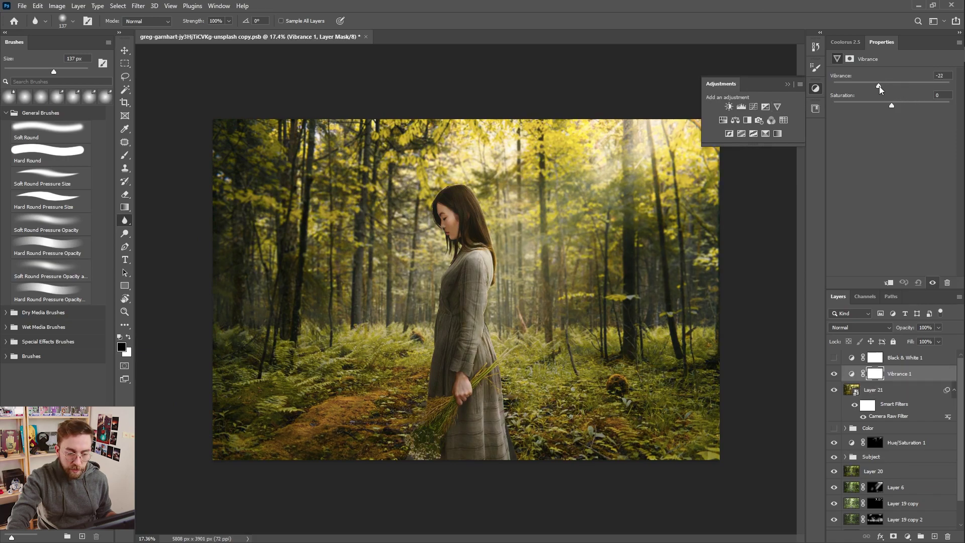
pyautogui.moveTo(880, 90); pyautogui.dragTo(882, 89)
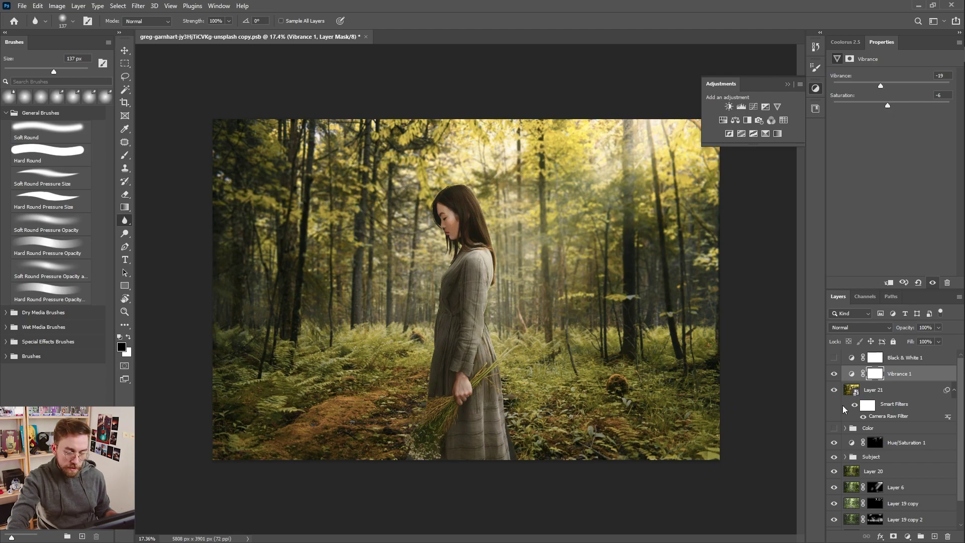
pyautogui.click(880, 377)
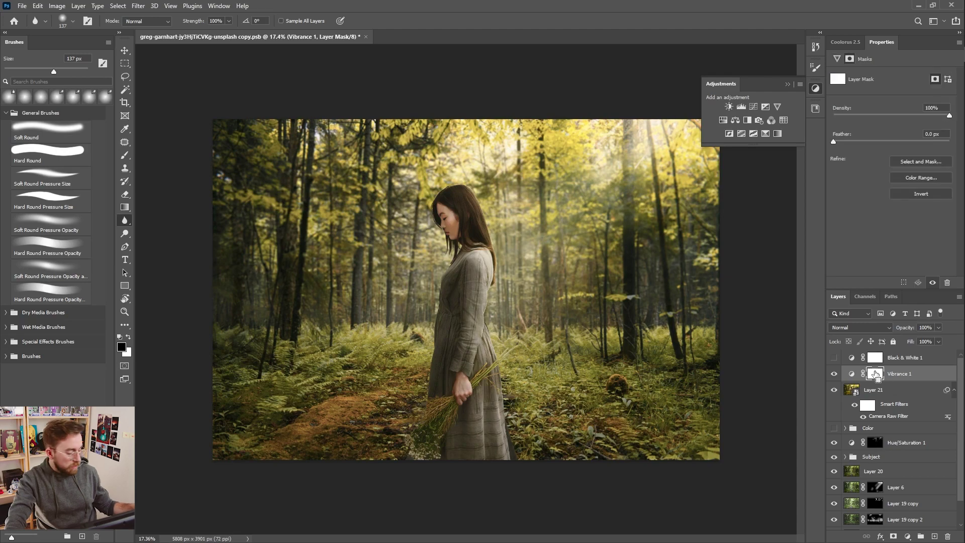
pyautogui.hotkey('ctrl', 'i')
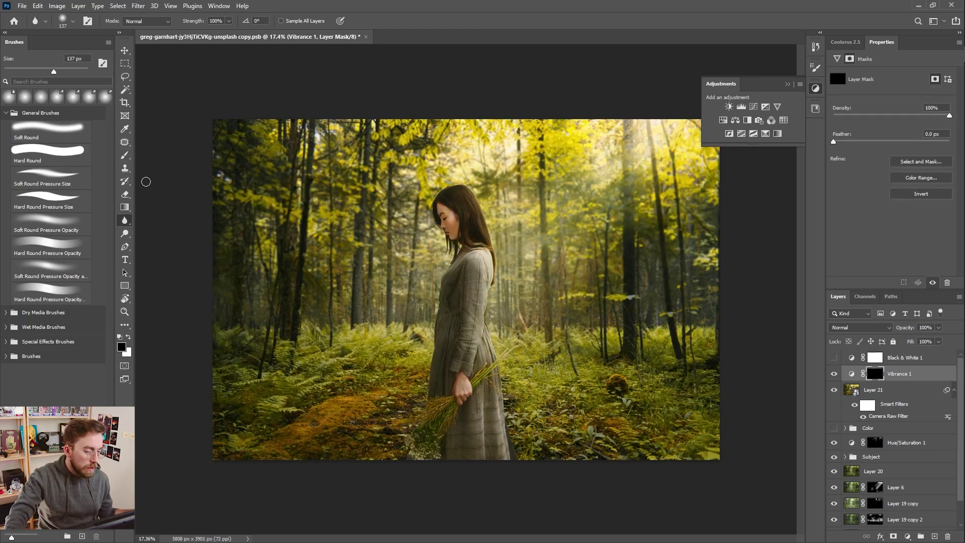
# Set up a Soft Round brush of about 841 px at 20% opacity for painting on the Vibrance mask
pyautogui.press('b')
pyautogui.click(32, 131)
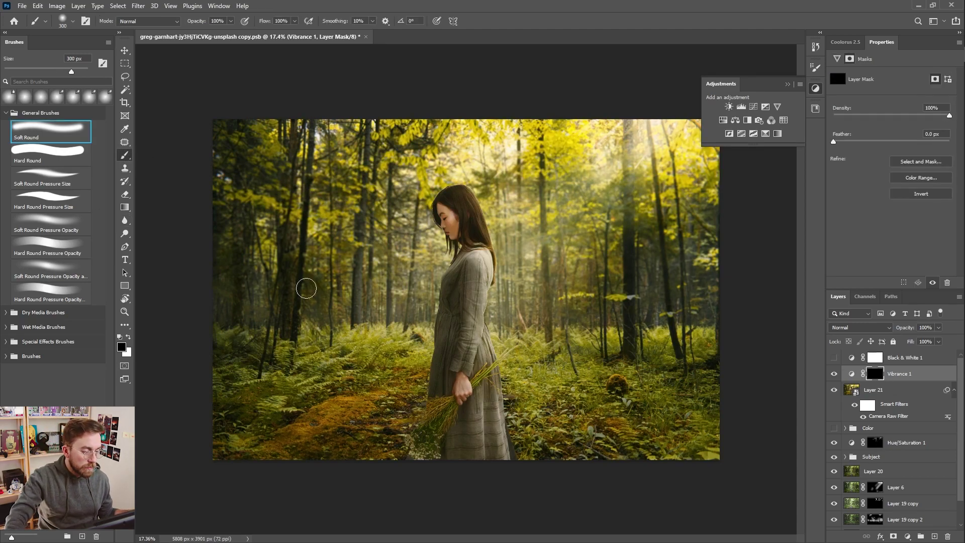
pyautogui.moveTo(377, 359); pyautogui.dragTo(405, 364)
pyautogui.press('2')
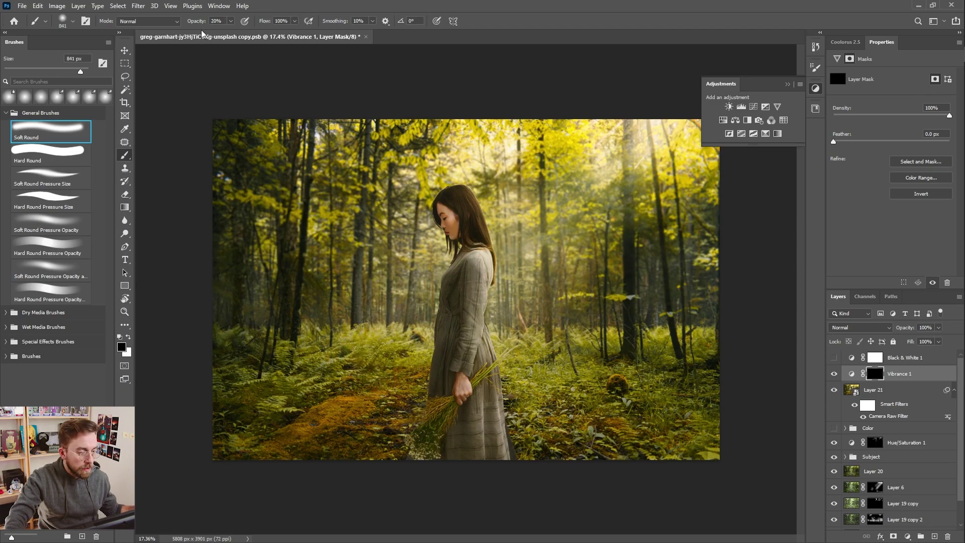
pyautogui.press('1')
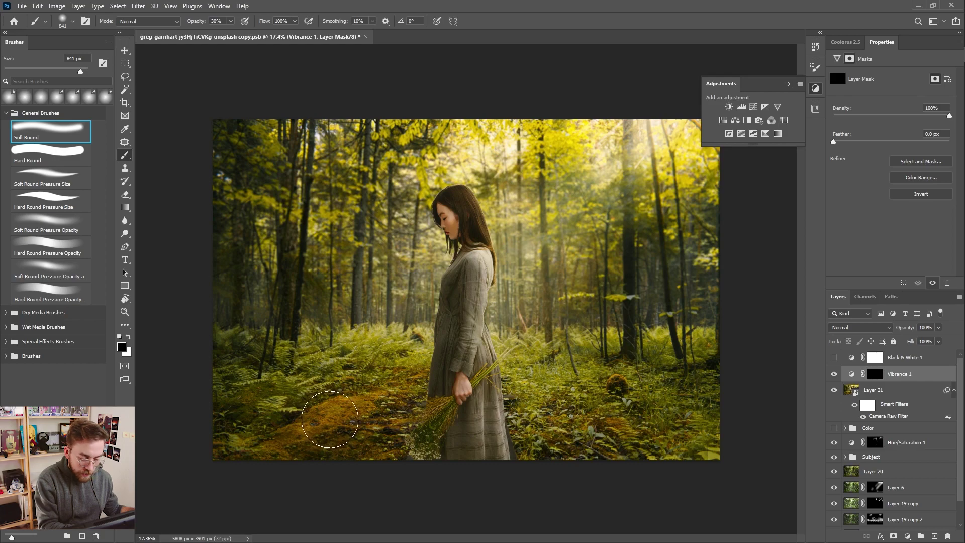
pyautogui.press('3')
pyautogui.press('2')
pyautogui.press('2')
pyautogui.press('2')
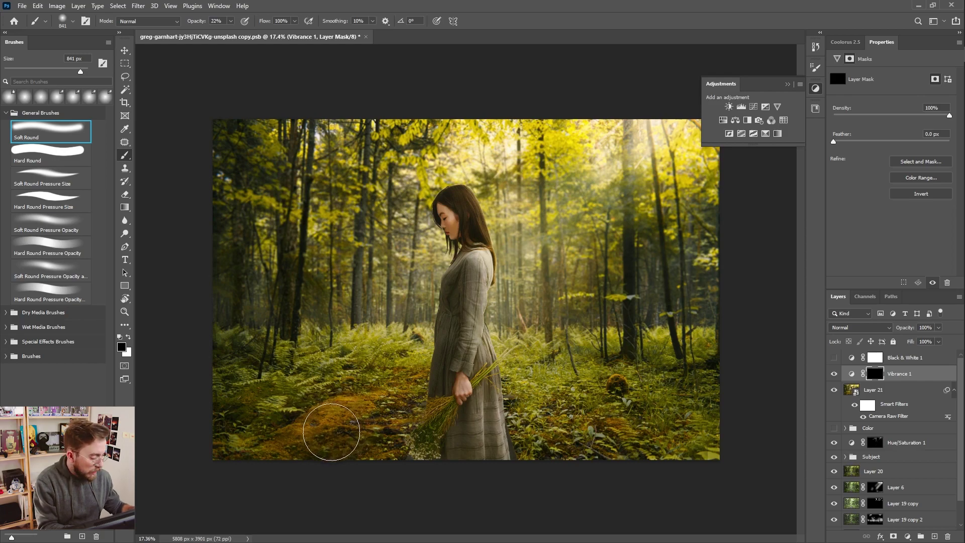
pyautogui.press('2')
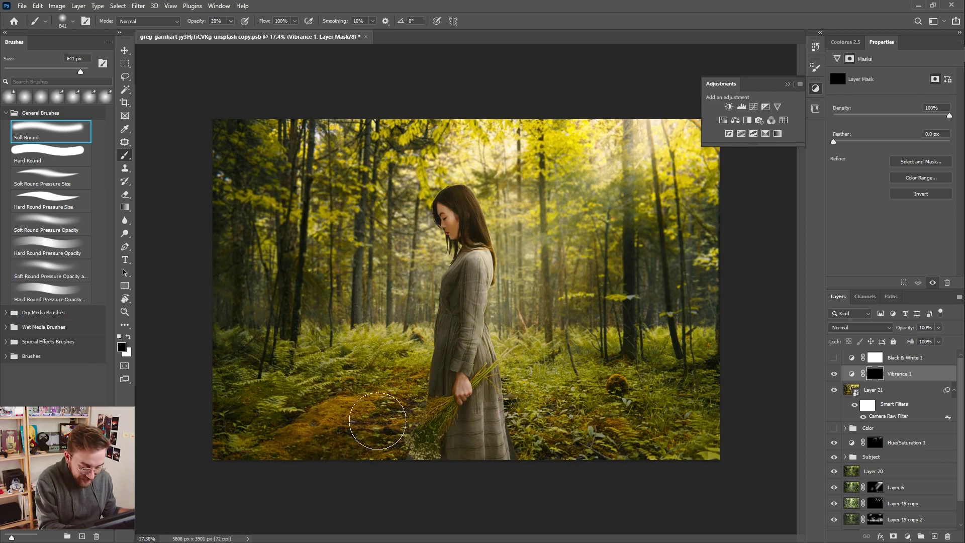
# Paint white on the Vibrance mask over the mossy path and the bright yellow foliage, and check the whole image
pyautogui.press('x')
pyautogui.moveTo(362, 418)
pyautogui.mouseDown()
pyautogui.moveTo(318, 442)
pyautogui.moveTo(383, 442)
pyautogui.mouseUp()
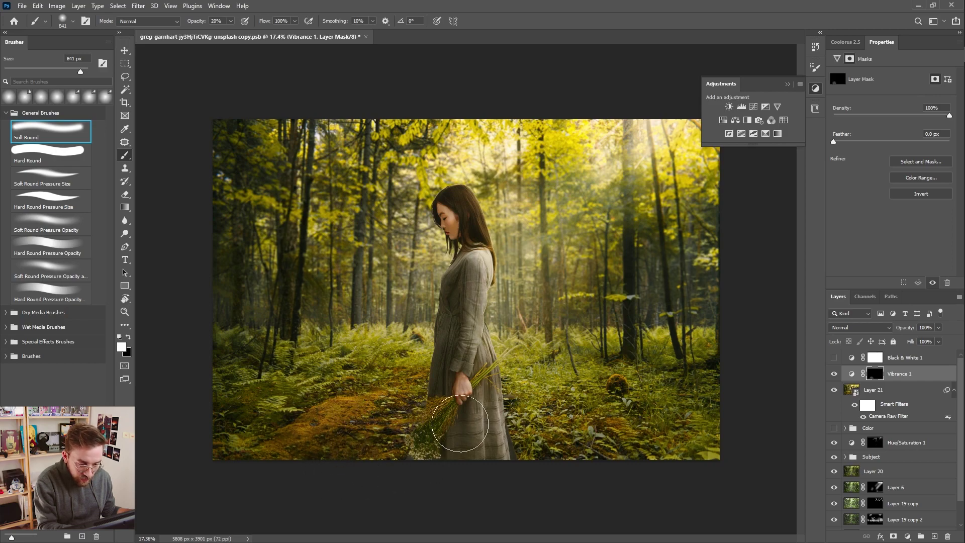
pyautogui.moveTo(557, 142)
pyautogui.mouseDown()
pyautogui.moveTo(460, 119)
pyautogui.moveTo(567, 134)
pyautogui.moveTo(556, 155)
pyautogui.moveTo(494, 121)
pyautogui.moveTo(394, 128)
pyautogui.moveTo(572, 126)
pyautogui.moveTo(545, 134)
pyautogui.mouseUp()
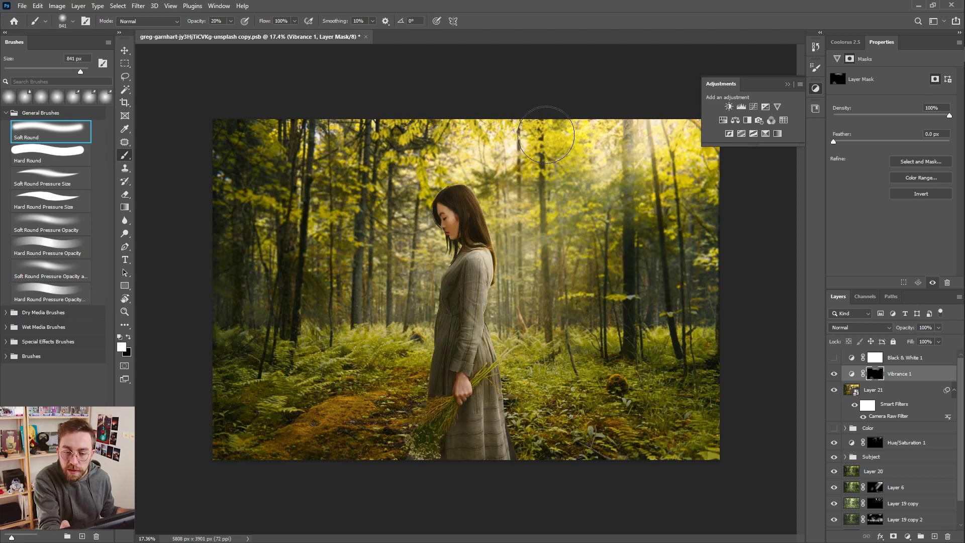
pyautogui.click(787, 84)
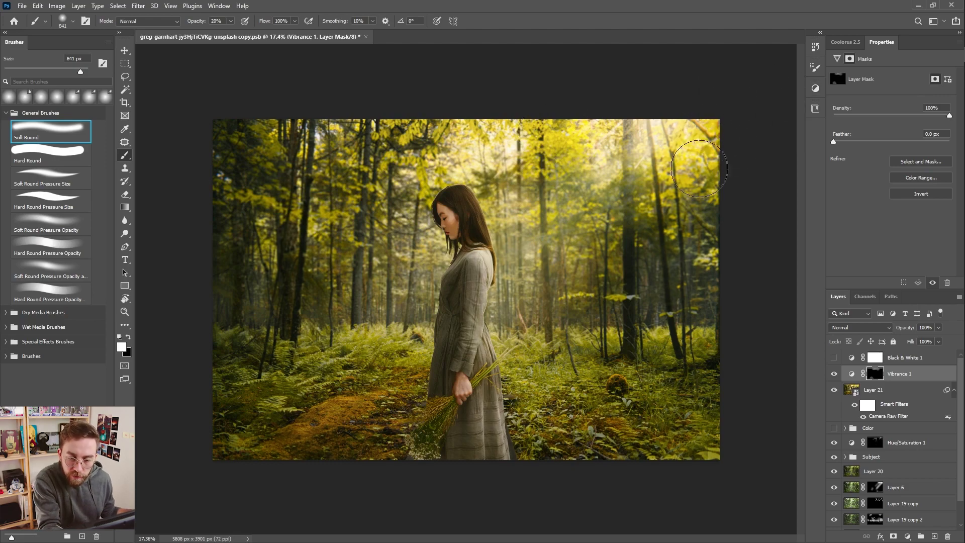
pyautogui.moveTo(698, 168)
pyautogui.mouseDown()
pyautogui.moveTo(730, 125)
pyautogui.moveTo(678, 169)
pyautogui.mouseUp()
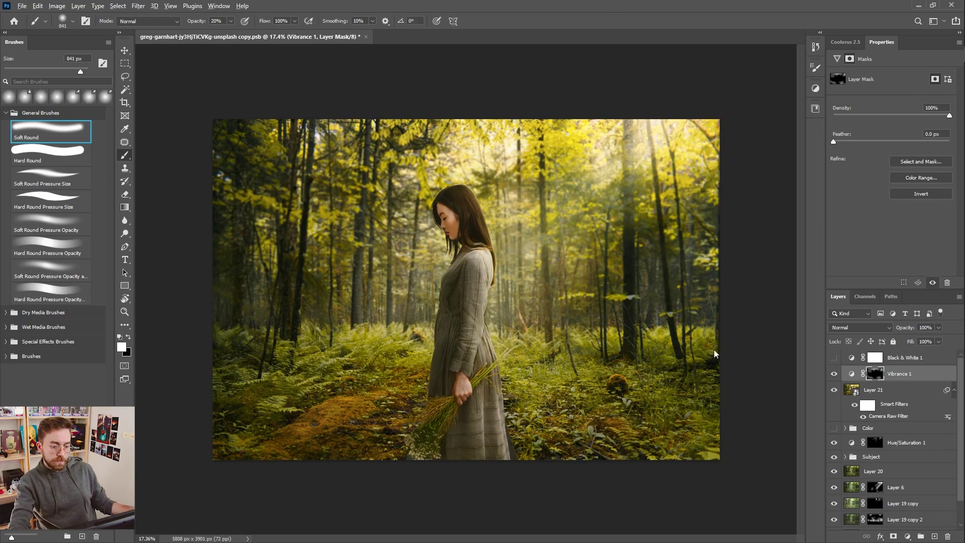
pyautogui.scroll(-3, 633, 340)
pyautogui.scroll(-1, 484, 395)
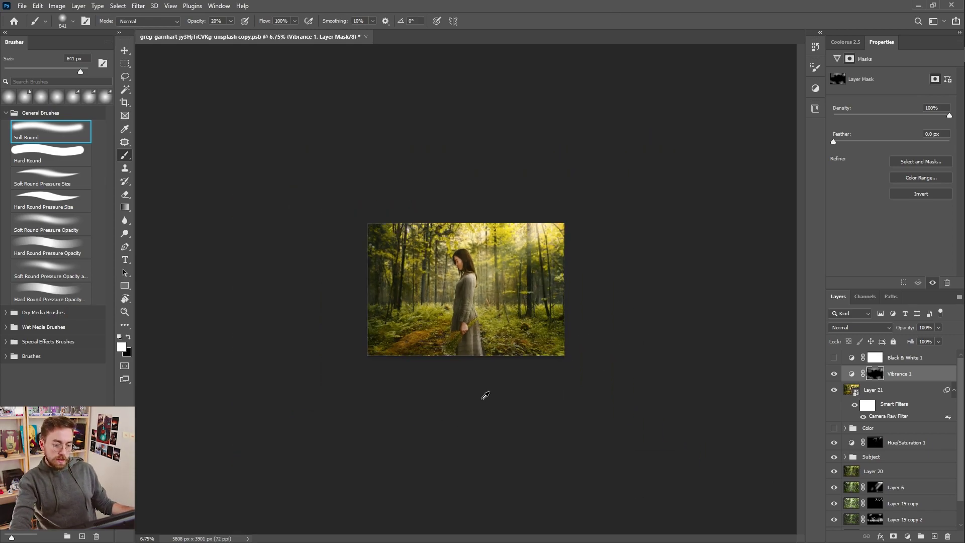
pyautogui.scroll(3, 485, 395)
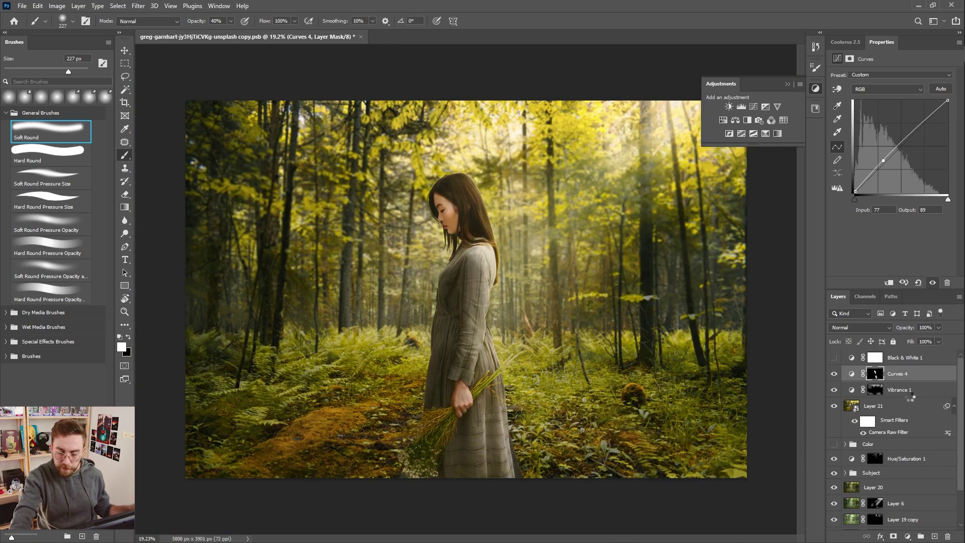
# Open the merged Layer 22 in the Camera Raw Filter and set the Detail noise reduction to 15
pyautogui.click(139, 6)
pyautogui.click(158, 82)
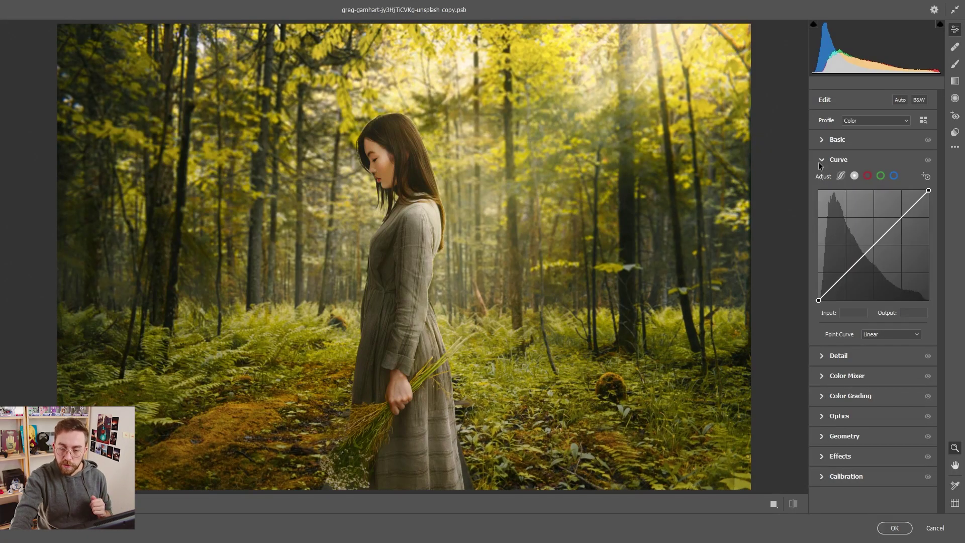
pyautogui.click(821, 161)
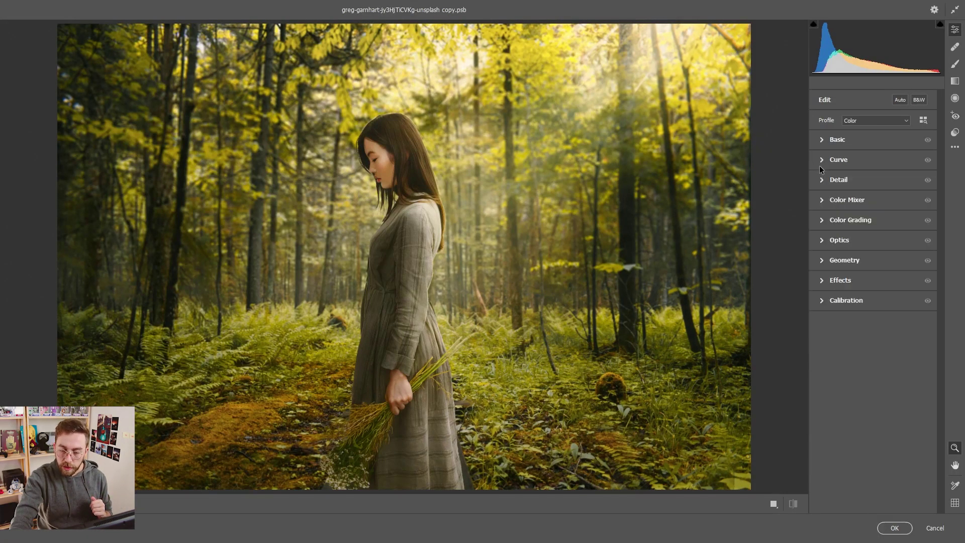
pyautogui.click(820, 179)
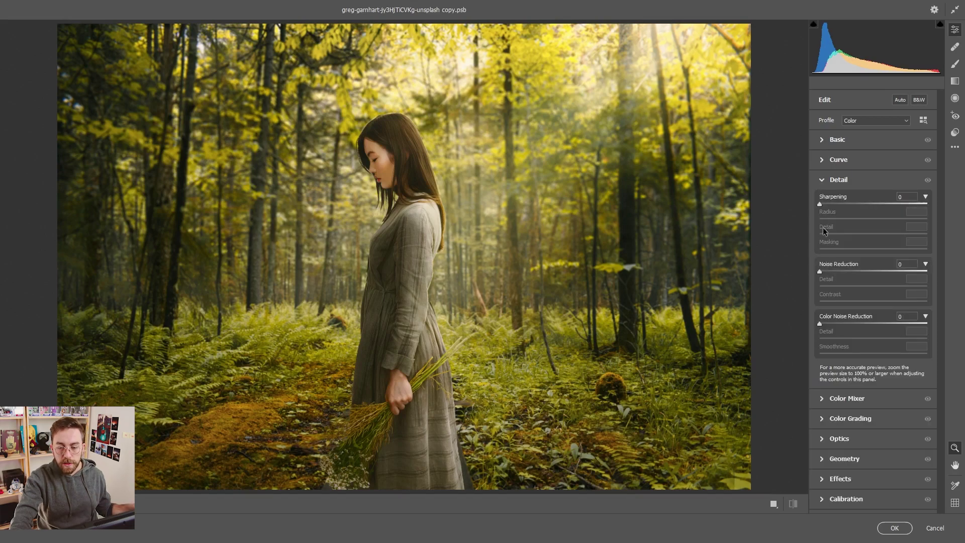
pyautogui.moveTo(820, 272); pyautogui.dragTo(827, 272)
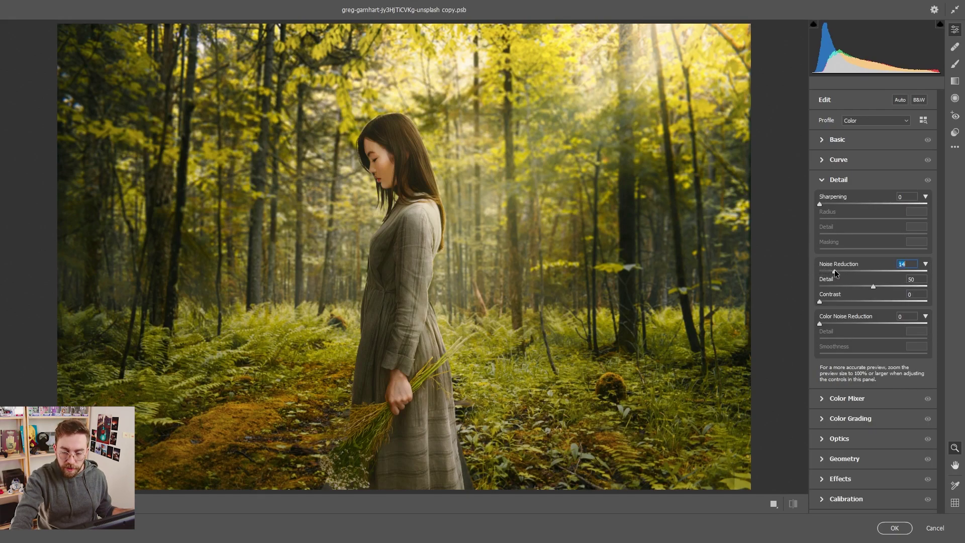
# Set sharpening to 27 with masking at 73, comparing the Detail adjustments off and on around the woman's face
pyautogui.click(333, 129)
pyautogui.press('space')
pyautogui.moveTo(774, 354); pyautogui.dragTo(577, 213)
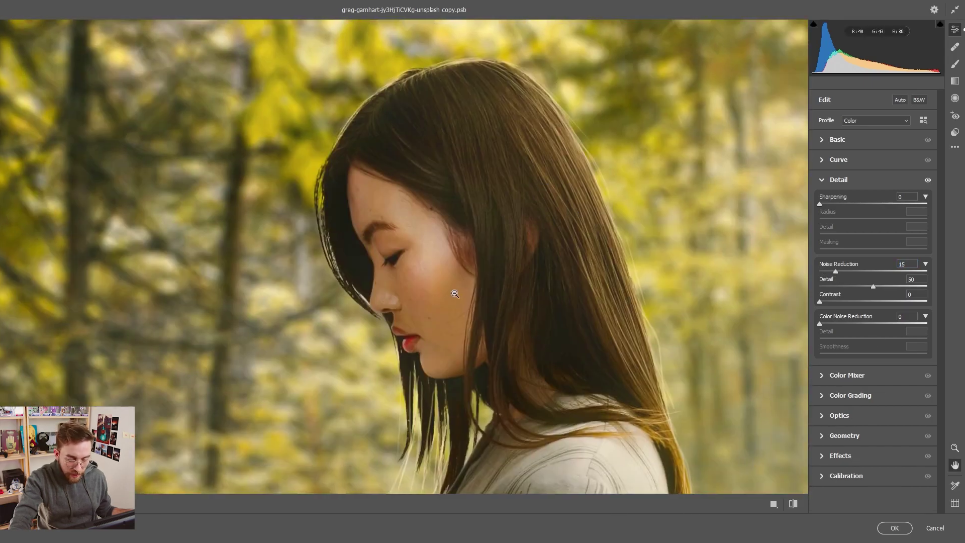
pyautogui.click(822, 203)
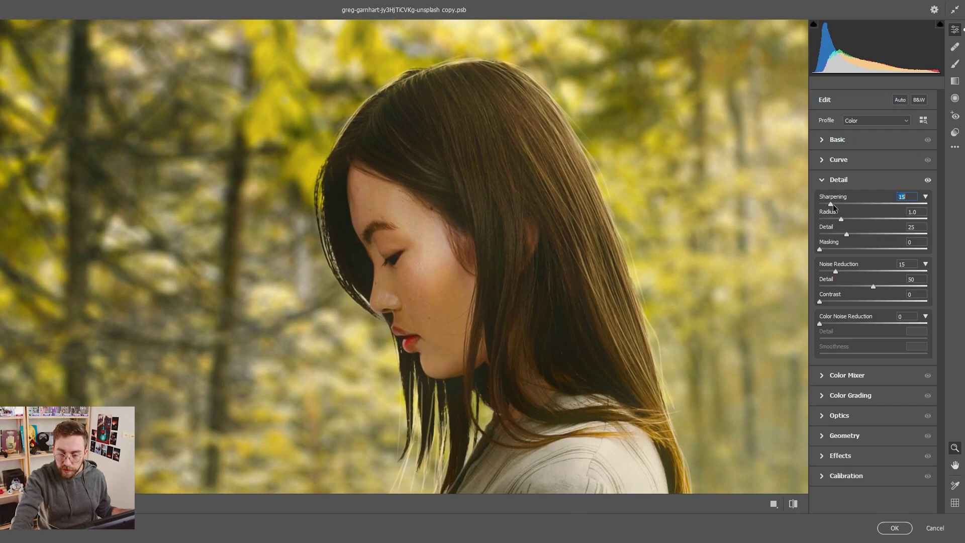
pyautogui.press('alt')
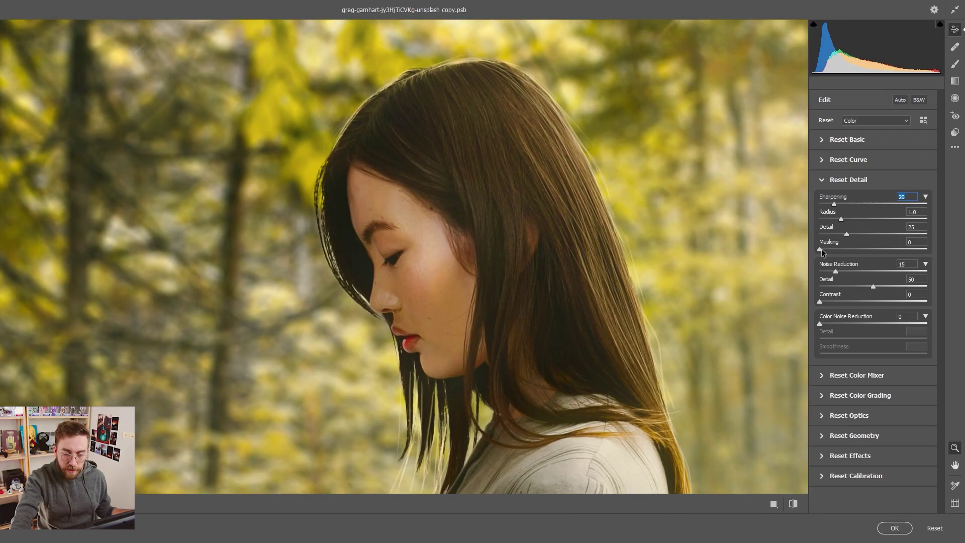
pyautogui.moveTo(820, 249); pyautogui.dragTo(912, 250)
pyautogui.moveTo(917, 248)
pyautogui.mouseDown()
pyautogui.moveTo(903, 247)
pyautogui.moveTo(911, 249)
pyautogui.mouseUp()
pyautogui.hotkey('ctrl', 'alt', '0')
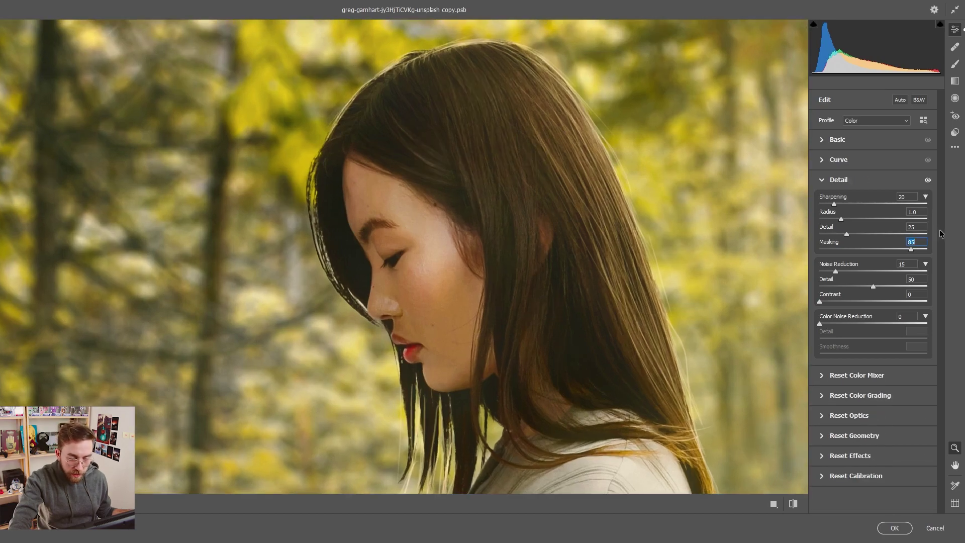
pyautogui.click(927, 180)
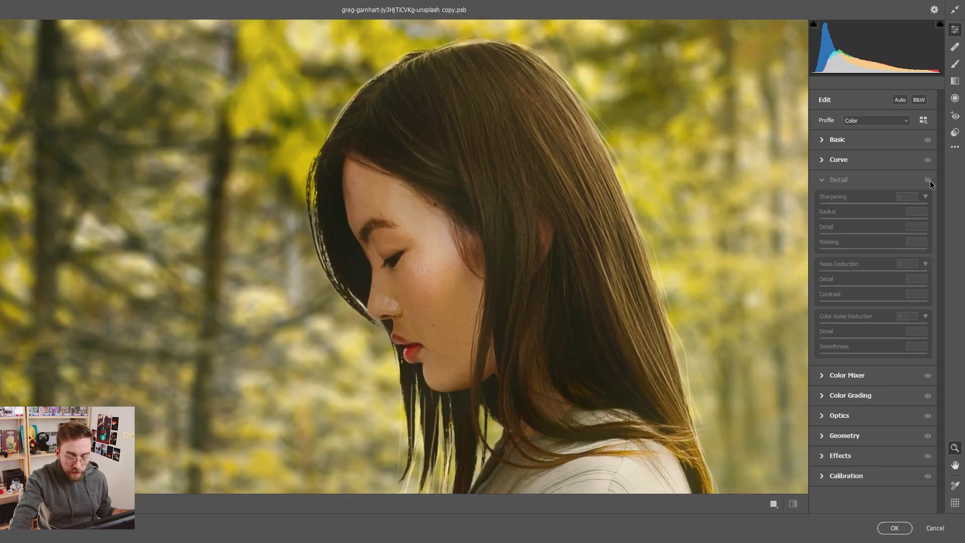
pyautogui.click(928, 180)
pyautogui.click(928, 180)
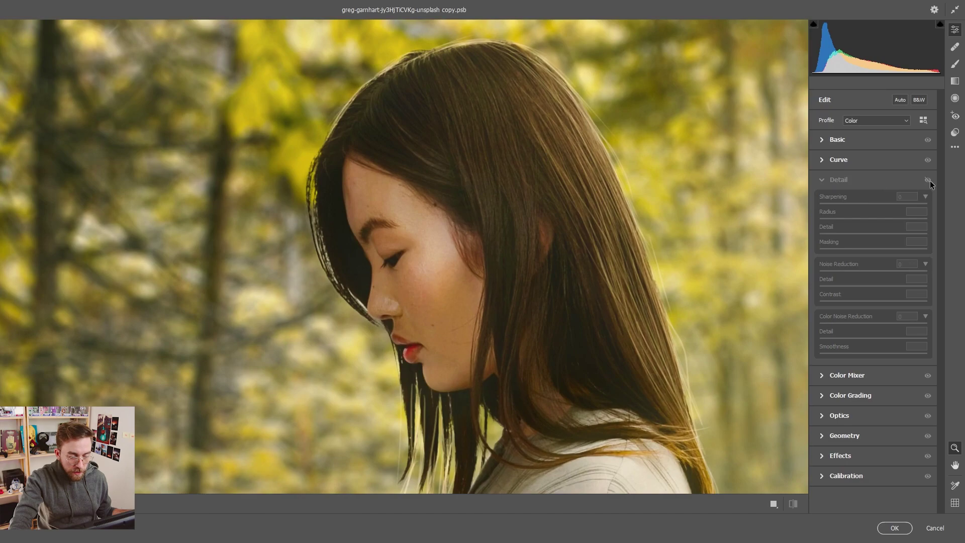
pyautogui.click(928, 181)
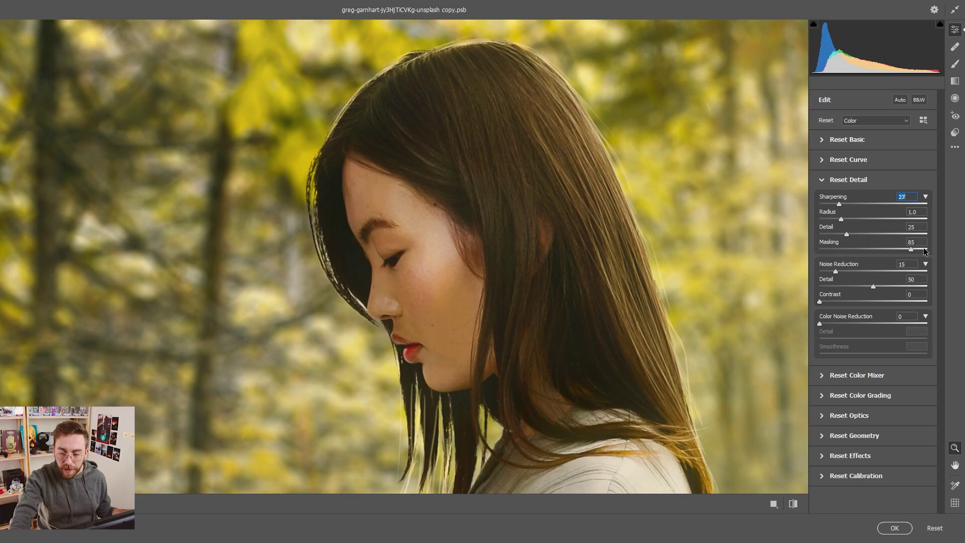
pyautogui.moveTo(910, 250); pyautogui.dragTo(901, 250)
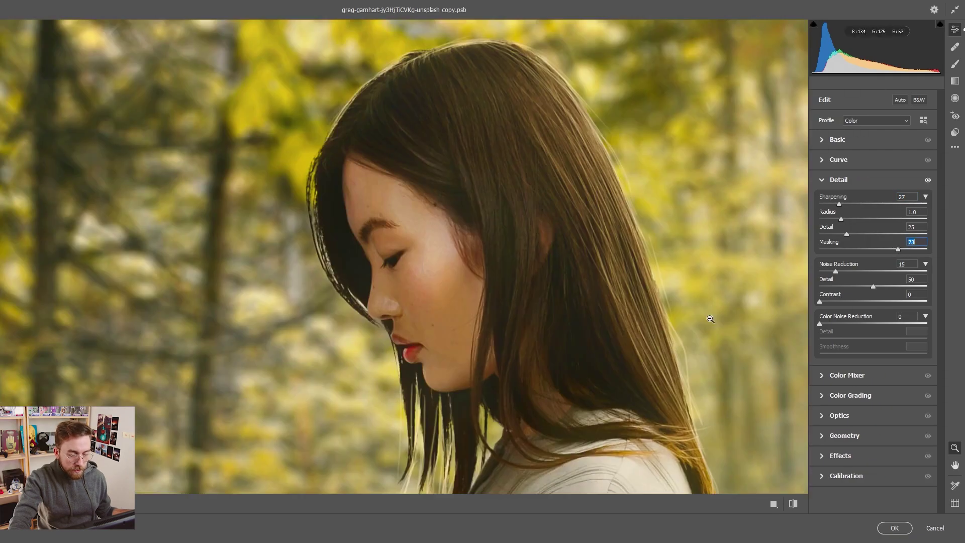
# Add grain of 12 in the Effects settings and apply the Camera Raw filter to Layer 22
pyautogui.scroll(-5, 558, 270)
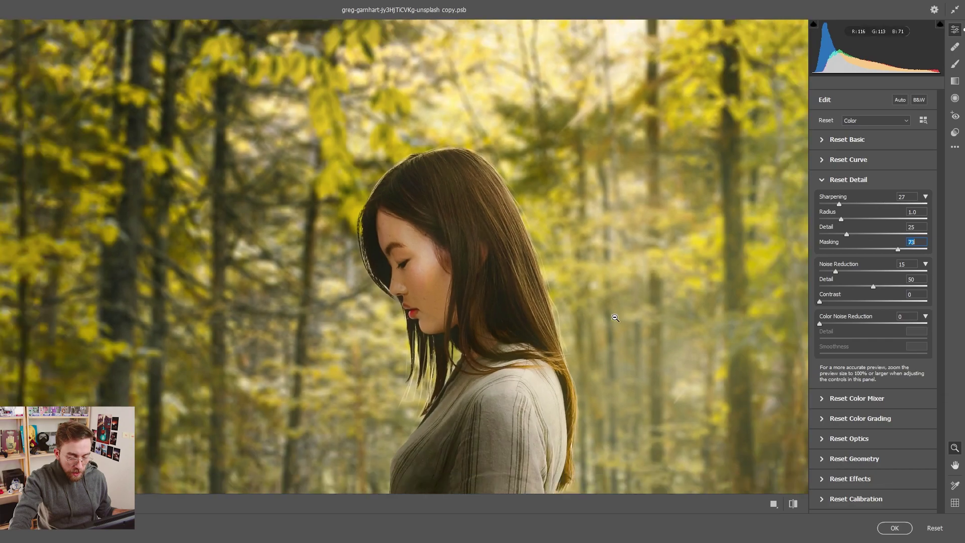
pyautogui.scroll(-6, 621, 350)
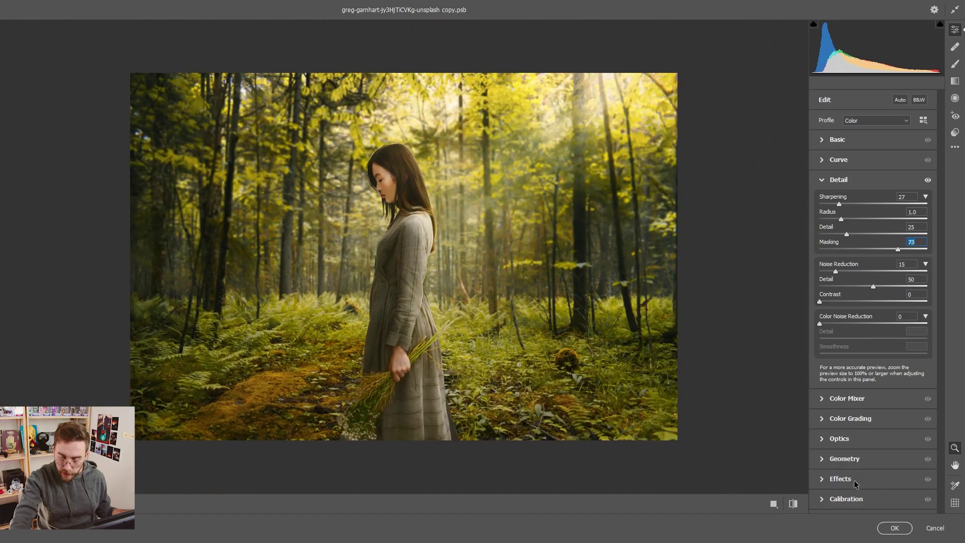
pyautogui.click(826, 481)
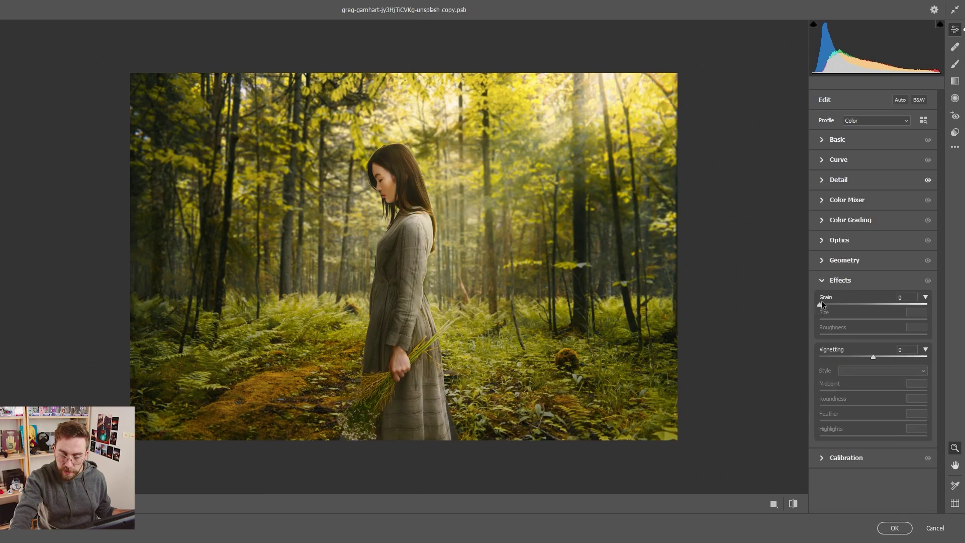
pyautogui.moveTo(821, 303); pyautogui.dragTo(832, 304)
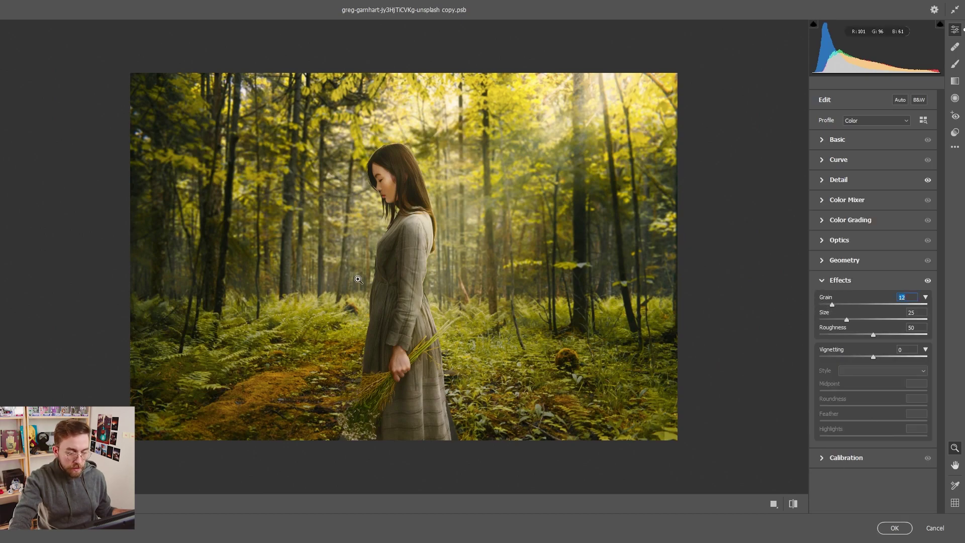
pyautogui.press('Return')
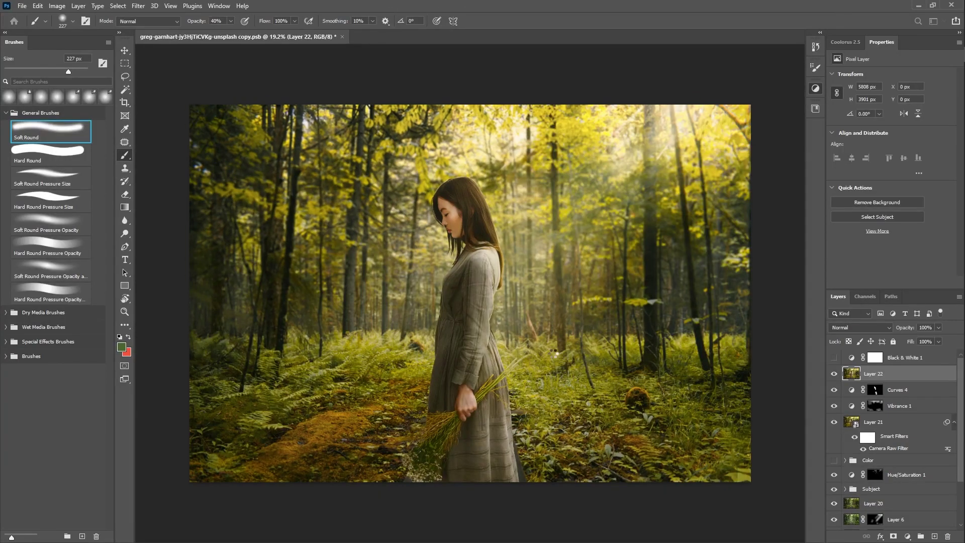